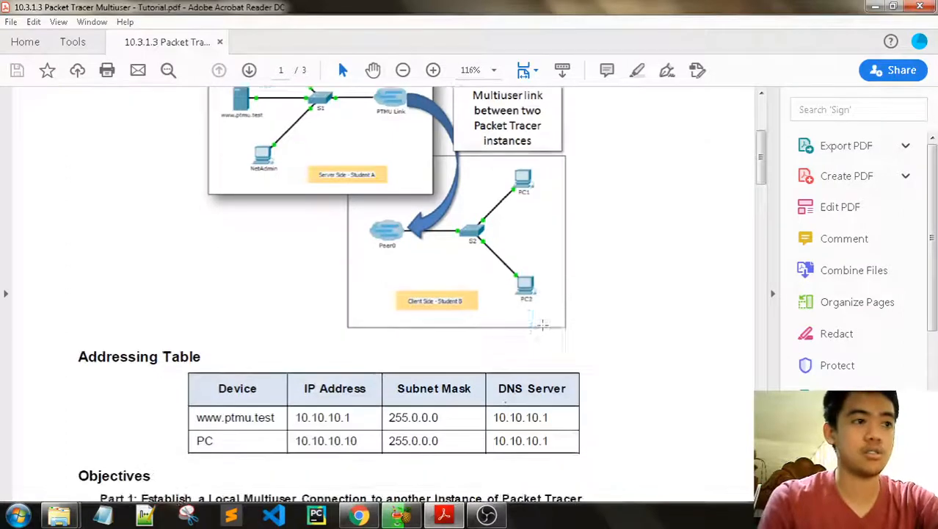
Step: Close the My Apps window and open the tutorial PDF from the tutorial folder
mouse_move(74, 501)
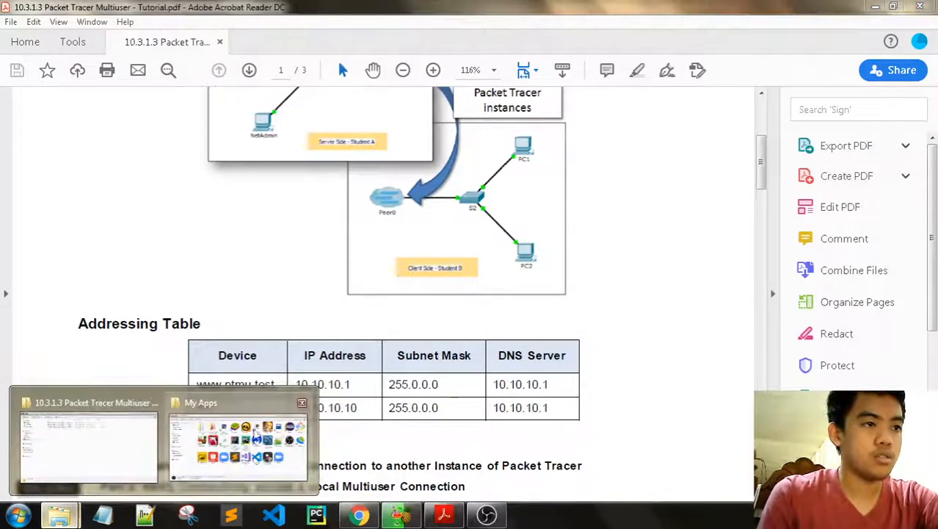
click(301, 402)
click(140, 441)
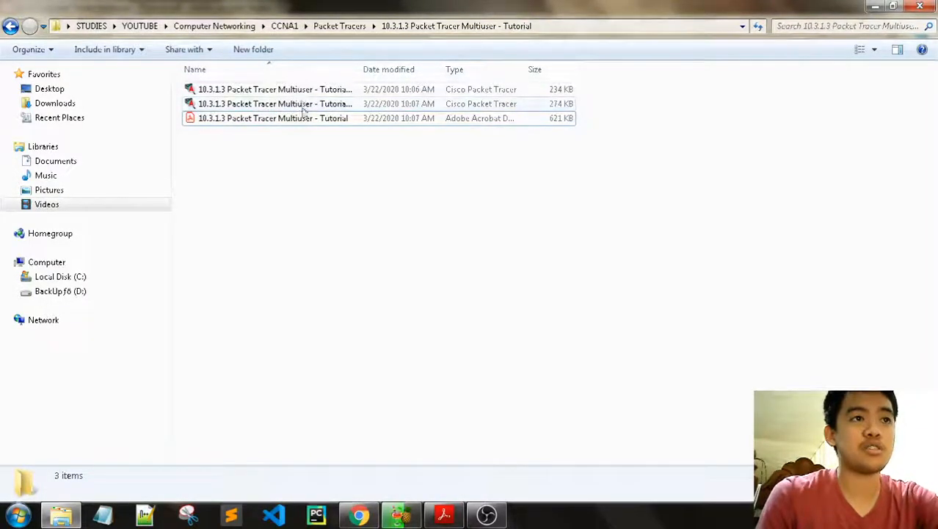
key(Return)
Step: Read down the tutorial, highlighting the point-to-point connections and multiuser verification phrases
scroll(436, 397, down, 3)
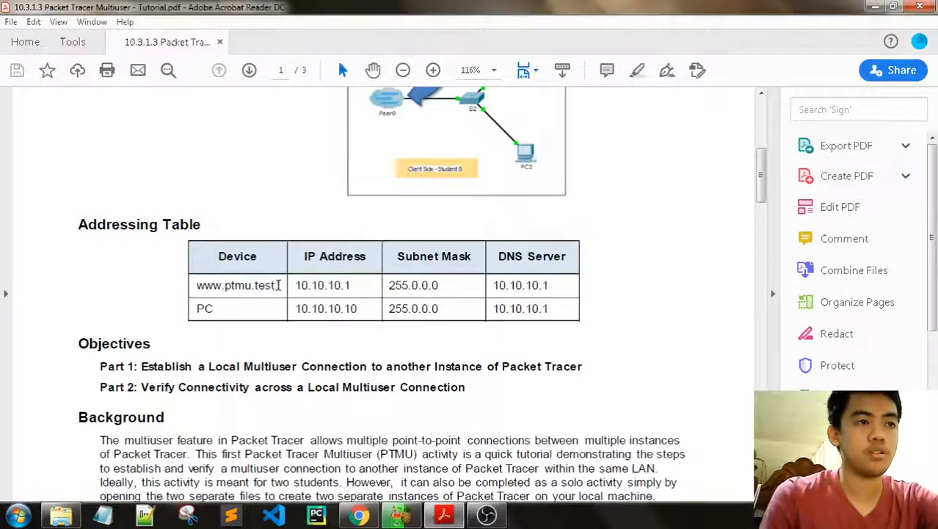
scroll(237, 314, down, 1)
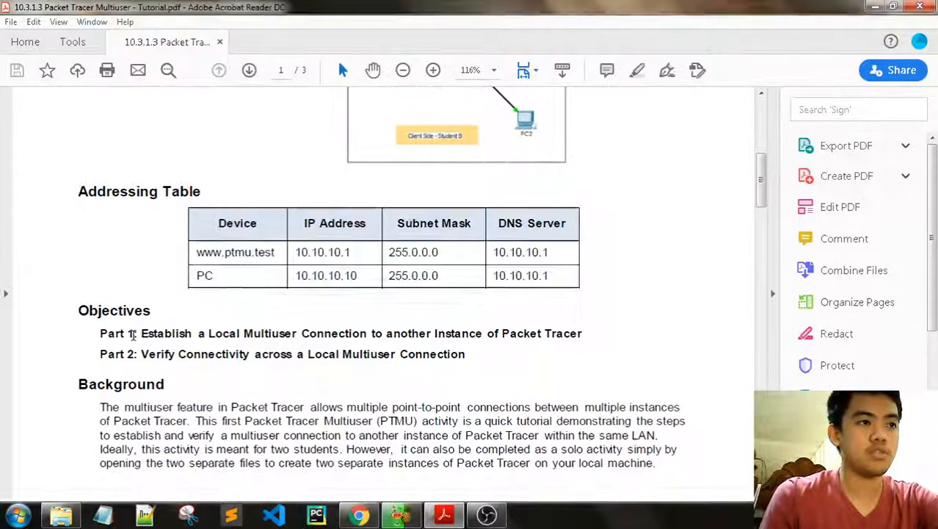
scroll(147, 331, down, 1)
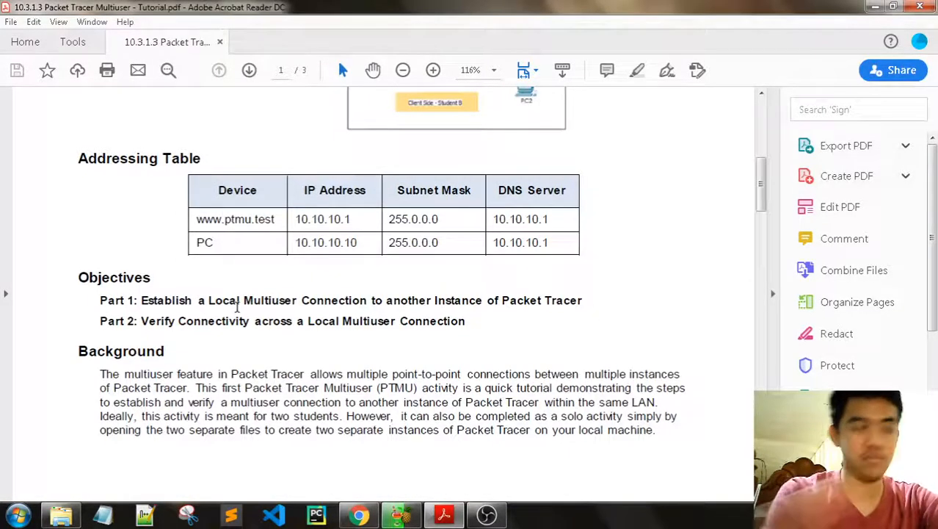
scroll(309, 328, down, 1)
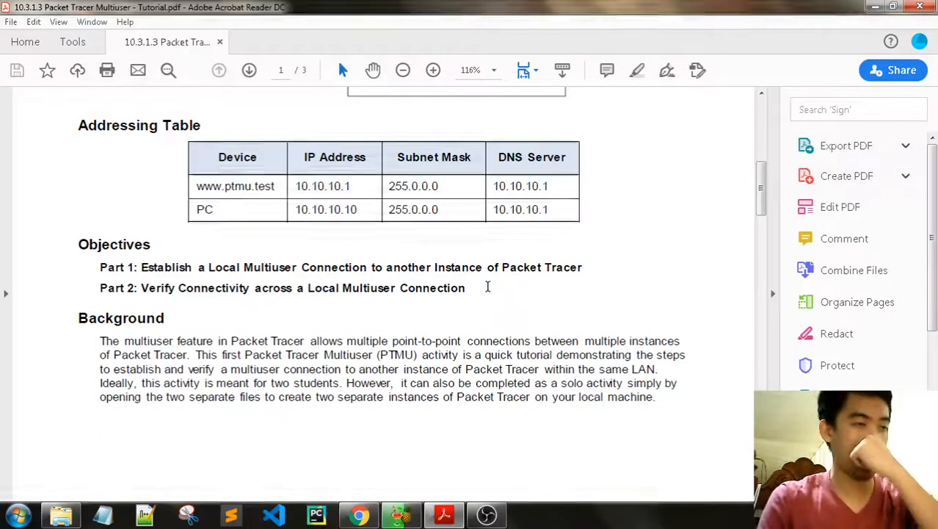
scroll(168, 336, down, 2)
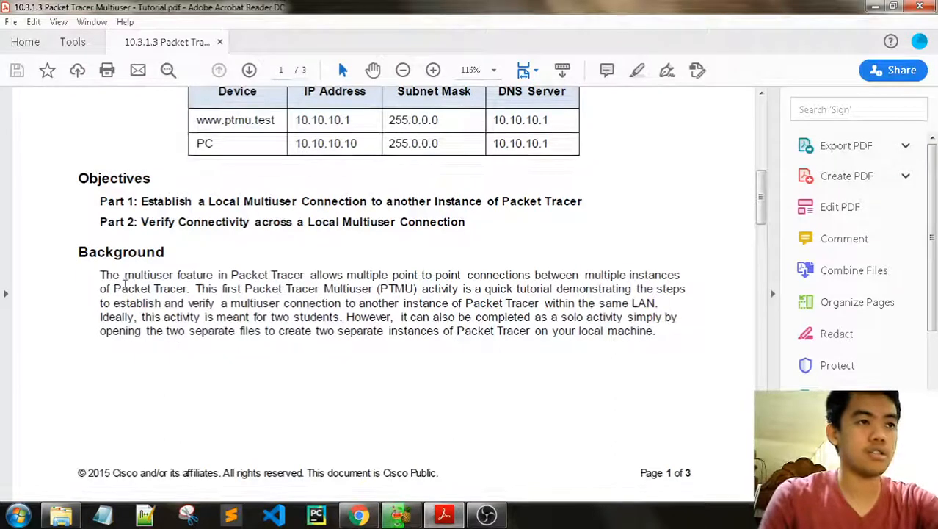
drag(343, 276, 468, 273)
drag(662, 265, 674, 266)
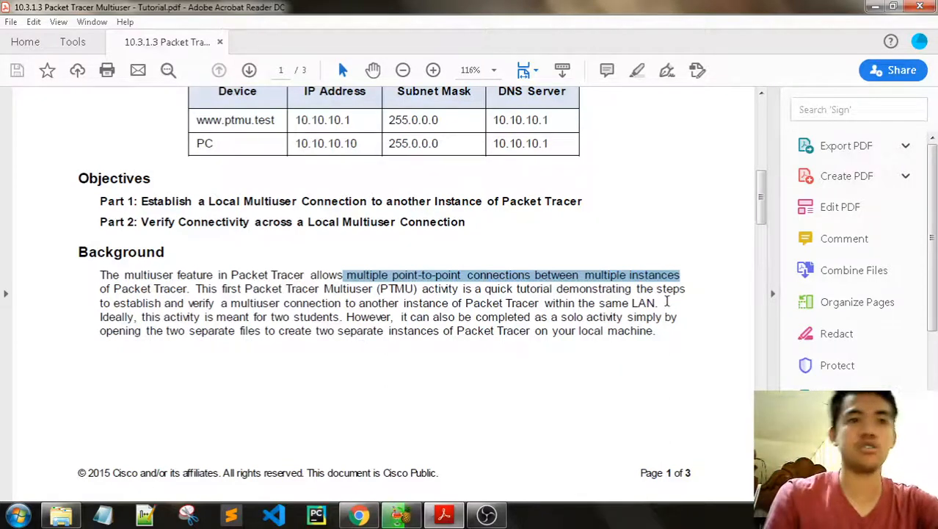
drag(189, 309, 342, 304)
click(356, 311)
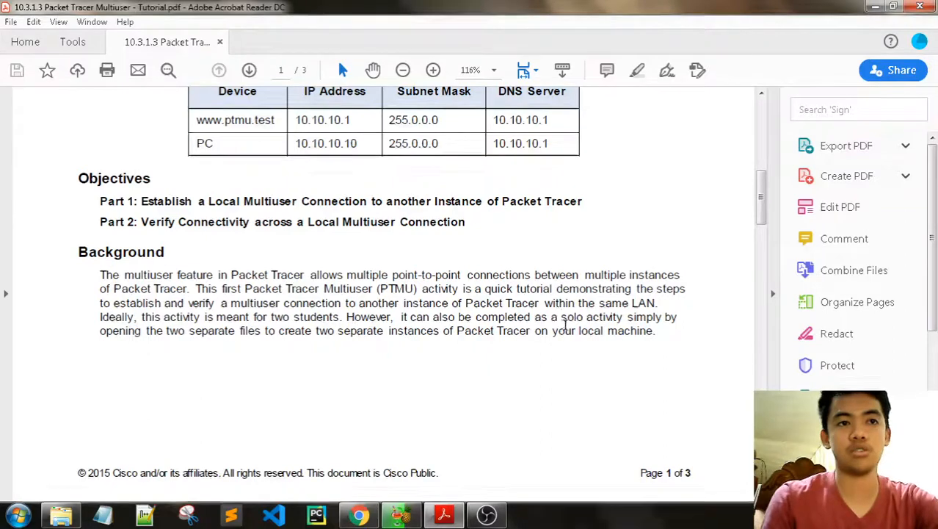
scroll(562, 346, down, 1)
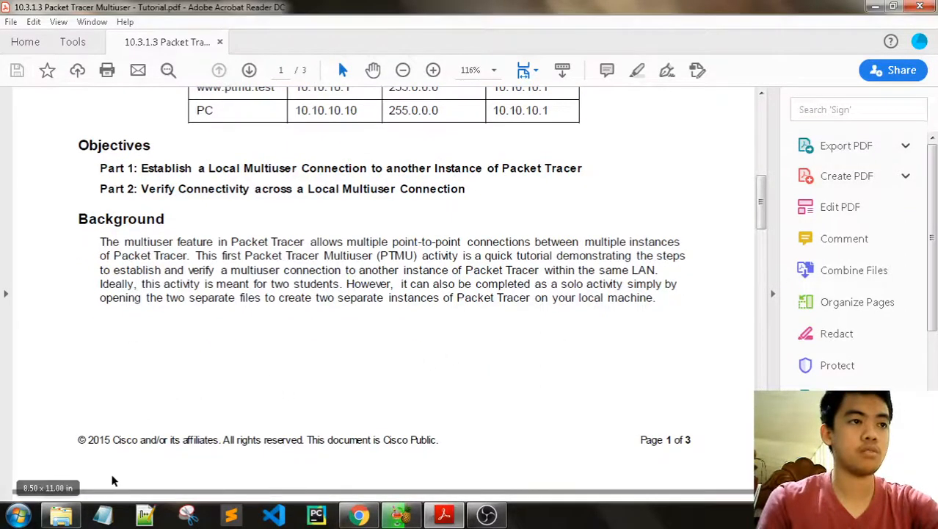
Step: Open the Client Side .pka activity file, then go back to the tutorial's Part 1
click(64, 519)
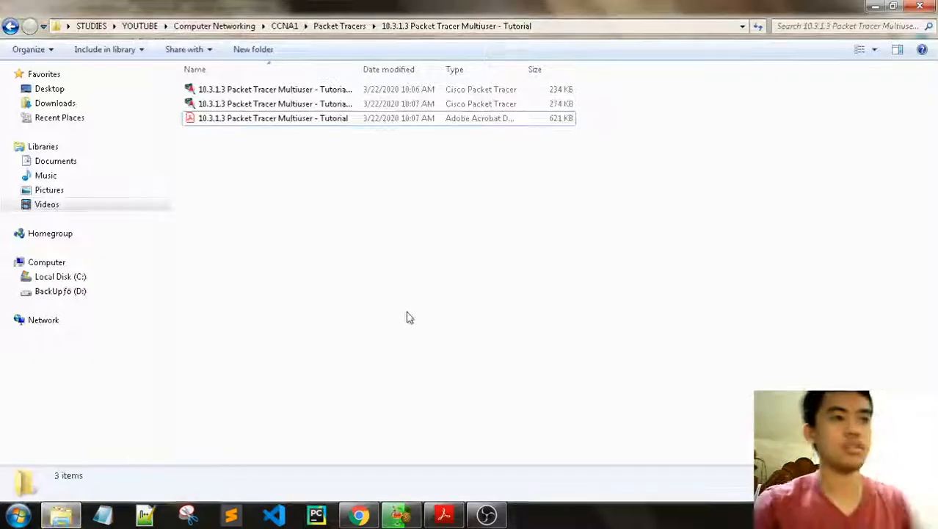
click(319, 91)
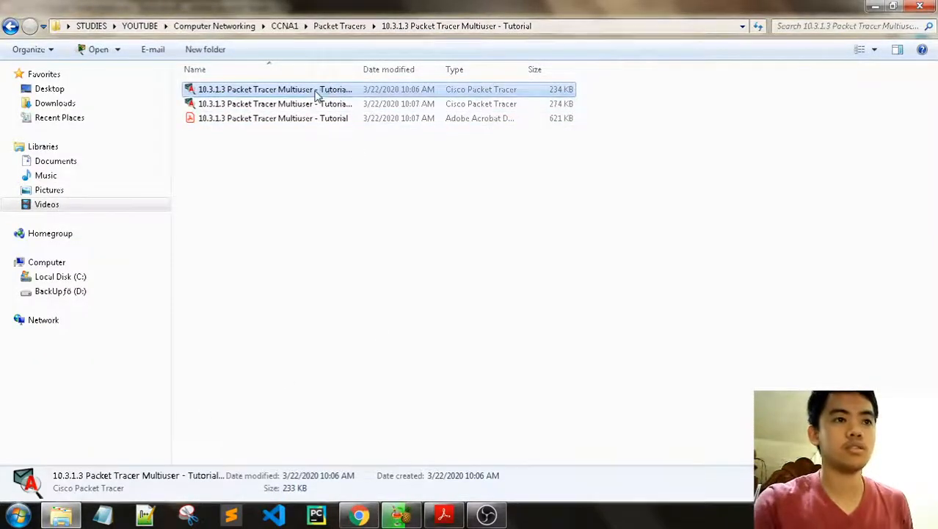
double_click(318, 94)
click(336, 189)
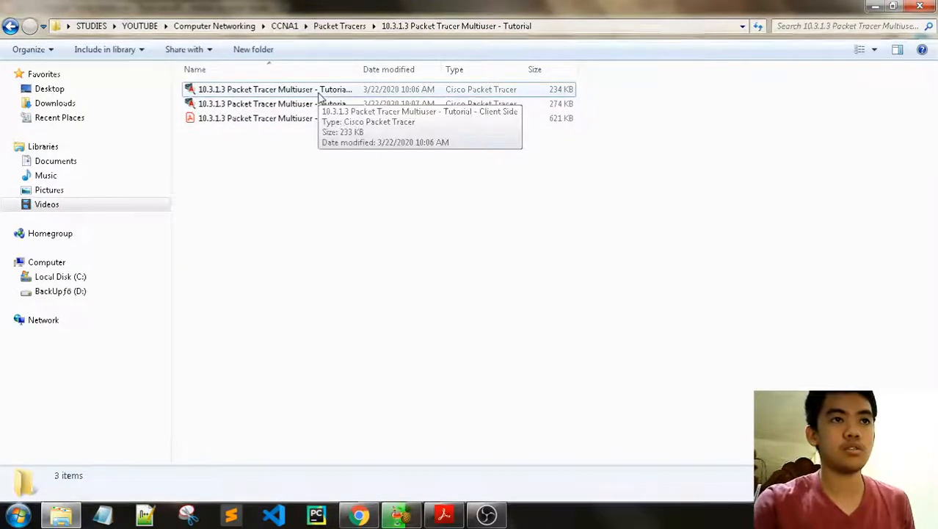
click(444, 515)
scroll(433, 422, down, 10)
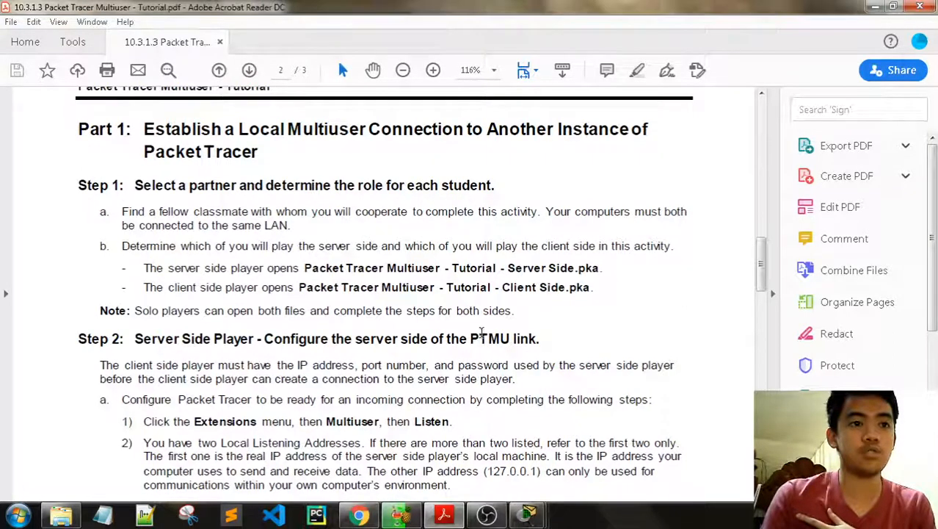
Step: Enter your name and e-mail in the User Profile dialog, save, and accept the activity reset
mouse_move(528, 514)
click(523, 429)
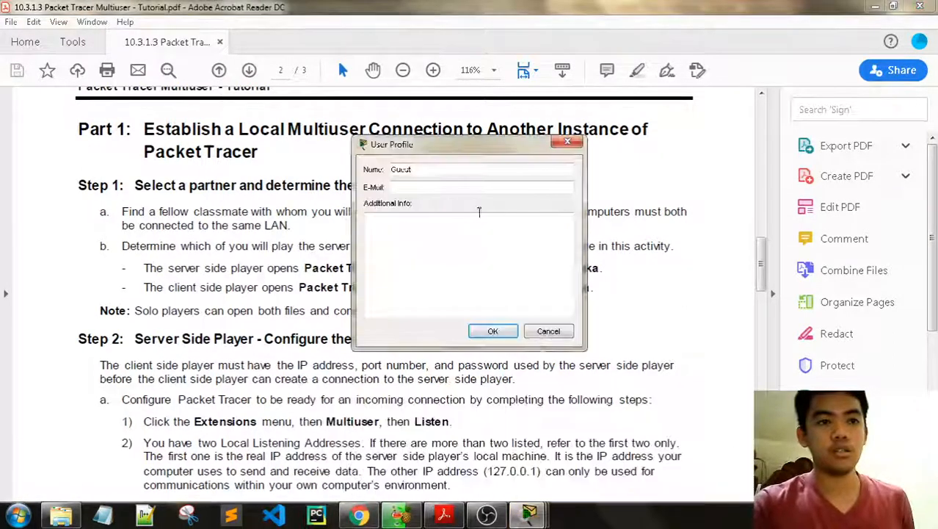
text(Owen )
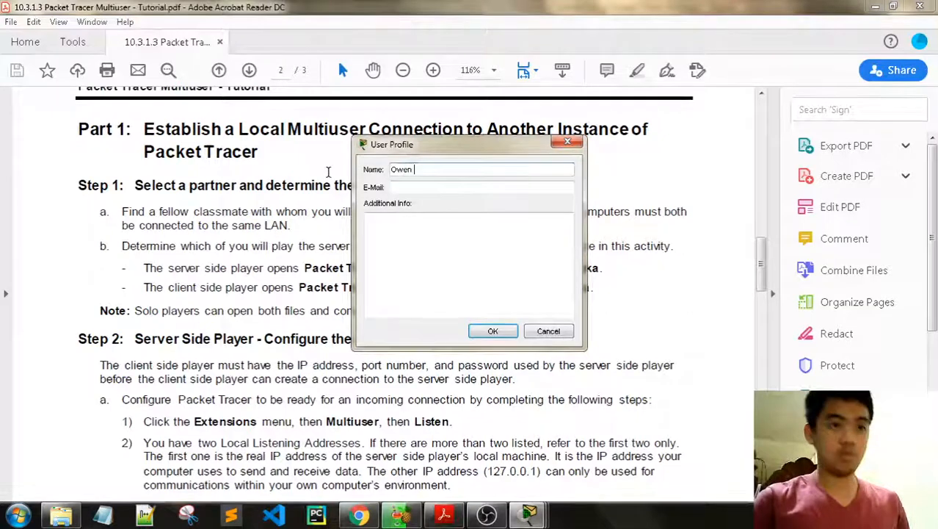
text(Patrick )
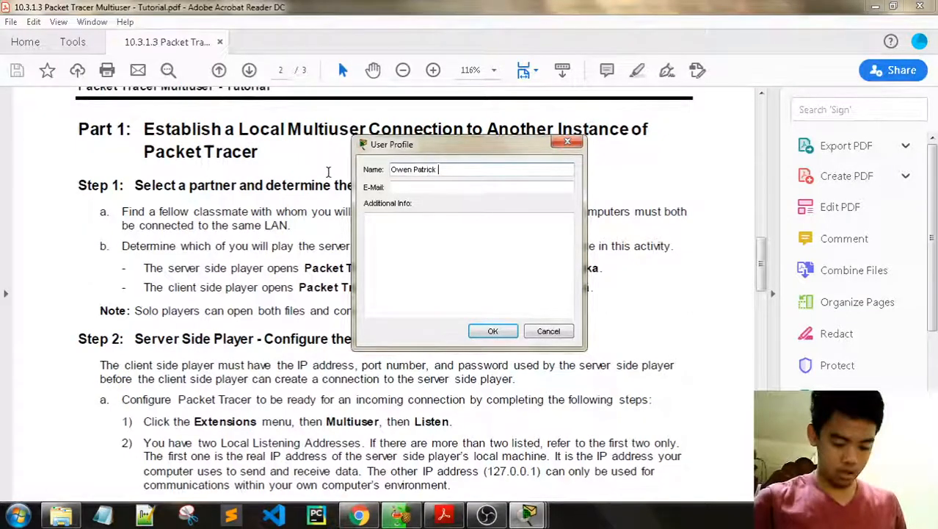
text(F. Falcul)
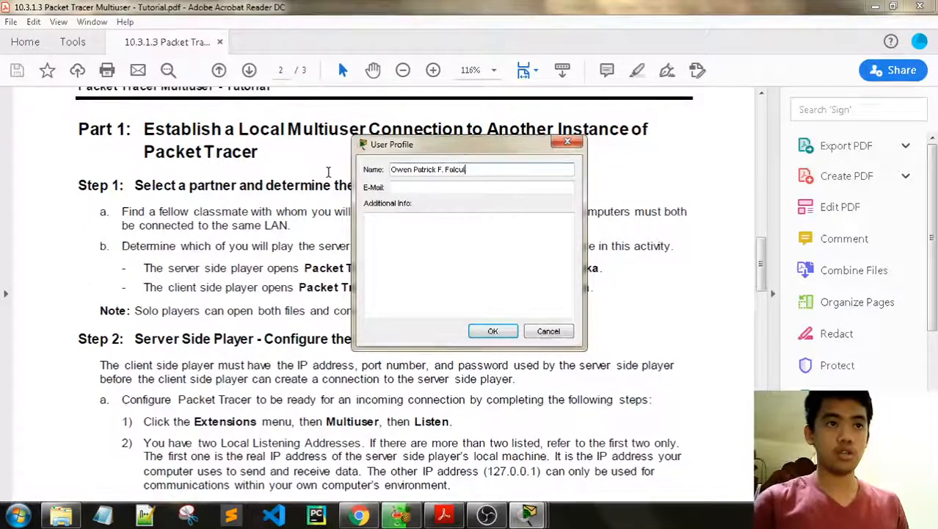
text(an)
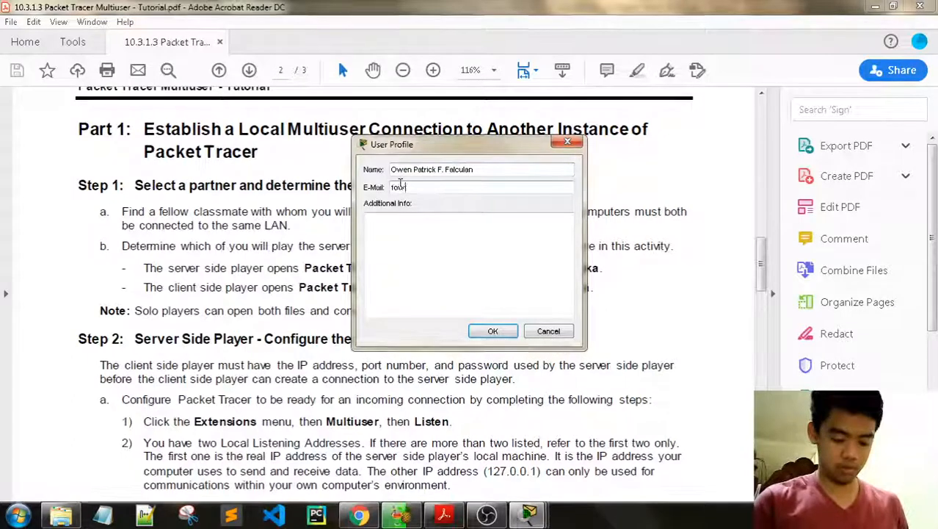
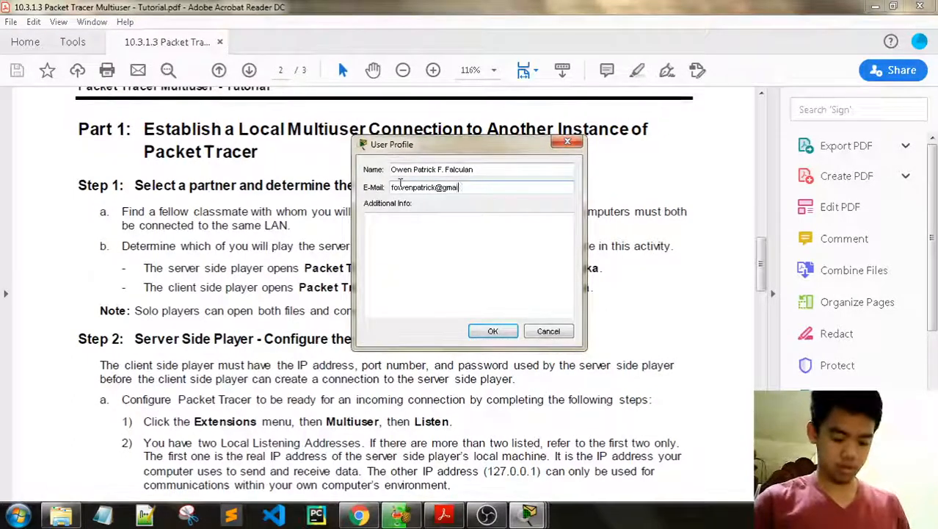
click(492, 331)
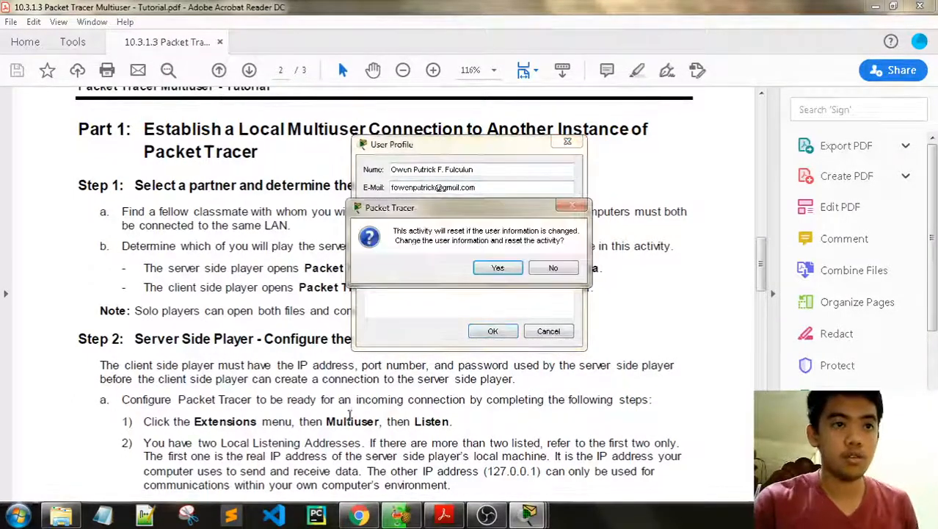
click(497, 267)
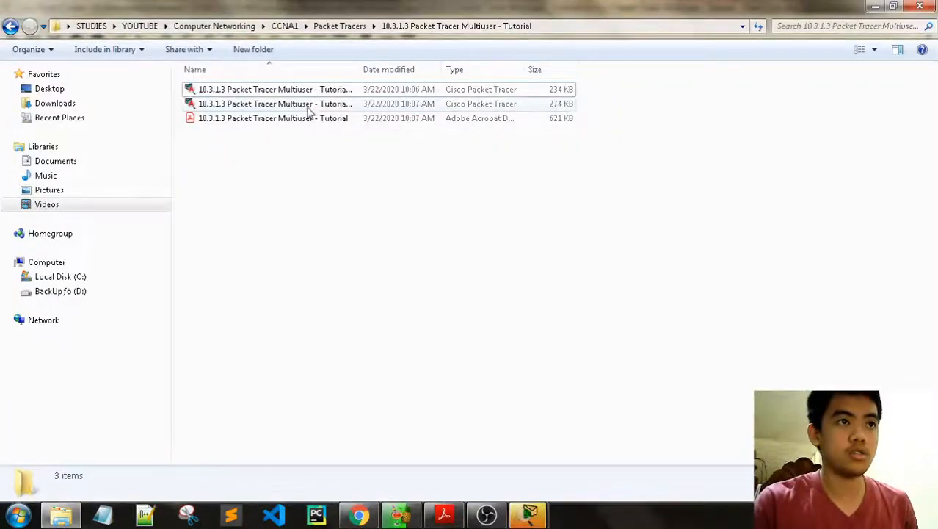
click(310, 106)
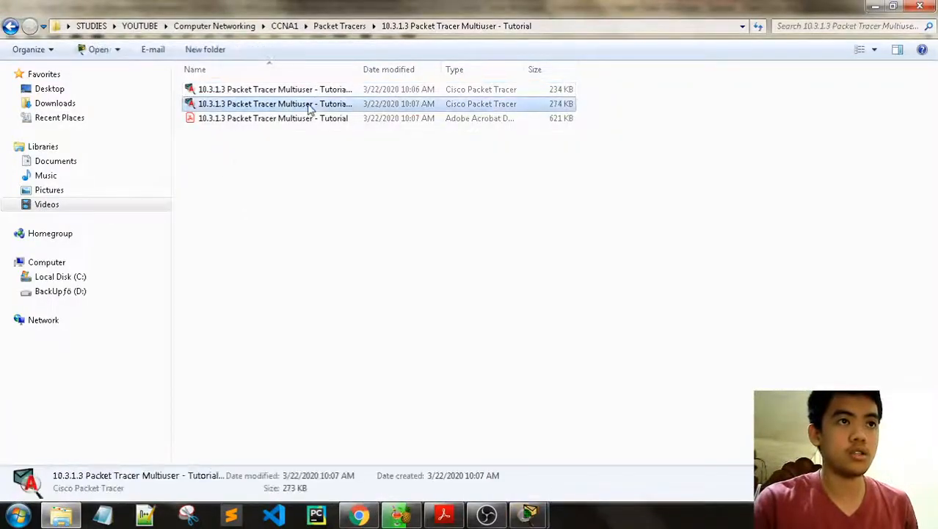
Step: Bring forward the Client Side network window, its PT Activity instructions, then the User Profile dialog
click(370, 245)
mouse_move(528, 512)
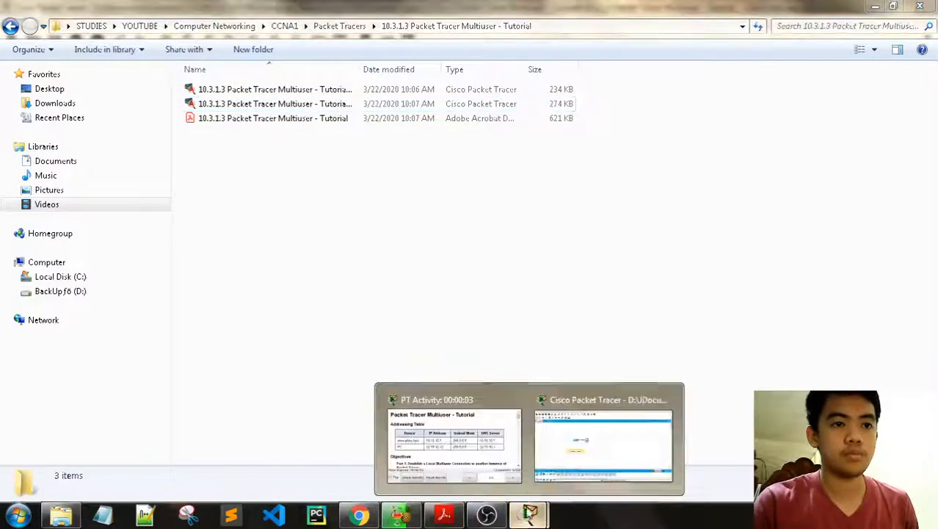
click(584, 461)
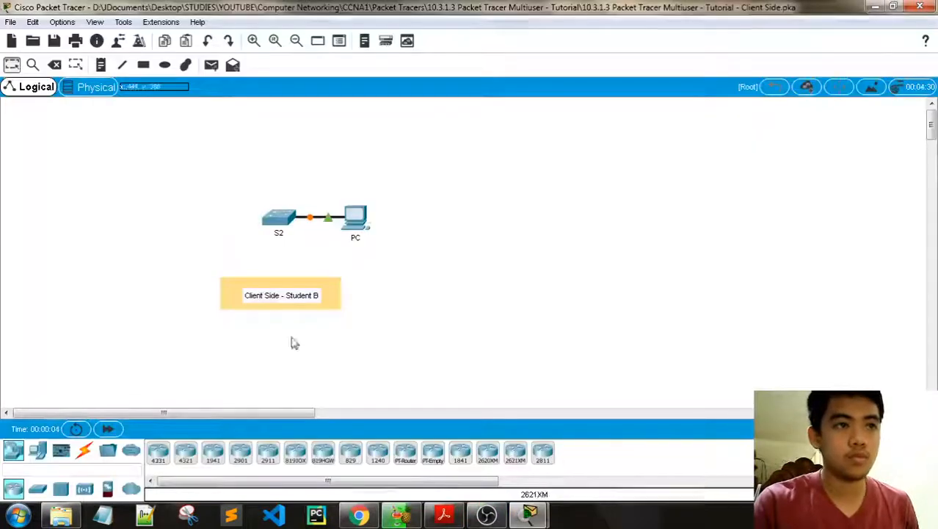
mouse_move(530, 511)
click(482, 467)
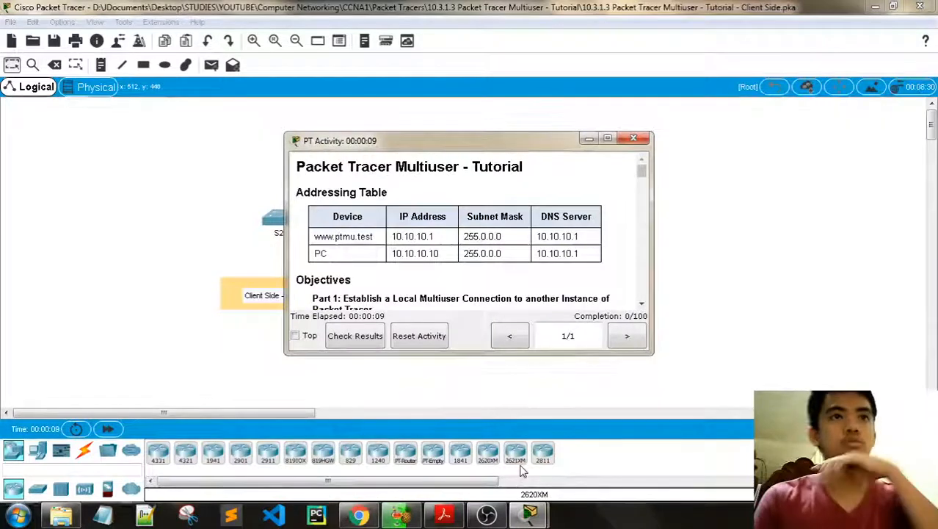
mouse_move(533, 516)
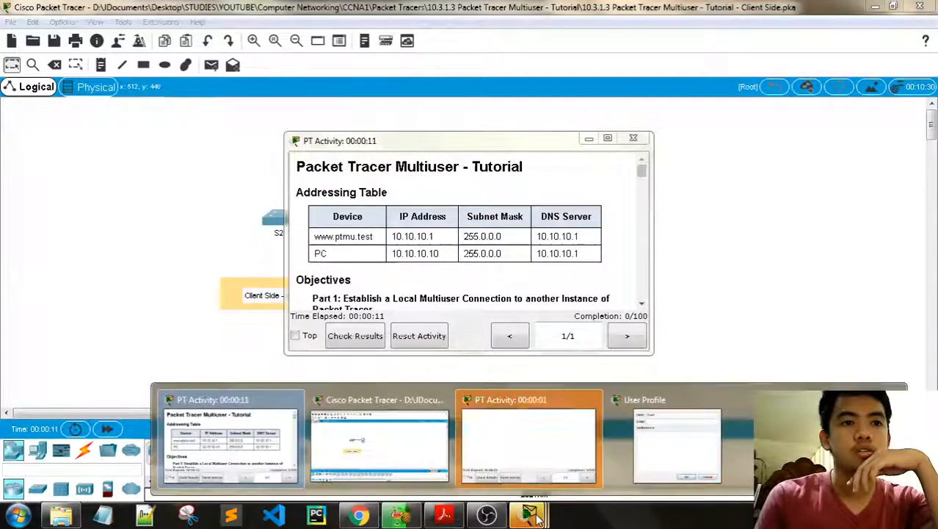
click(647, 460)
Step: Replace the Guest name with your own name, add your e-mail, save, and confirm the restart
drag(433, 172, 361, 169)
text(O)
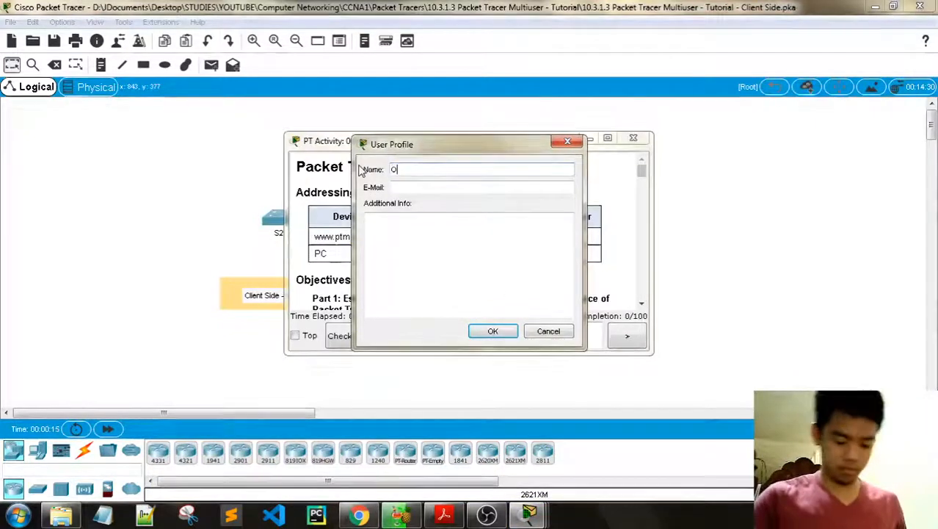
text(wen Patrick)
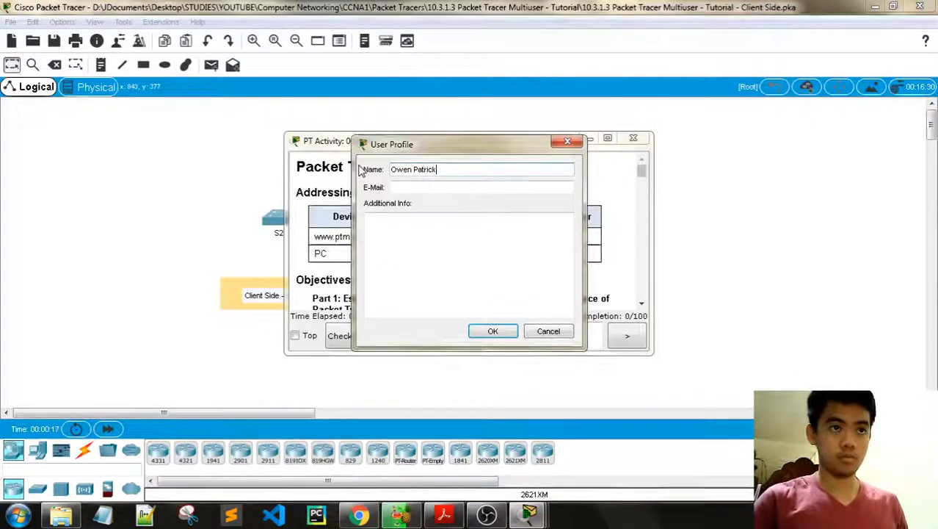
text( F. Falculan)
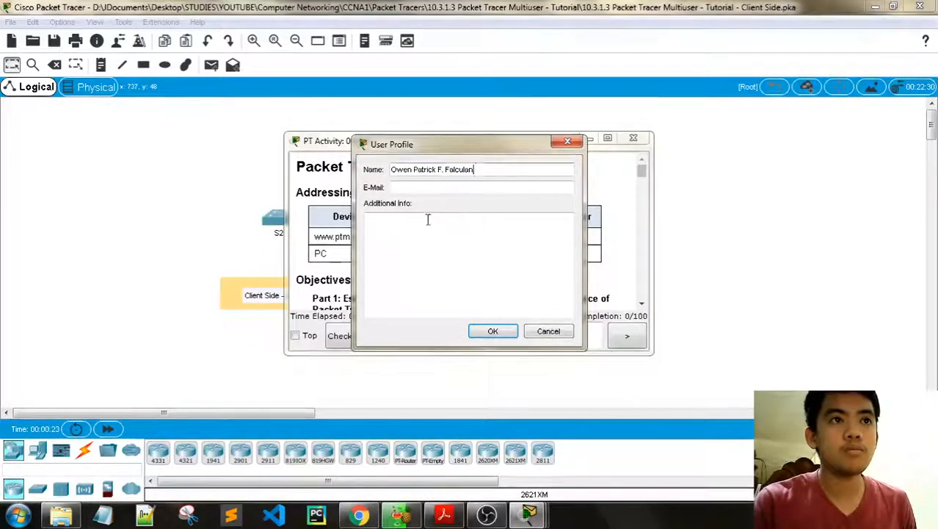
click(427, 189)
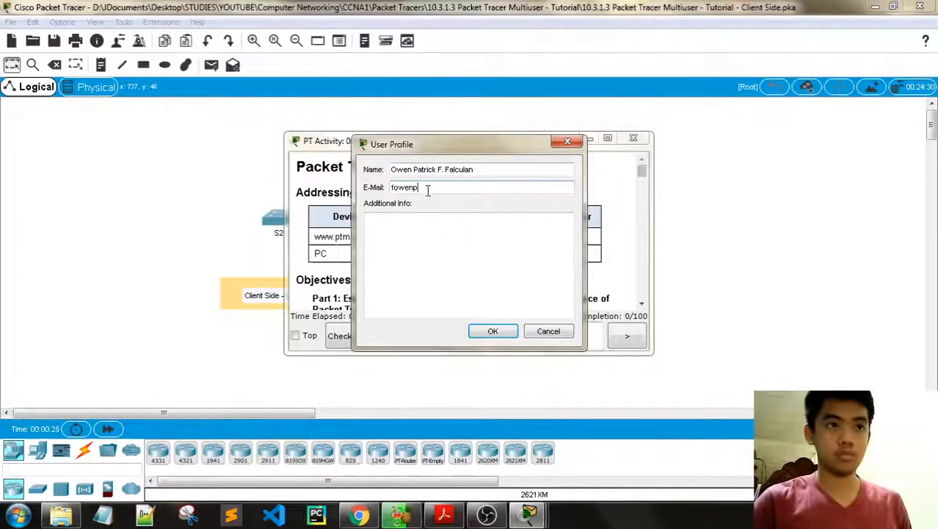
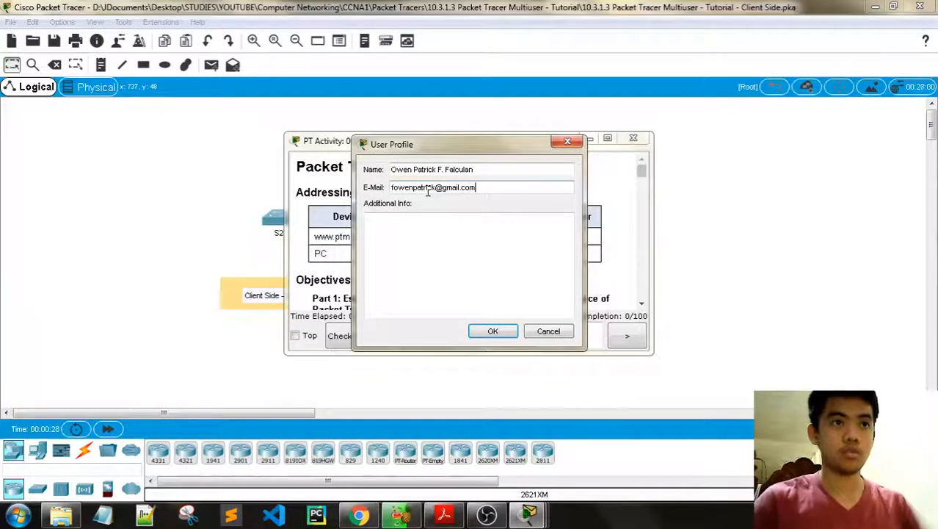
click(492, 332)
click(497, 266)
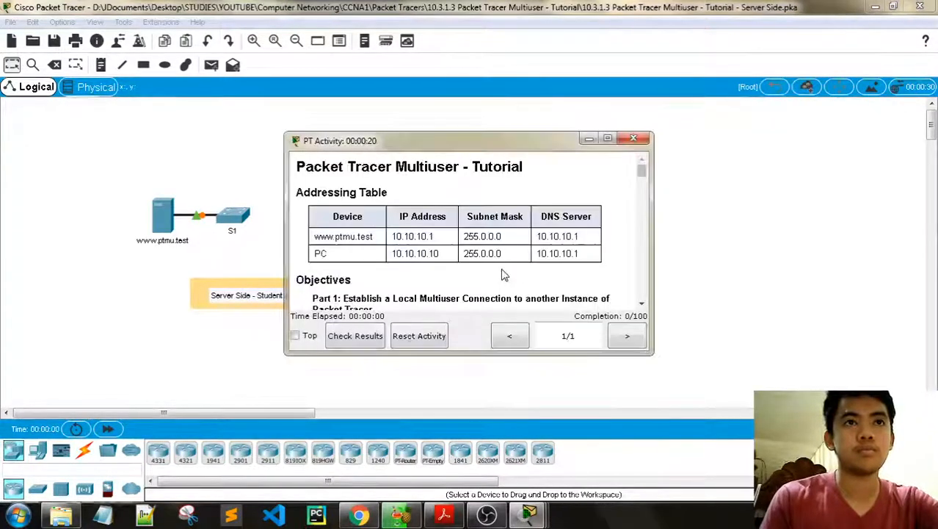
Step: Move the Server Side activity instructions window to the top-right of the screen
drag(524, 144, 775, 66)
mouse_move(529, 514)
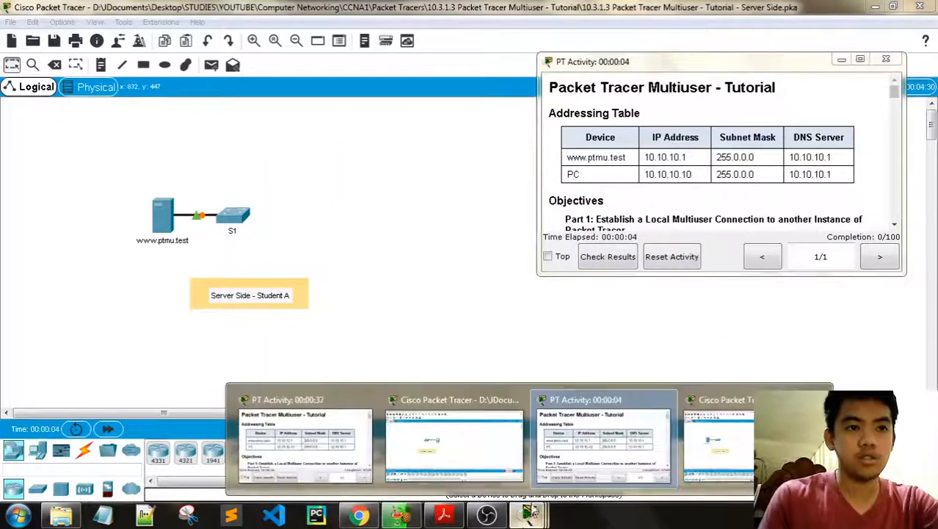
click(305, 444)
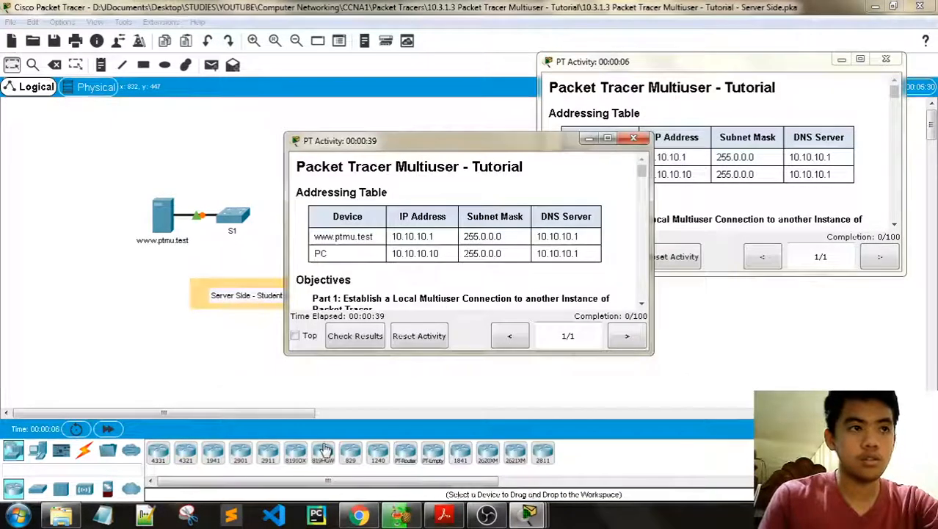
mouse_move(529, 514)
click(467, 461)
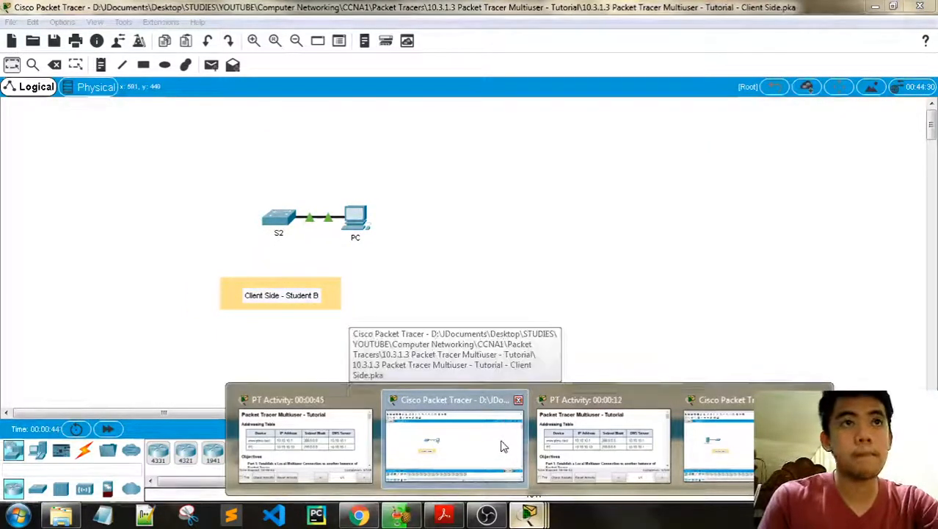
Step: Move the Client Side instructions to the top-right and enlarge it leftward and downward
click(435, 482)
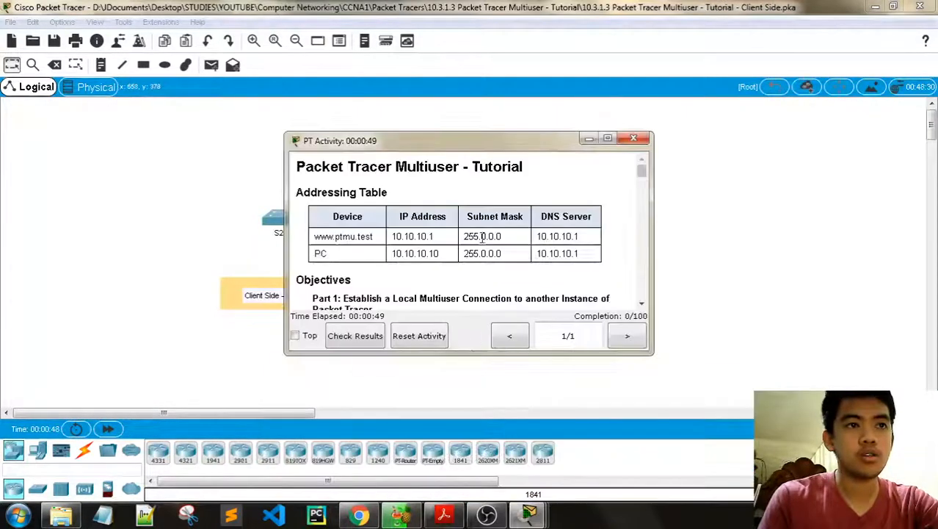
drag(502, 140, 792, 8)
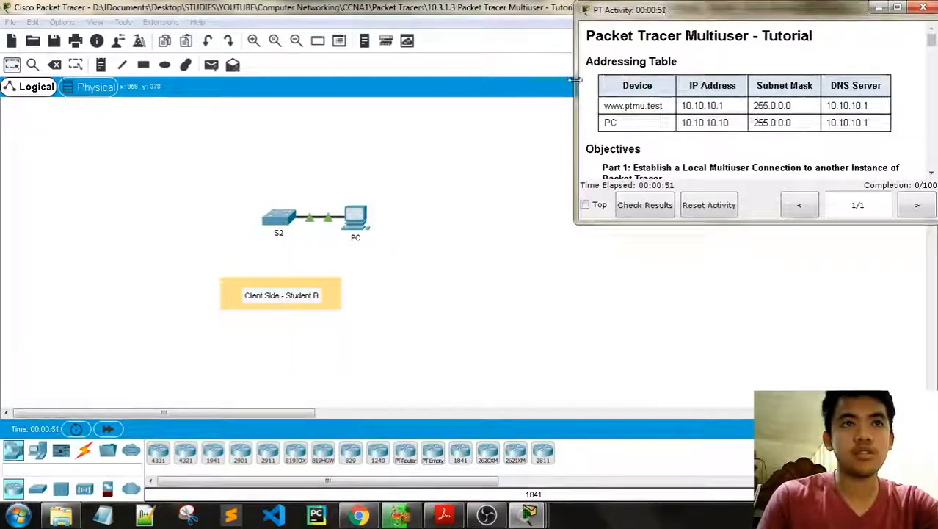
drag(574, 219, 404, 218)
drag(666, 220, 666, 312)
scroll(587, 220, down, 6)
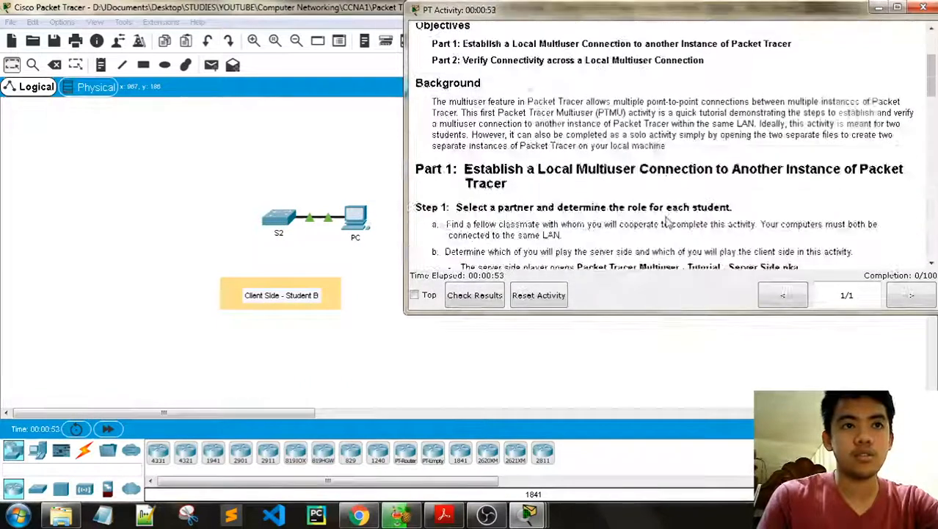
Step: Minimize the second activity instructions window and close the tutorial PDF in Acrobat
click(529, 515)
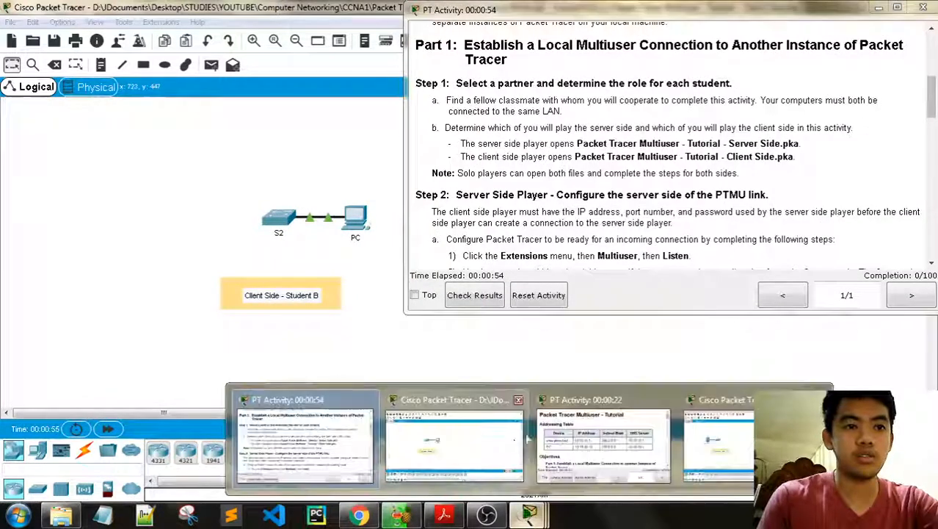
click(601, 444)
scroll(726, 169, down, 8)
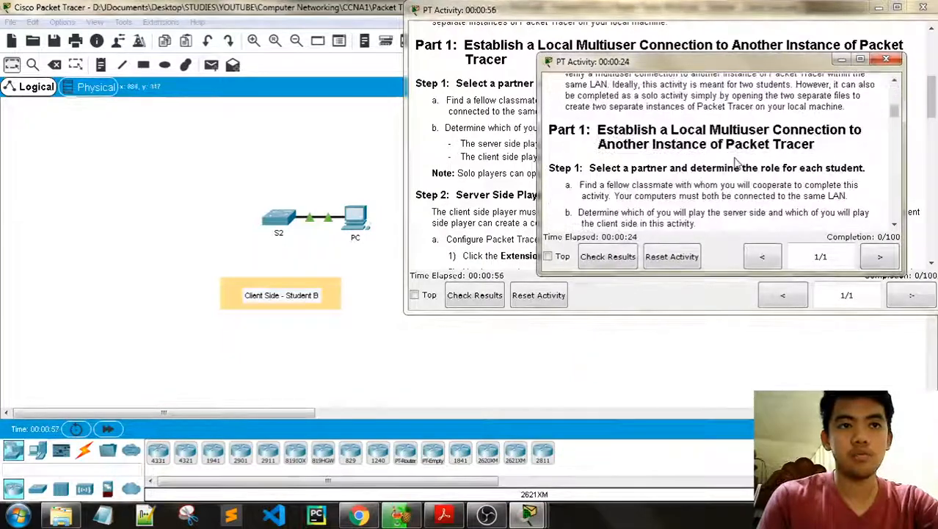
scroll(720, 189, down, 2)
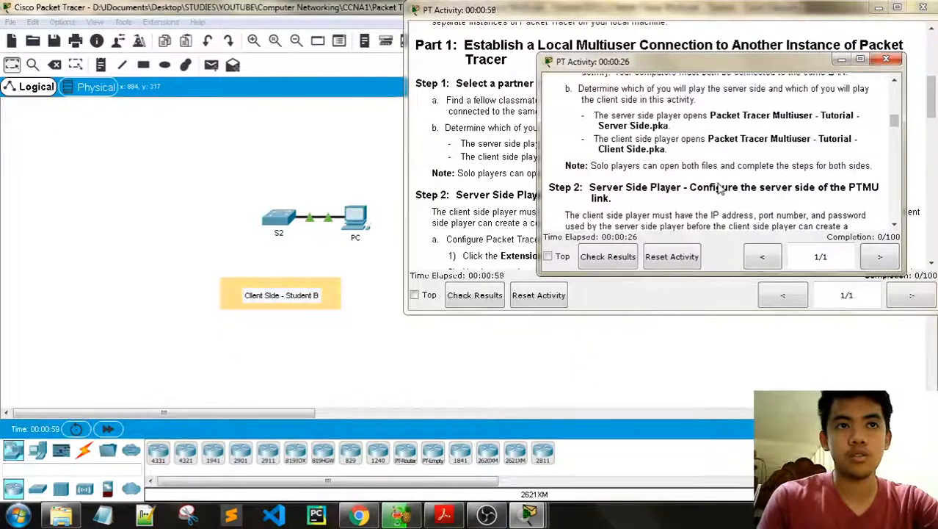
scroll(720, 189, up, 1)
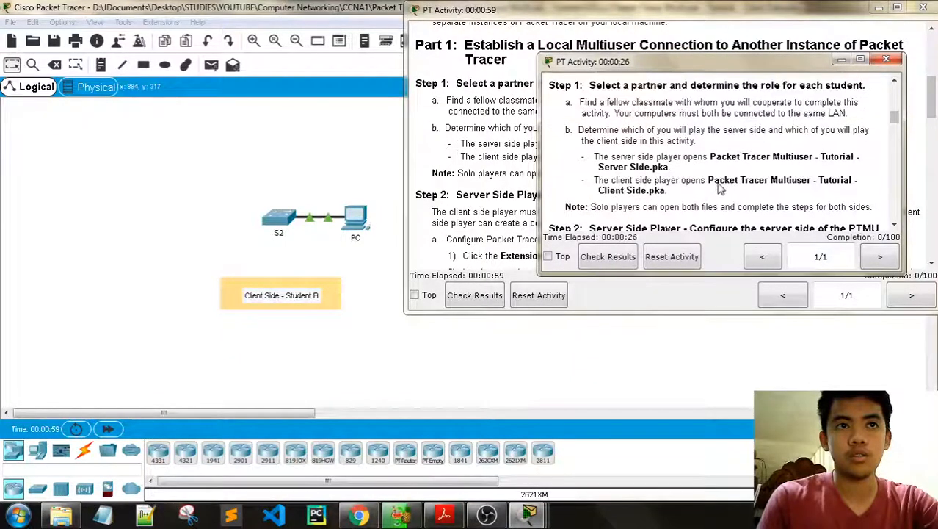
click(841, 61)
click(443, 513)
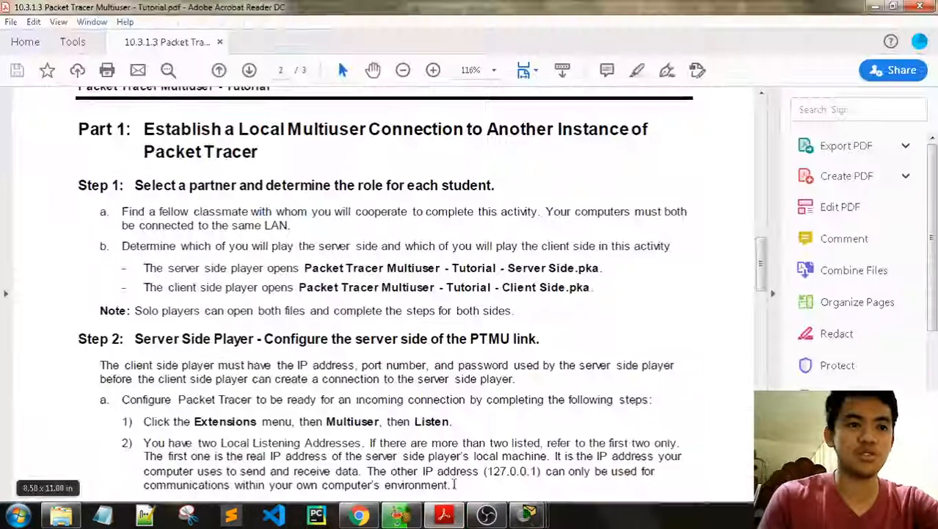
click(921, 7)
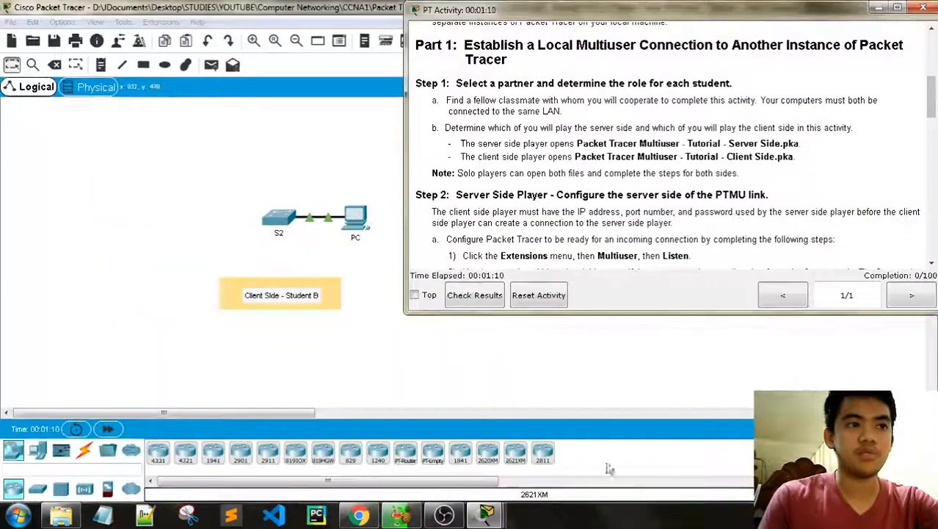
Step: Scroll through the Client Side activity instructions to read Part 1
scroll(611, 143, up, 1)
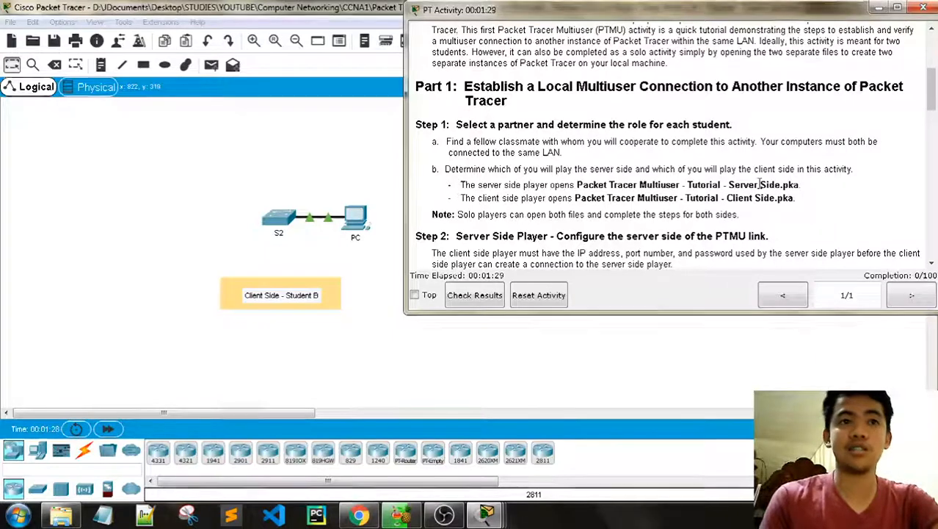
scroll(683, 185, down, 1)
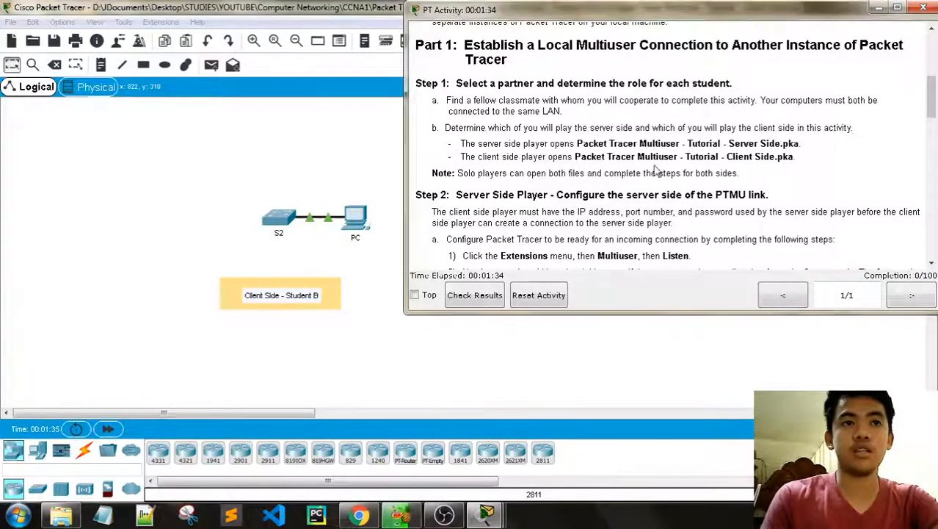
scroll(631, 157, down, 4)
scroll(621, 152, up, 1)
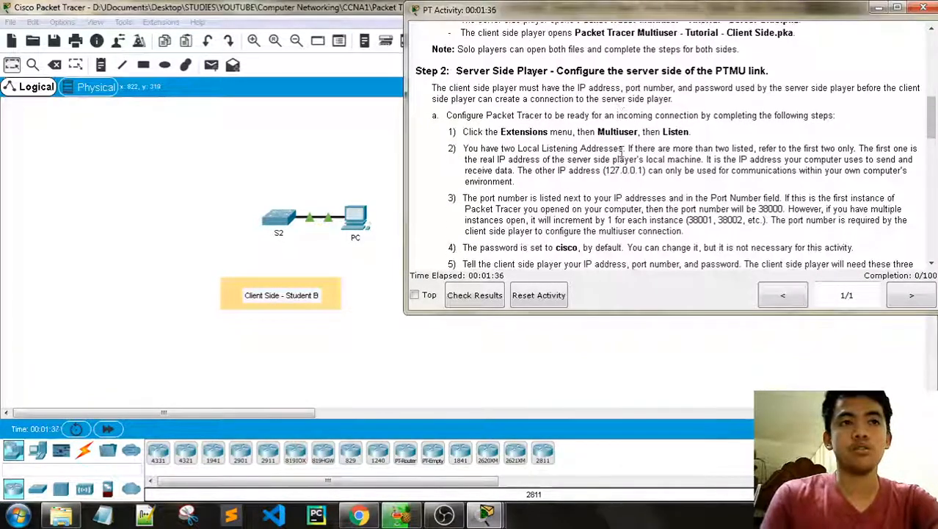
scroll(621, 150, down, 15)
scroll(621, 150, down, 3)
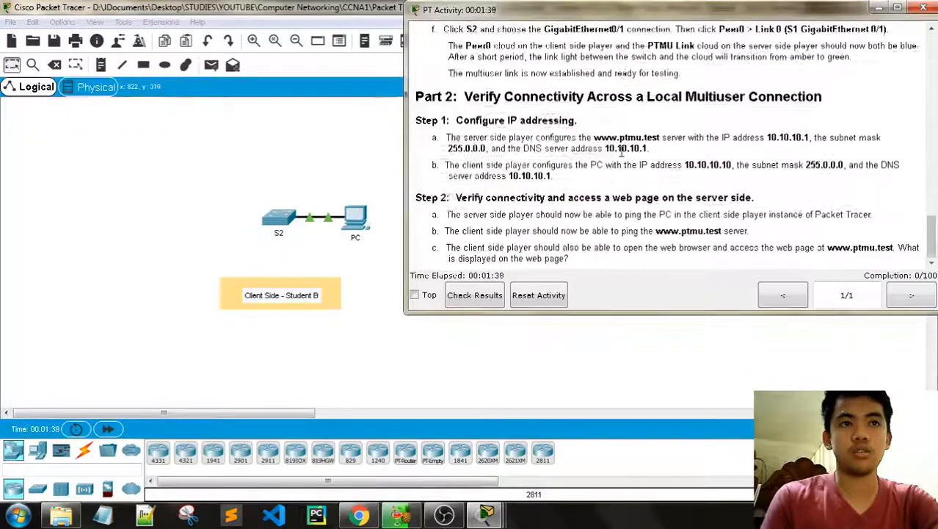
scroll(621, 150, up, 10)
scroll(621, 150, up, 1)
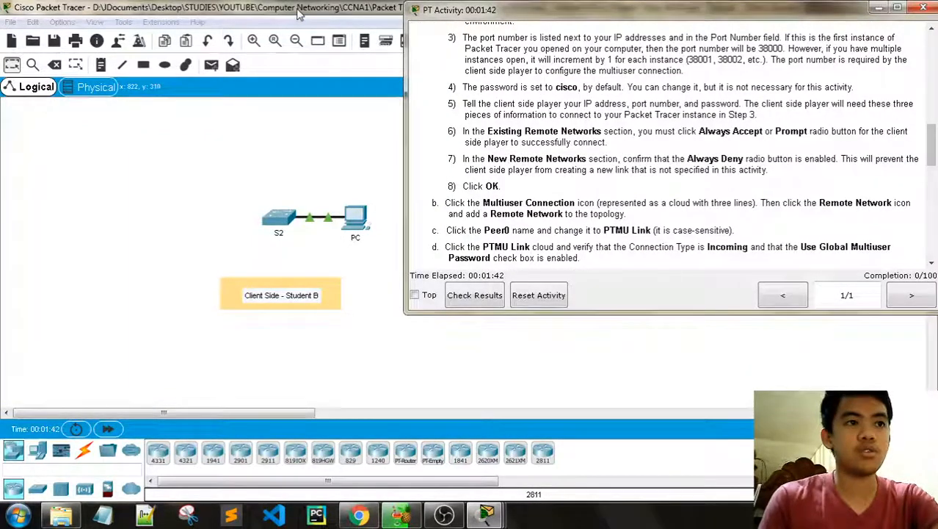
scroll(446, 58, up, 9)
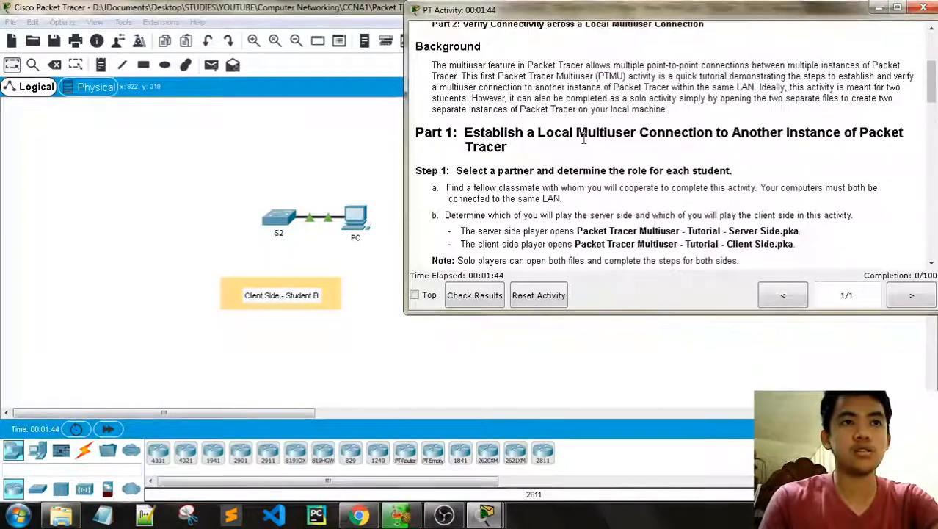
scroll(445, 58, down, 5)
Step: Restore the minimized Server Side instructions and scroll them to Step 2's server configuration
mouse_move(486, 514)
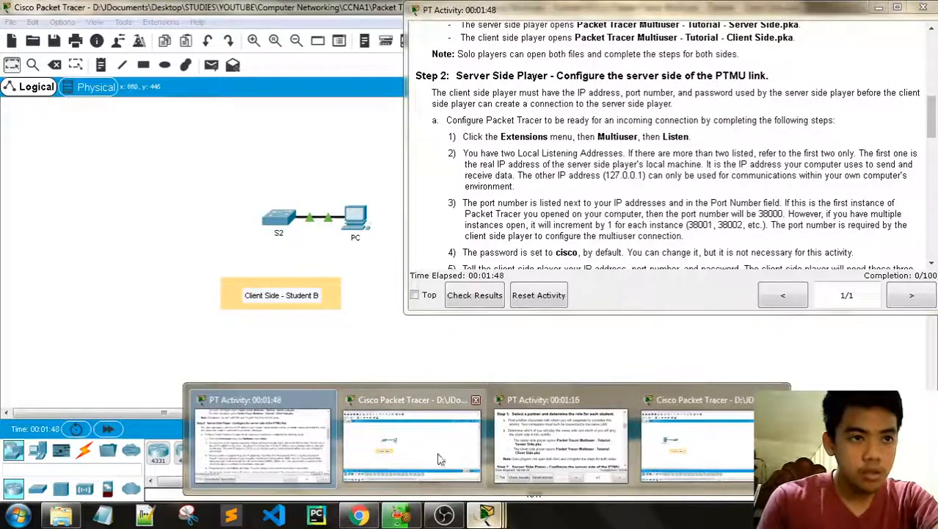
click(528, 455)
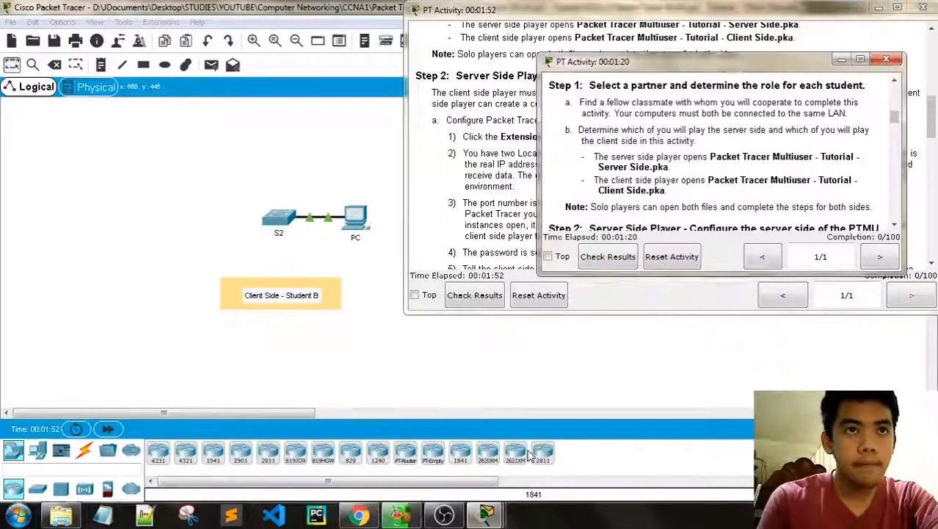
scroll(694, 196, up, 4)
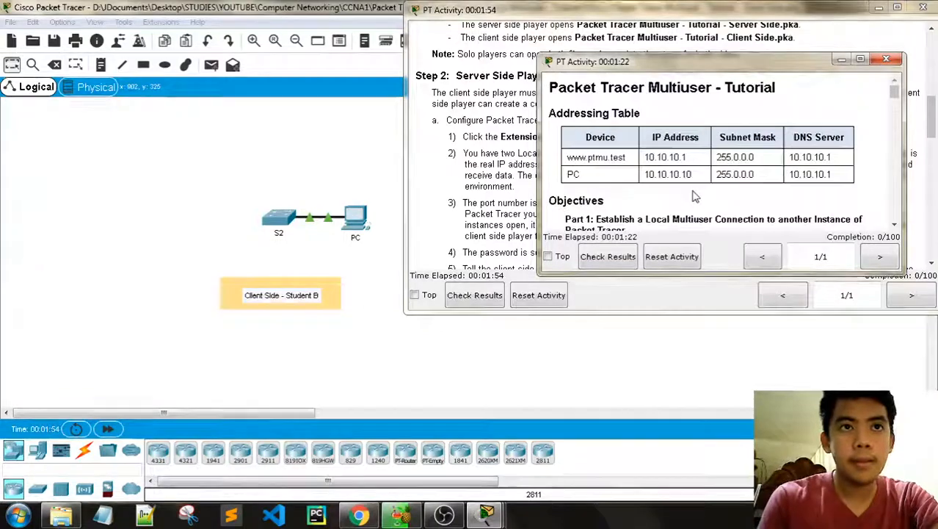
scroll(687, 180, down, 5)
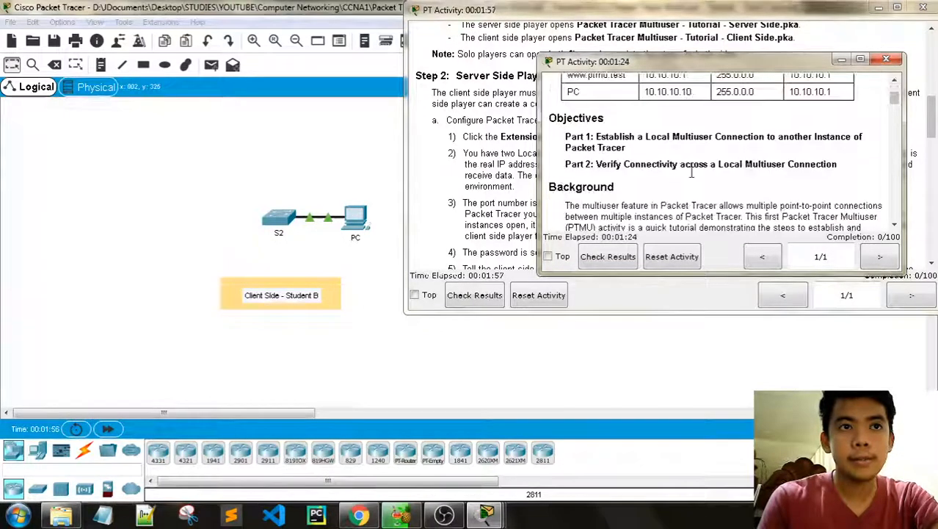
scroll(692, 170, down, 4)
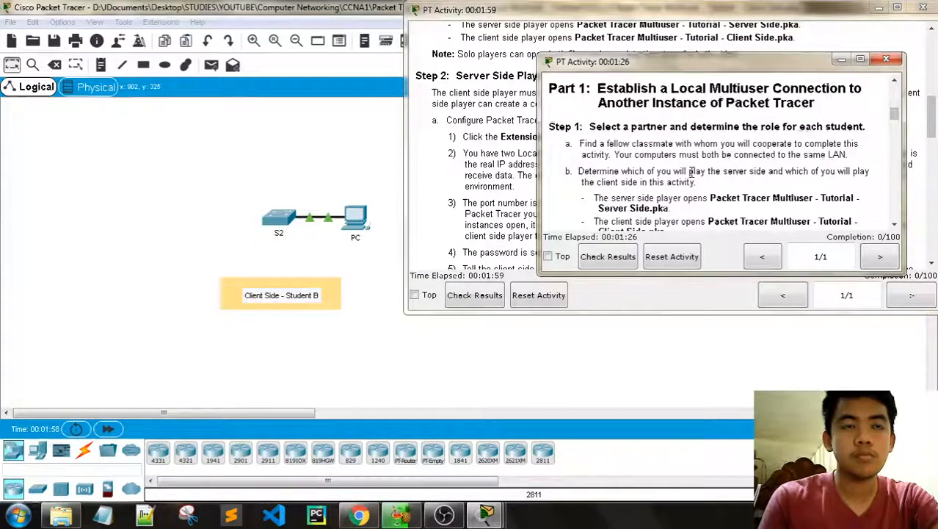
scroll(691, 172, down, 3)
scroll(691, 172, down, 1)
Step: In the Server Side instance, widen and heighten the activity instructions window
mouse_move(486, 514)
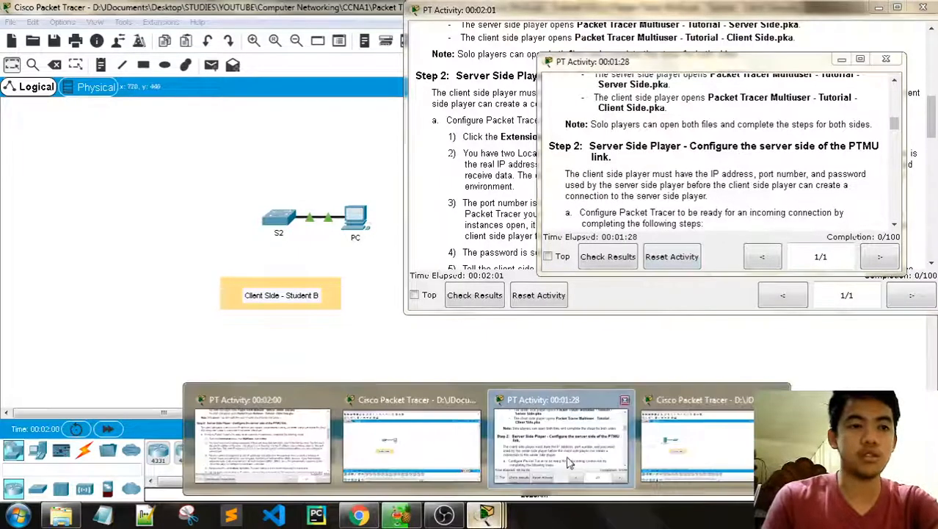
click(666, 456)
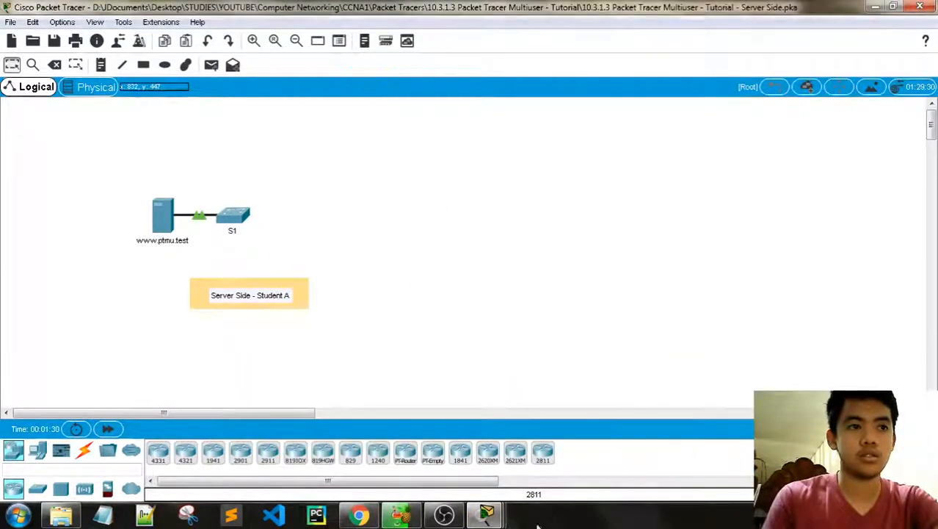
mouse_move(518, 504)
click(547, 462)
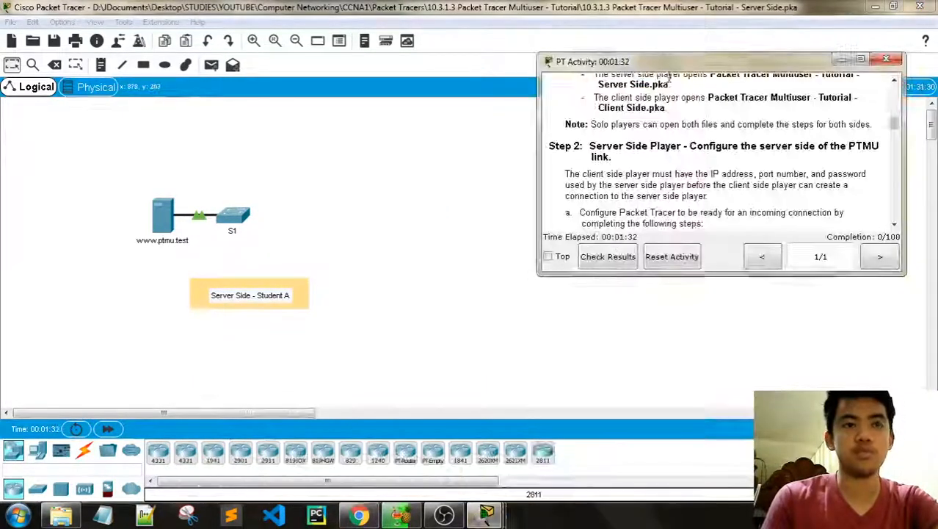
drag(539, 103, 365, 103)
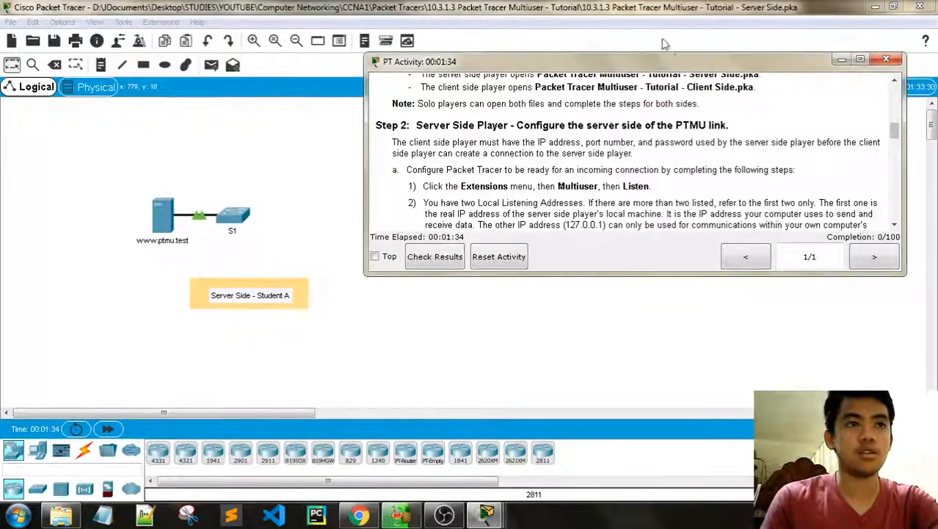
drag(678, 57, 678, 4)
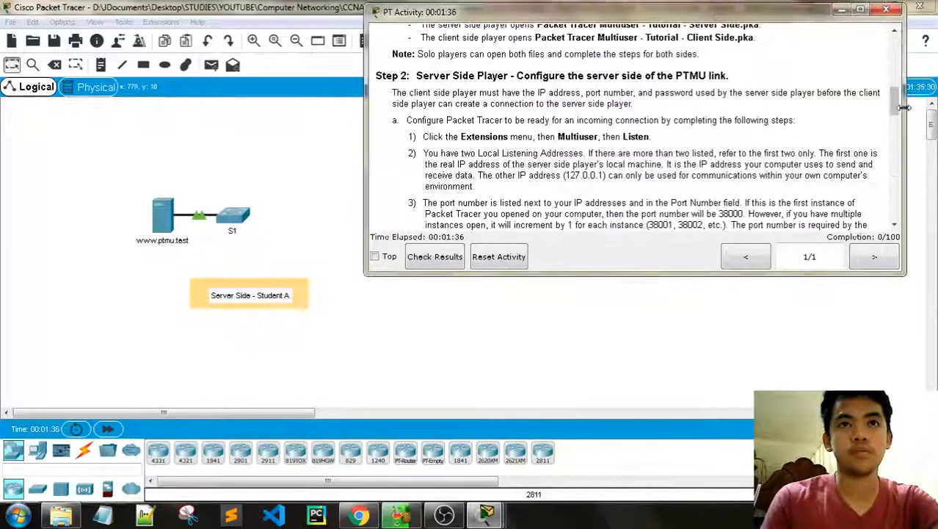
drag(913, 105, 935, 105)
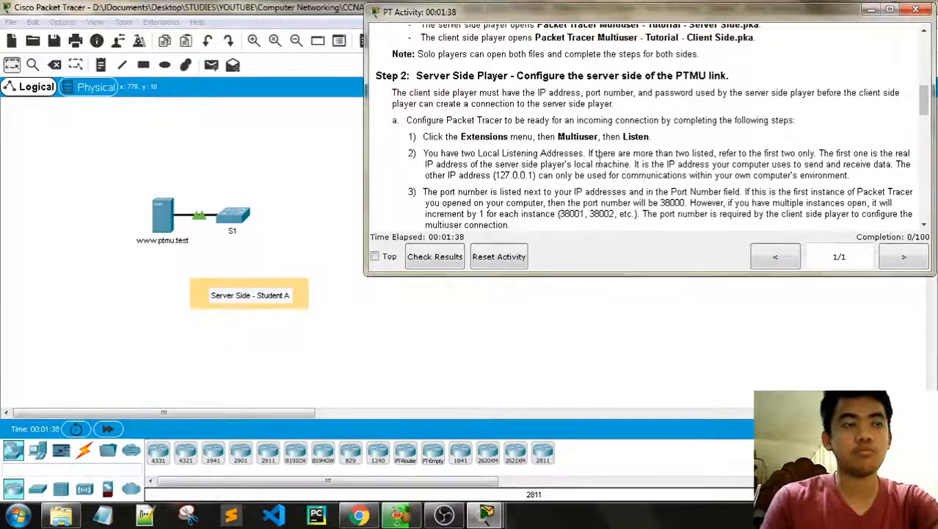
Step: Scroll to Step 2 and stretch the instructions window taller so steps 1–7 are visible
scroll(535, 109, up, 1)
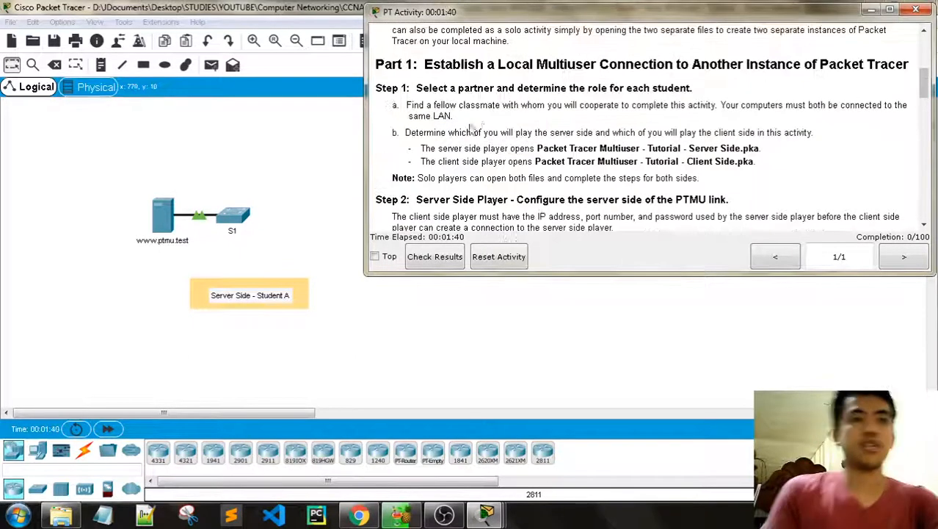
scroll(497, 122, up, 2)
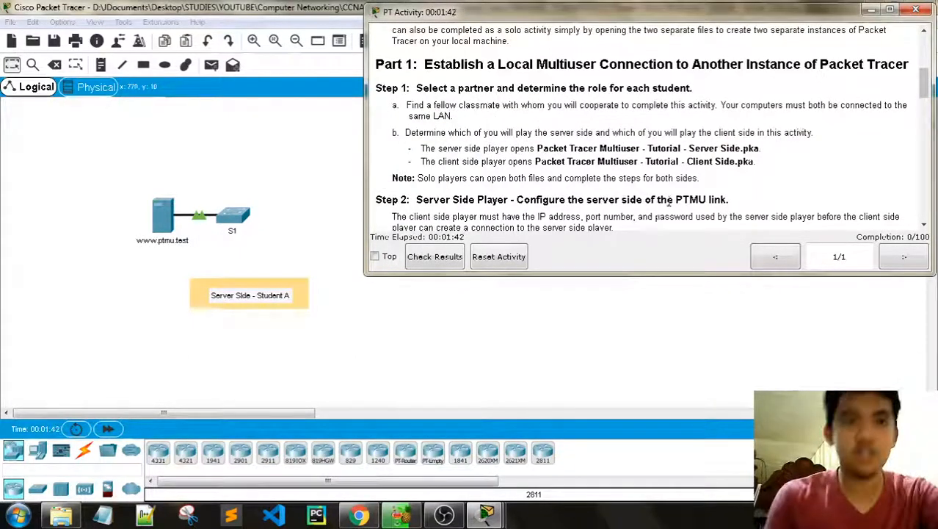
scroll(722, 188, down, 1)
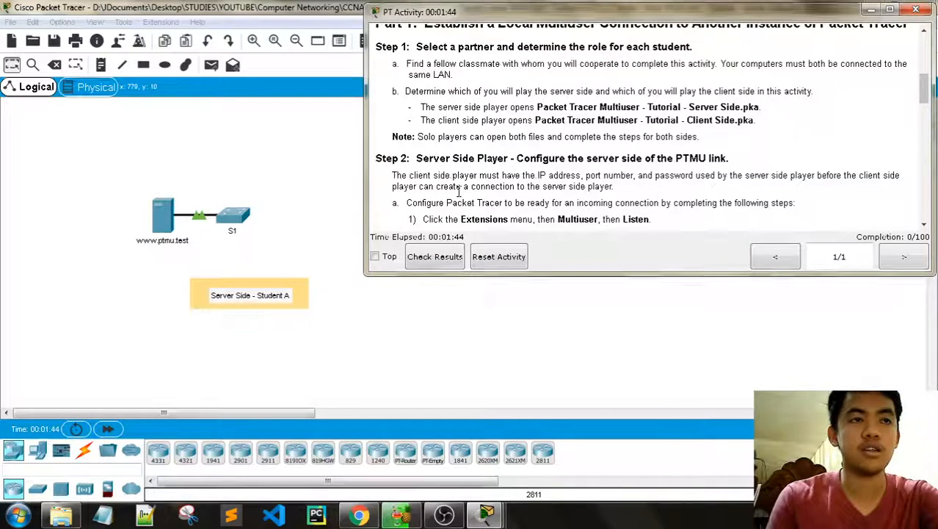
scroll(470, 173, down, 1)
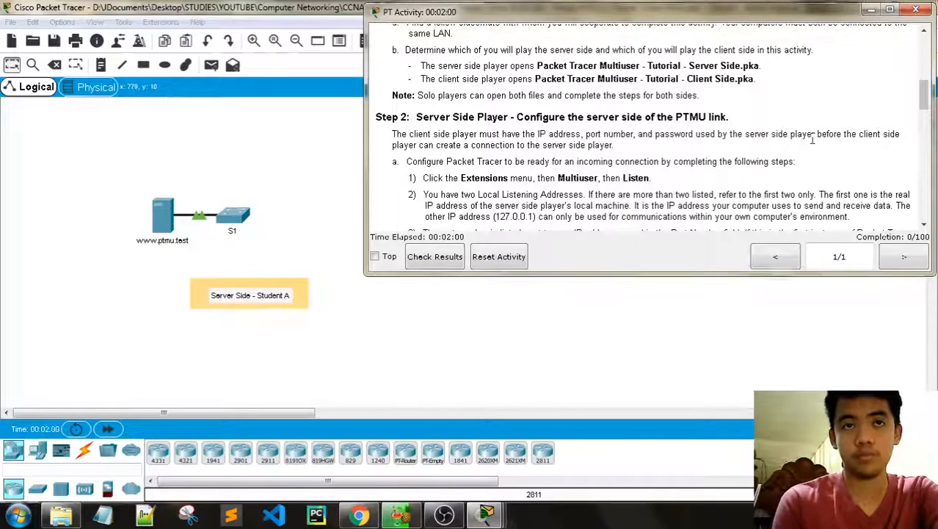
scroll(674, 147, down, 1)
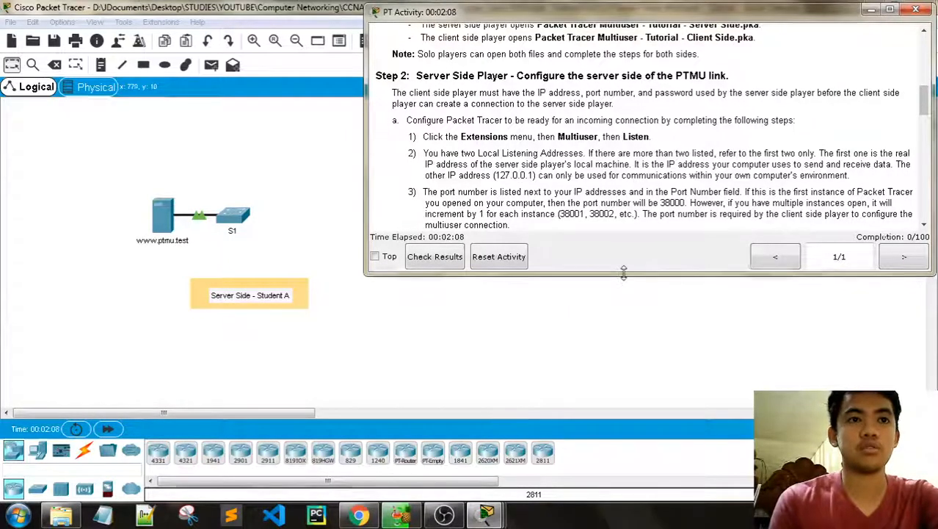
drag(622, 274, 621, 319)
click(360, 161)
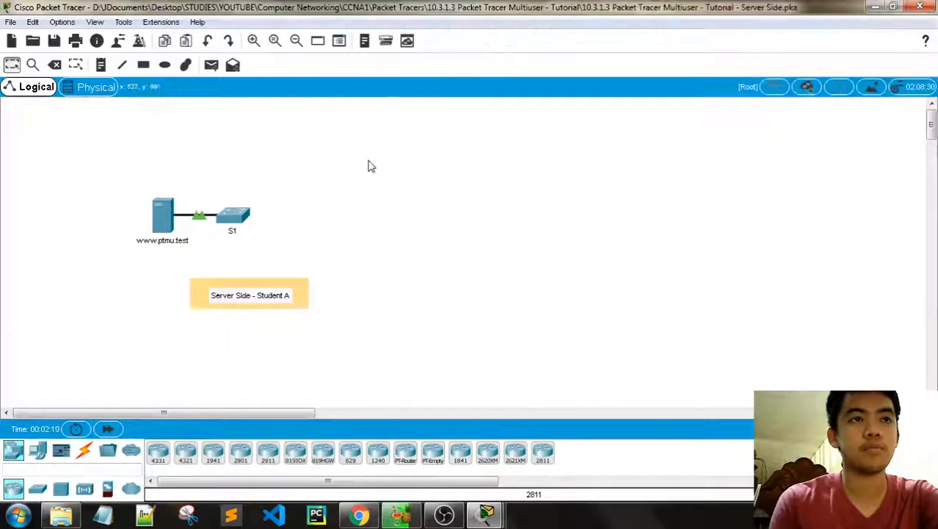
mouse_move(486, 514)
click(576, 449)
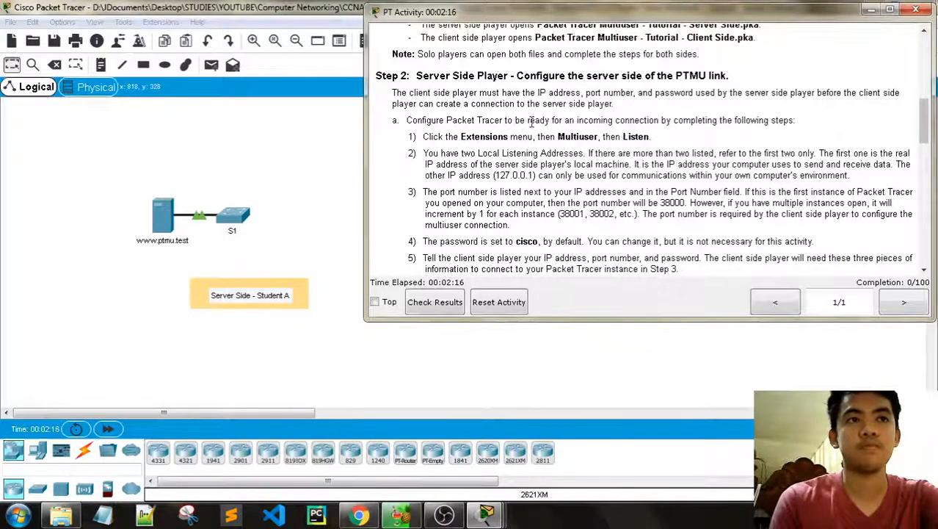
scroll(519, 131, down, 1)
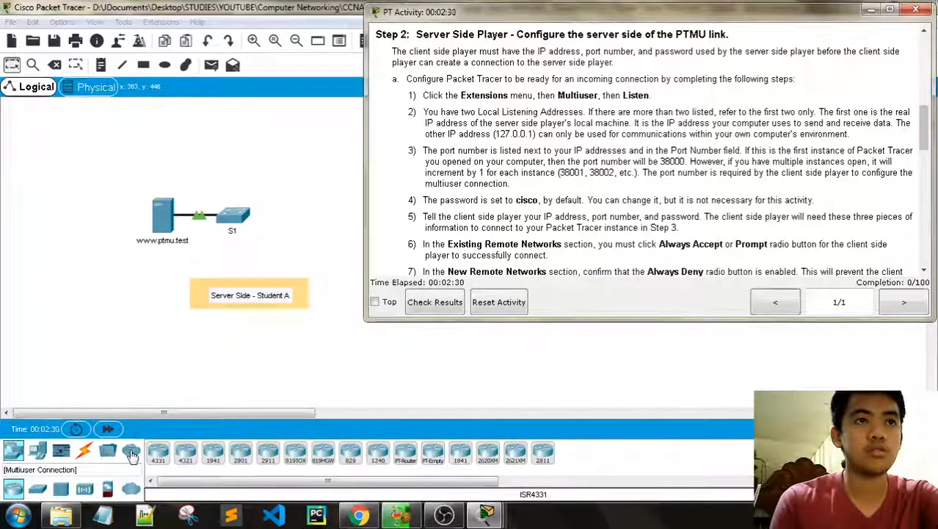
Step: From the Multiuser Connection category, place a Remote Network cloud (Peer0) beside S1
click(37, 451)
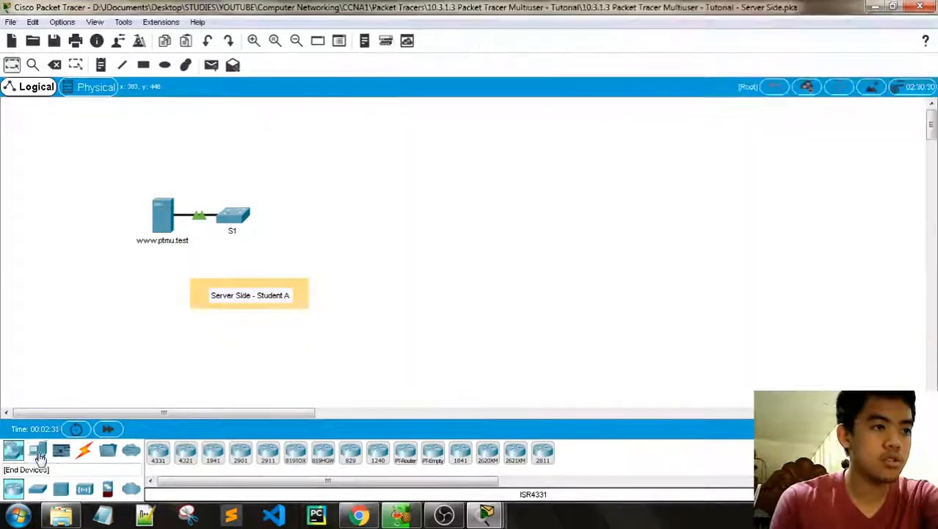
click(63, 456)
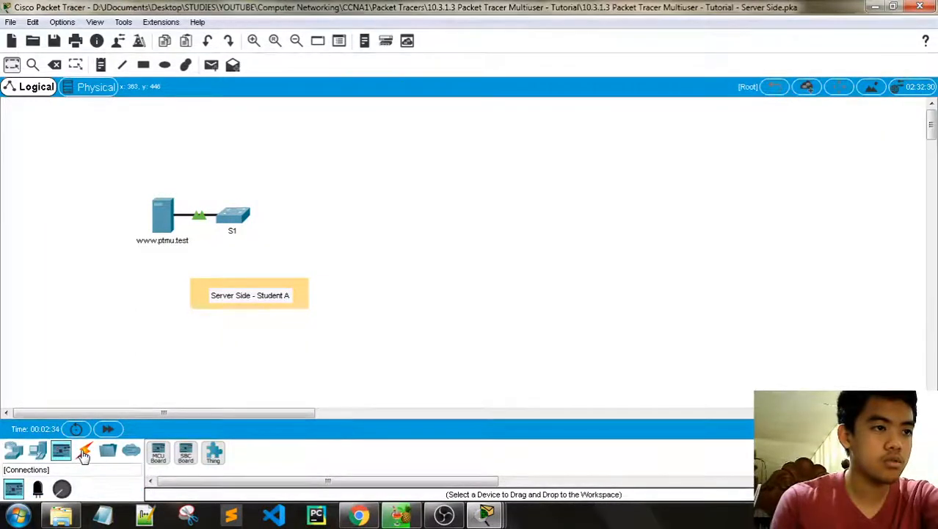
click(83, 453)
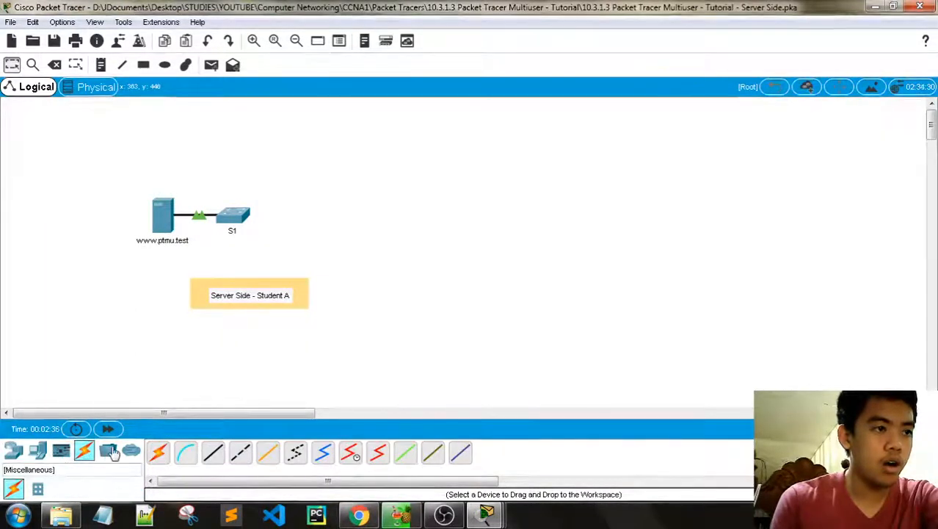
click(110, 452)
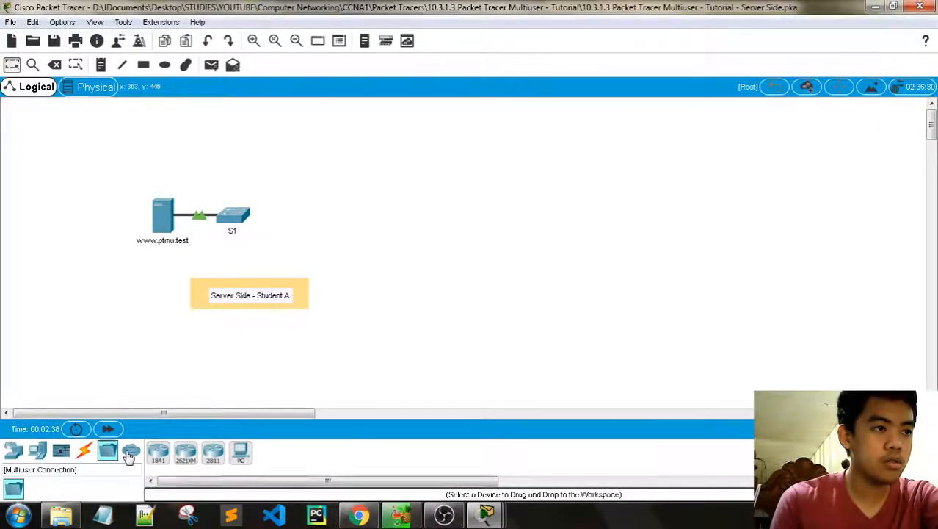
click(131, 452)
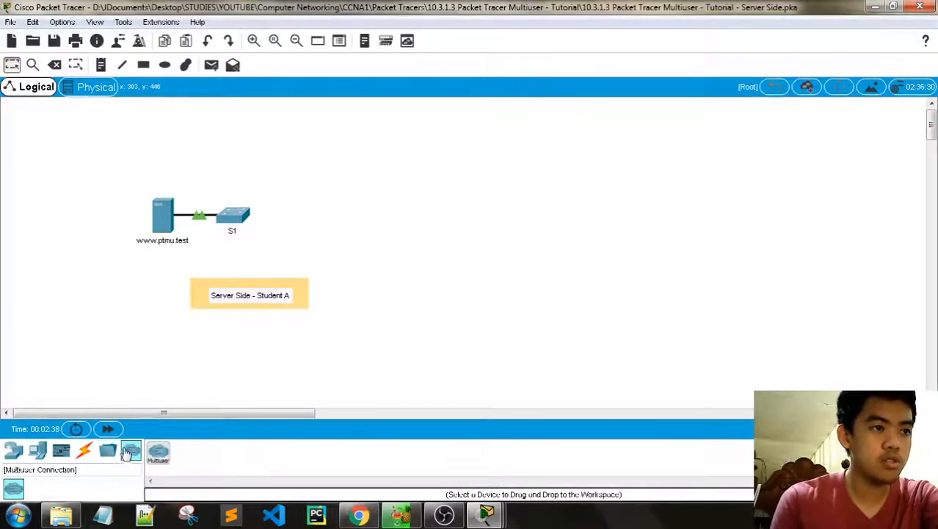
click(163, 453)
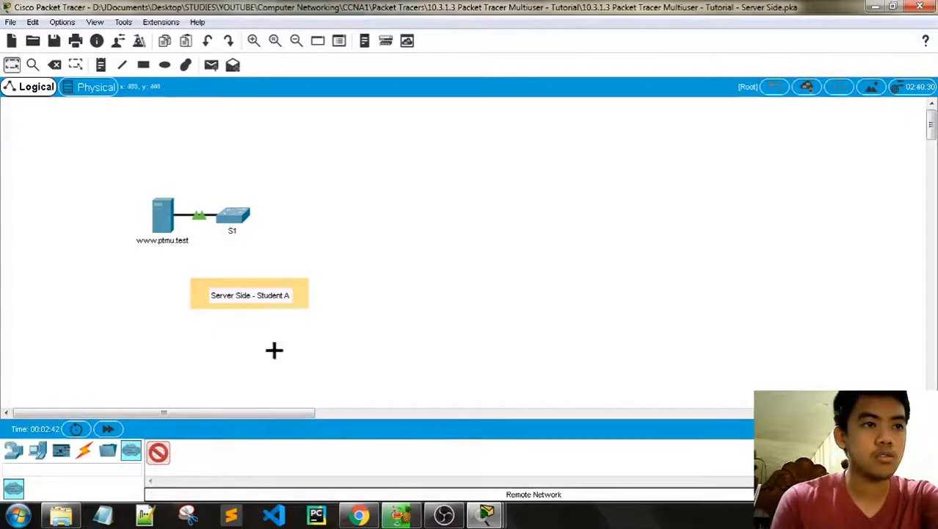
click(348, 222)
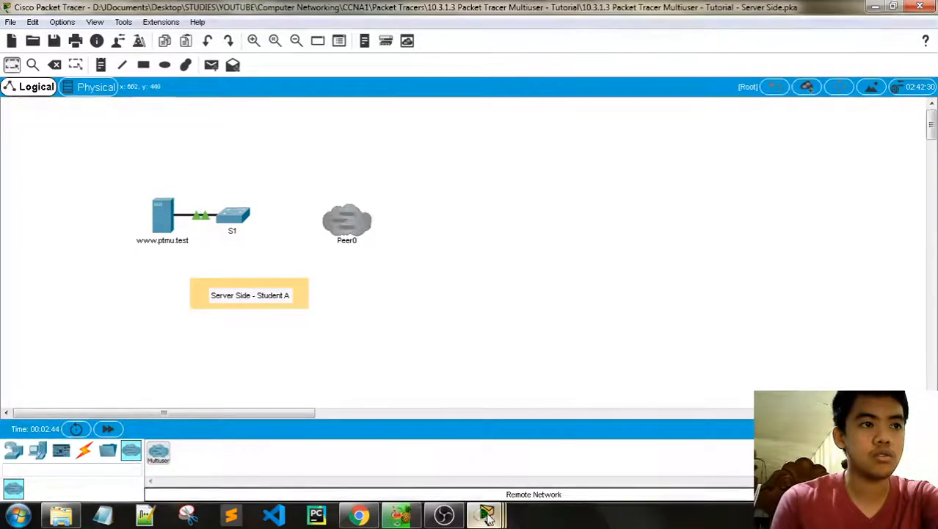
mouse_move(485, 513)
click(559, 432)
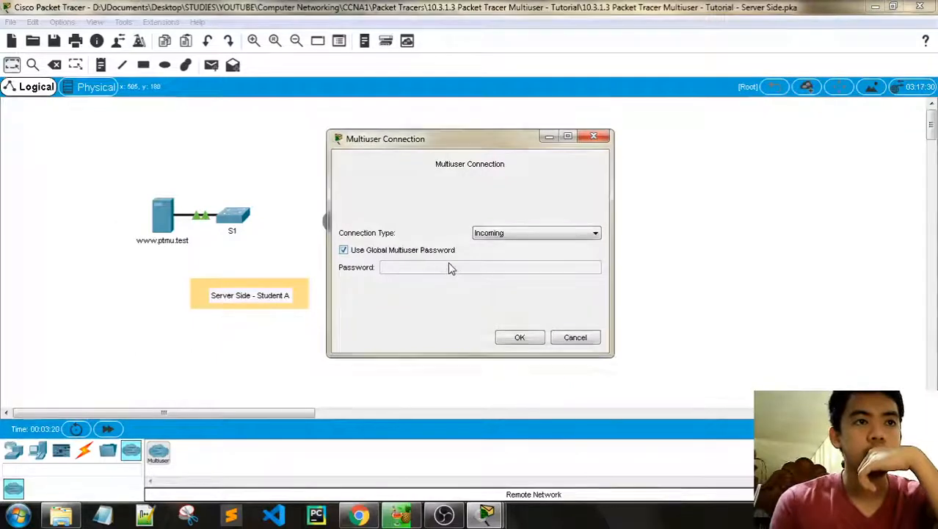
Step: Keep Peer0's connection type as Incoming and close the Multiuser Connection dialog
click(518, 234)
click(518, 243)
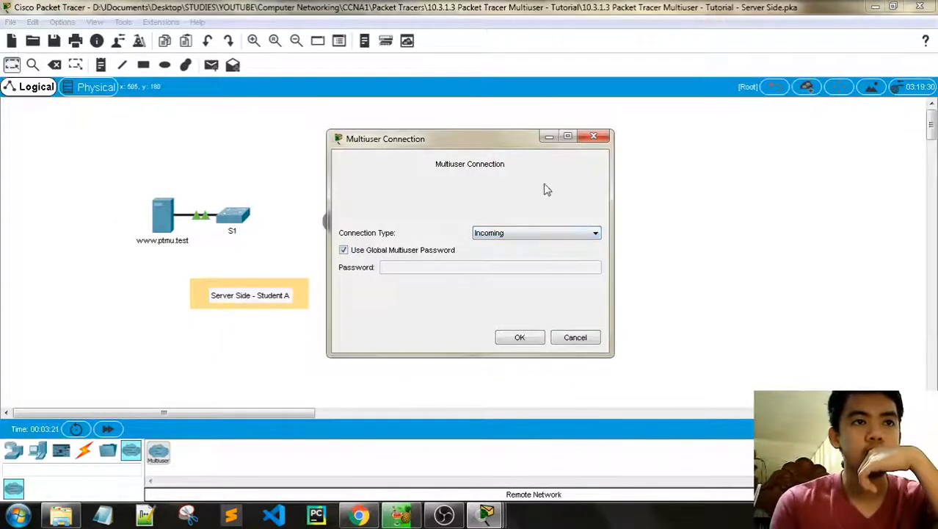
click(598, 139)
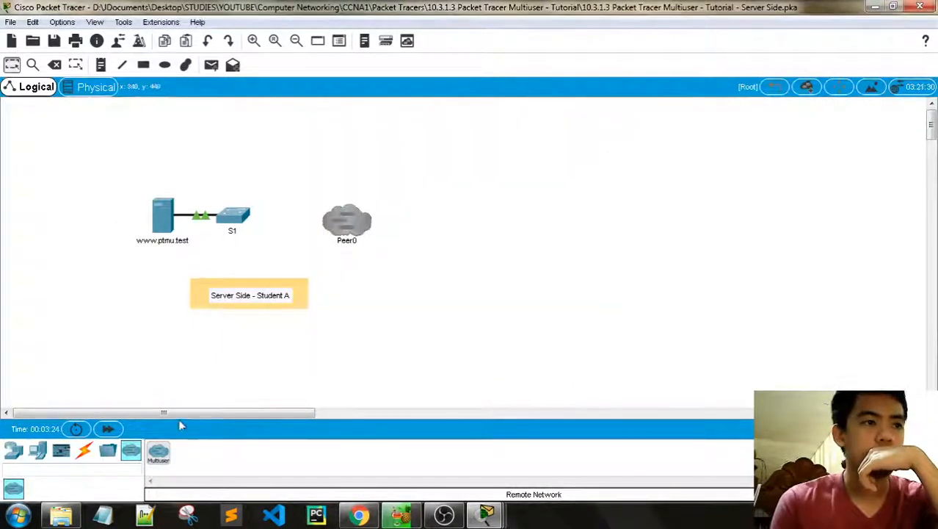
Step: Cycle through the Miscellaneous, Network Devices, End Devices, Components and Connections categories
click(116, 454)
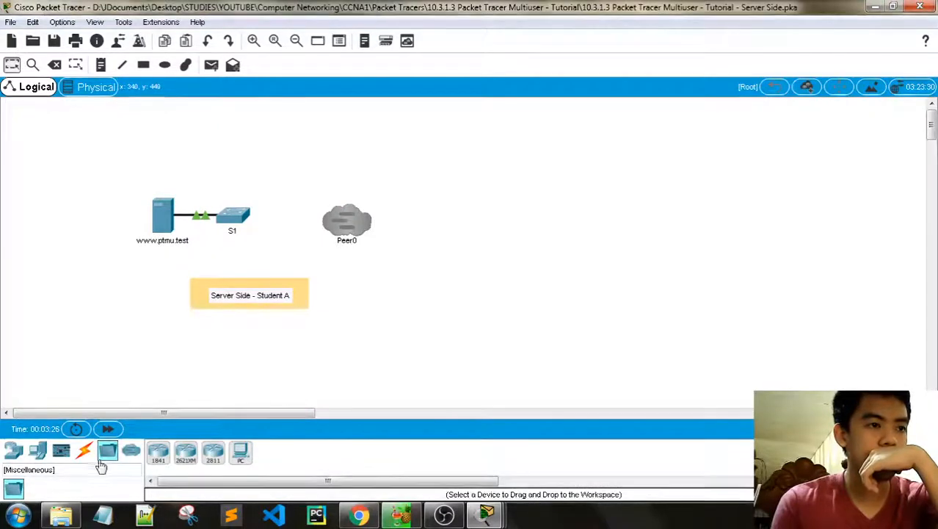
click(13, 449)
click(16, 489)
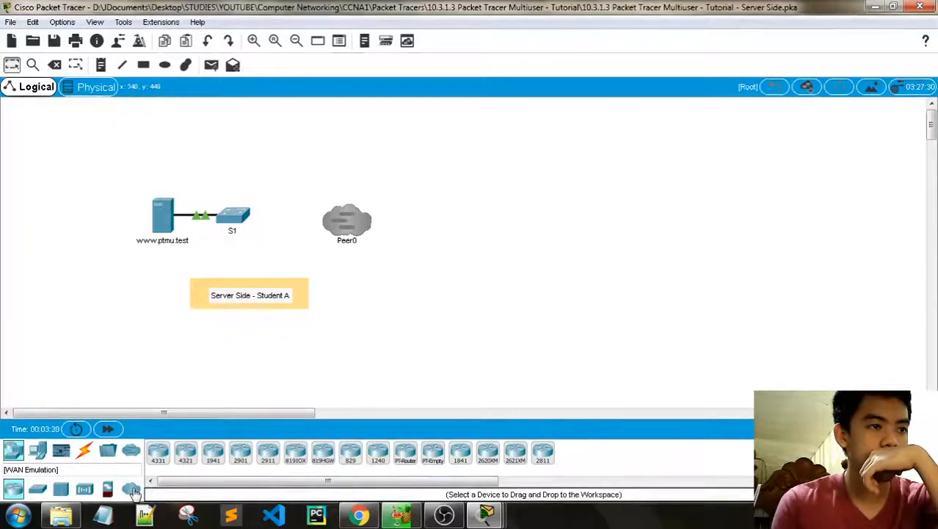
click(39, 452)
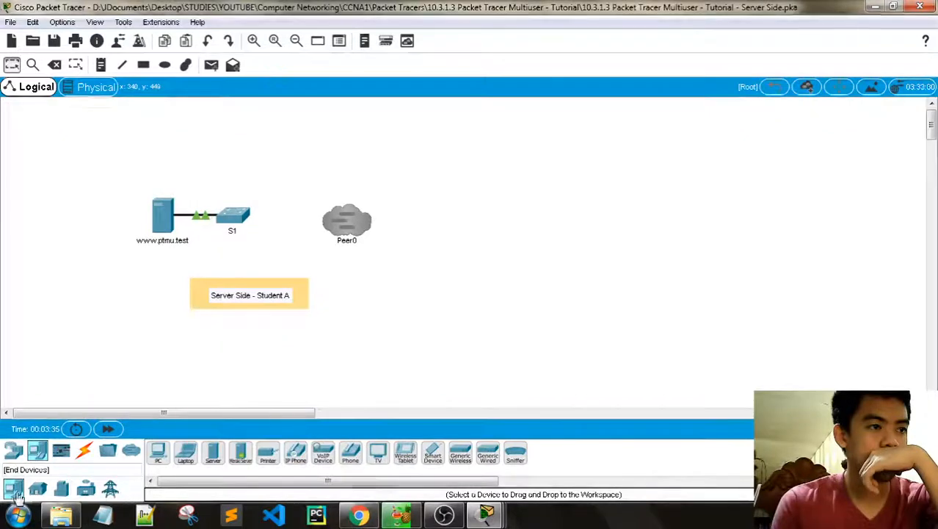
click(60, 451)
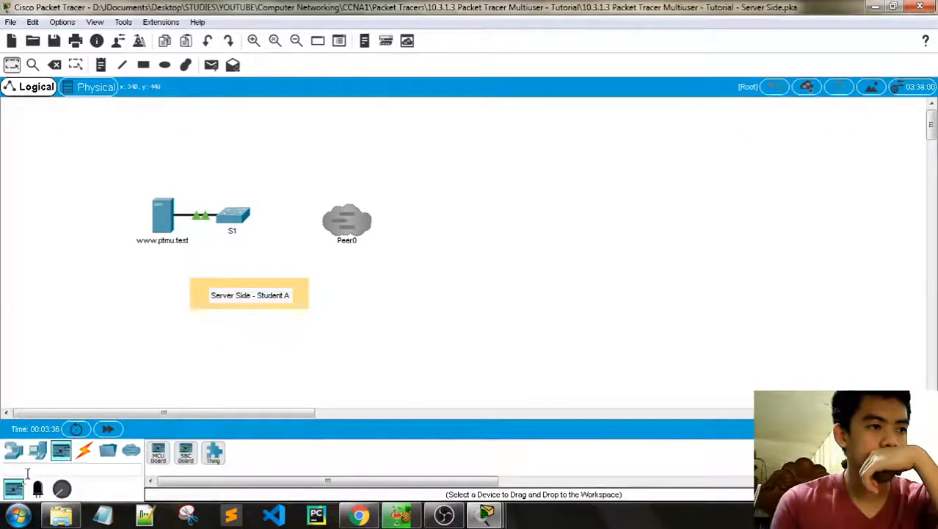
click(84, 451)
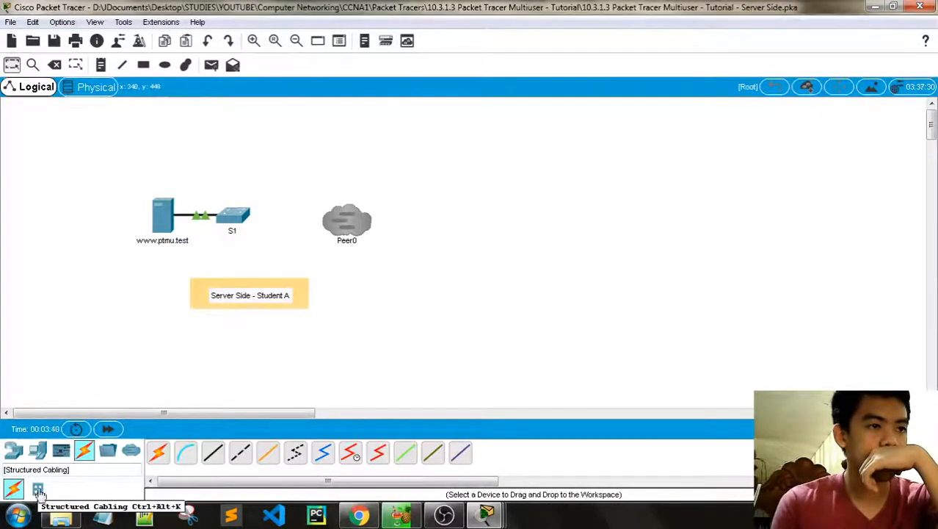
click(108, 451)
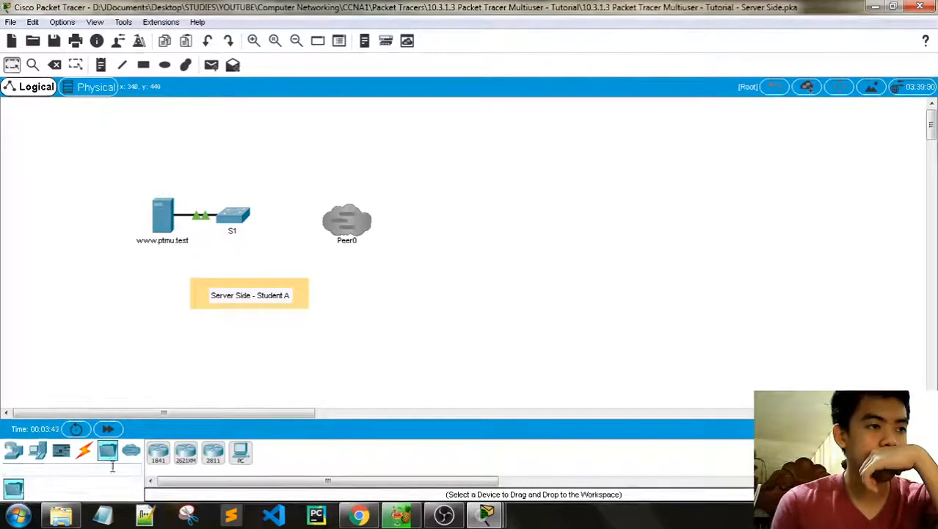
click(131, 450)
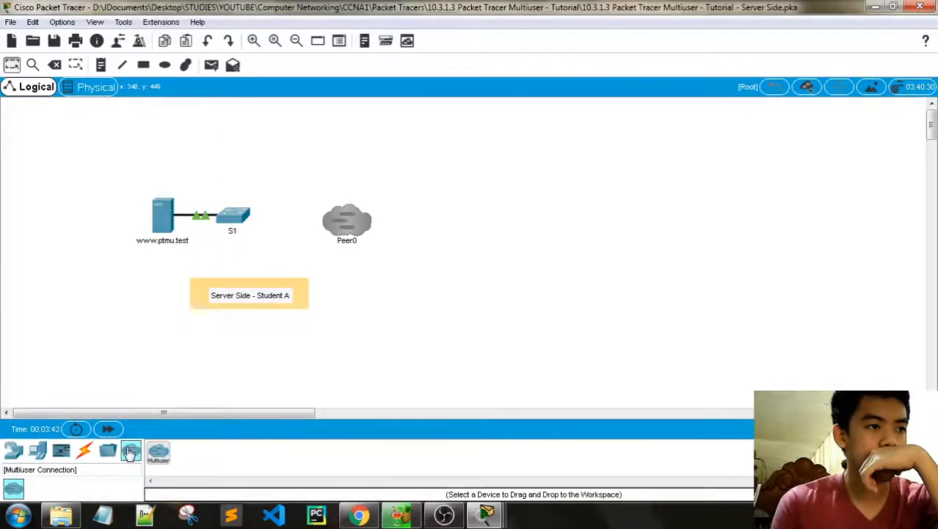
Step: Browse Network Devices subcategories: wireless, security, WAN emulation, hubs, switches and routers
click(9, 455)
click(84, 488)
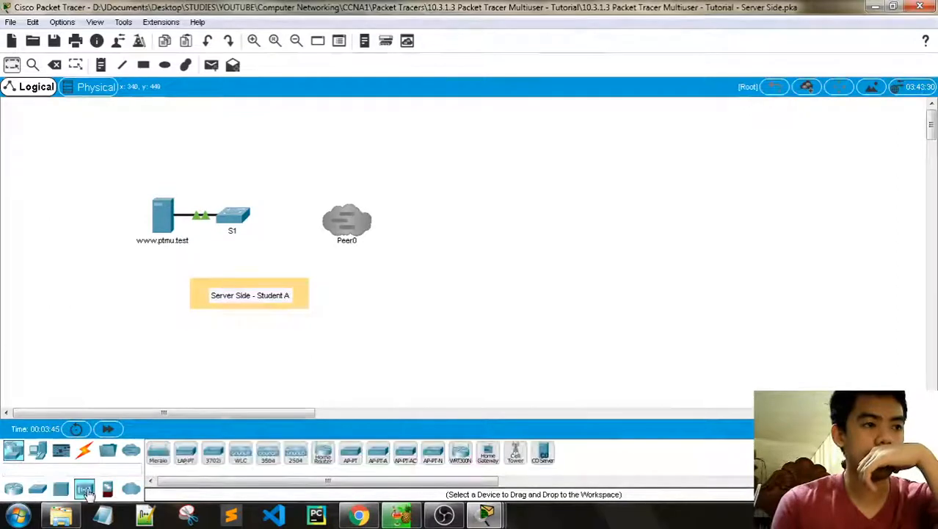
click(108, 489)
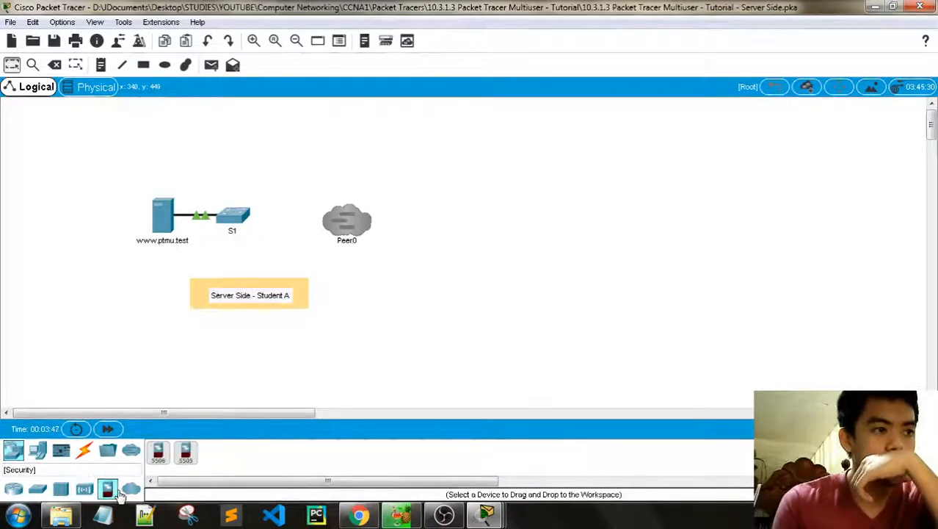
click(129, 490)
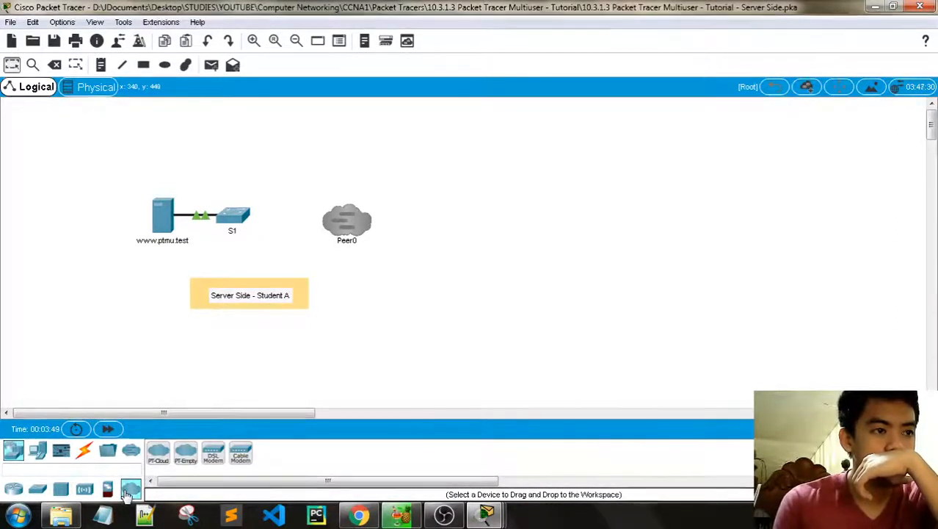
click(108, 489)
click(83, 488)
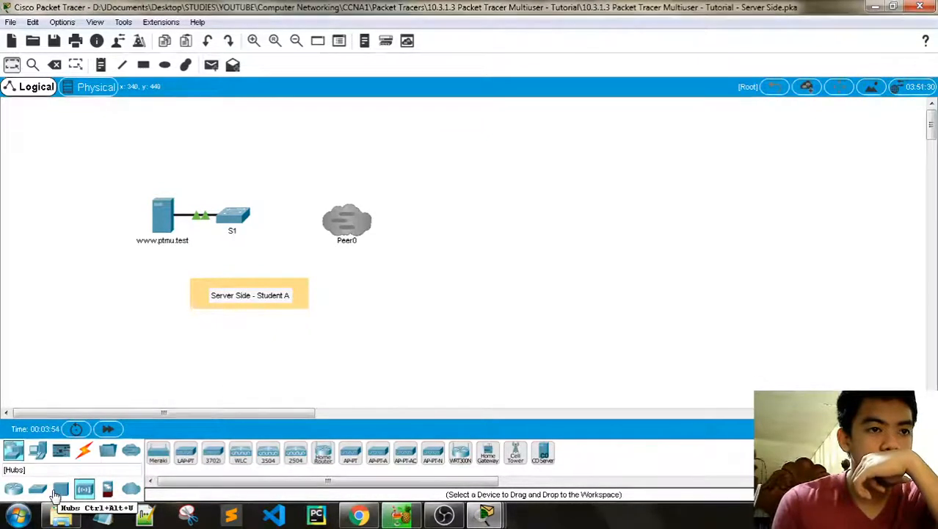
click(59, 490)
click(38, 490)
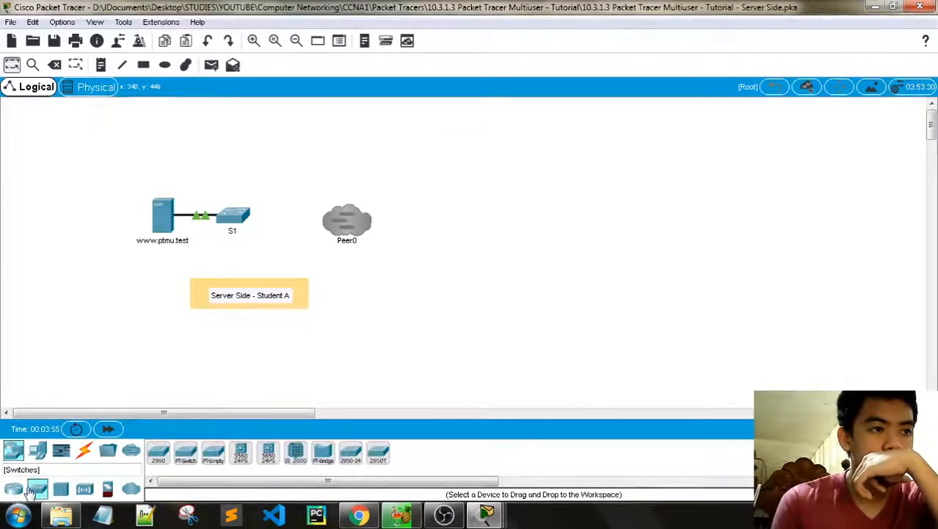
click(22, 489)
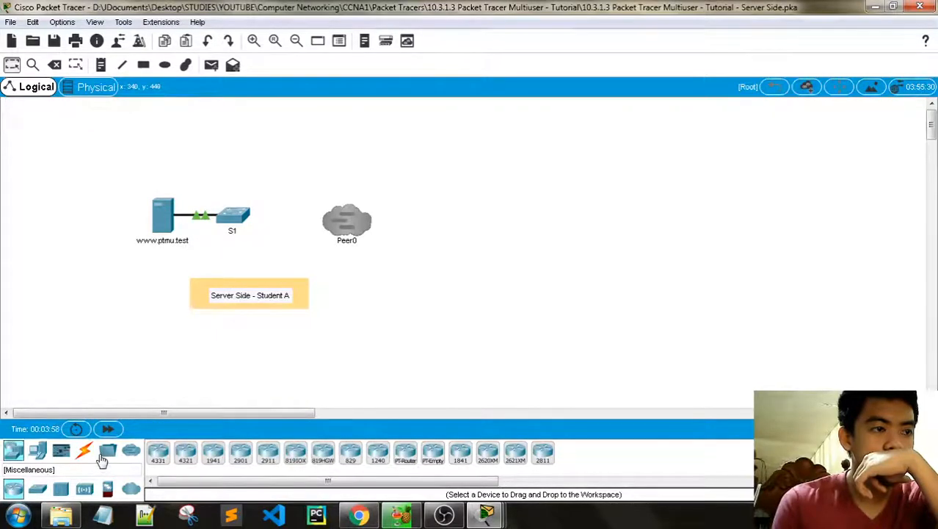
Step: Browse Components sensors and End Devices home, smart city, industrial and power grid lists, ending on Multiuser Connection
click(104, 456)
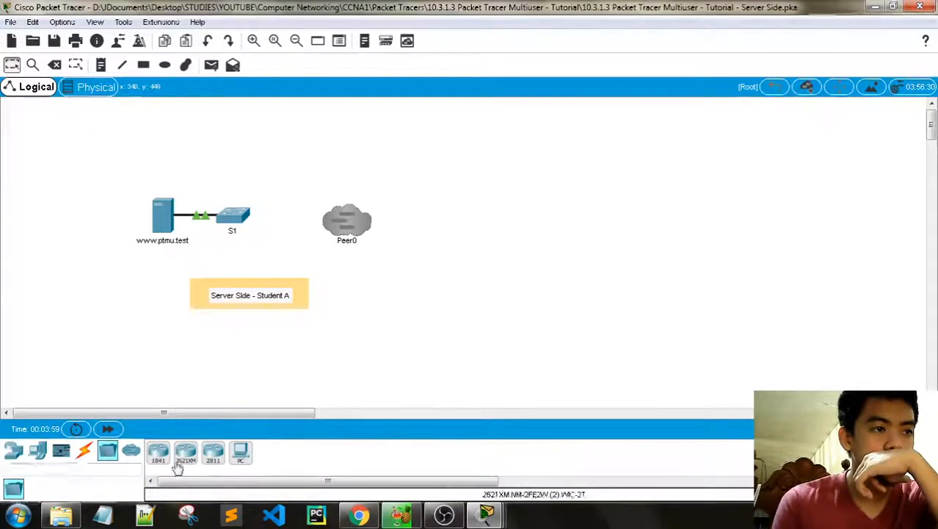
click(61, 451)
click(38, 489)
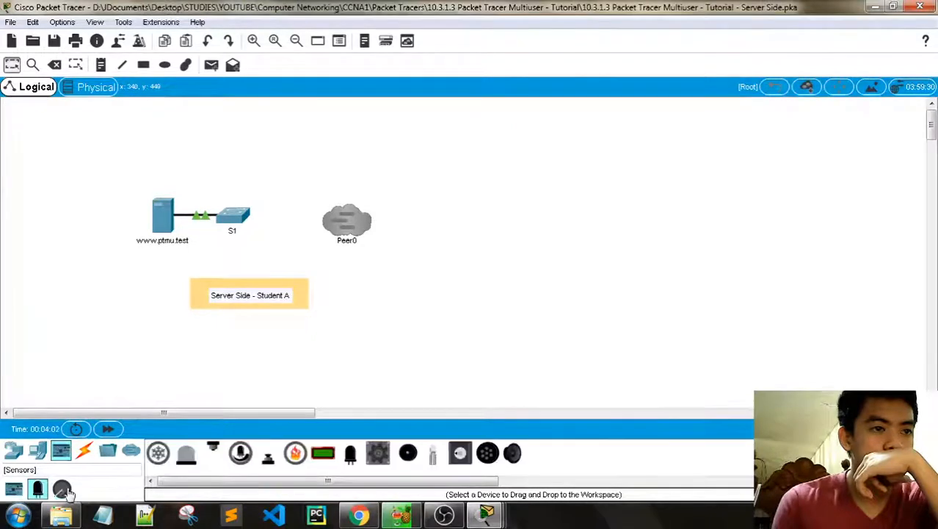
click(62, 489)
click(39, 452)
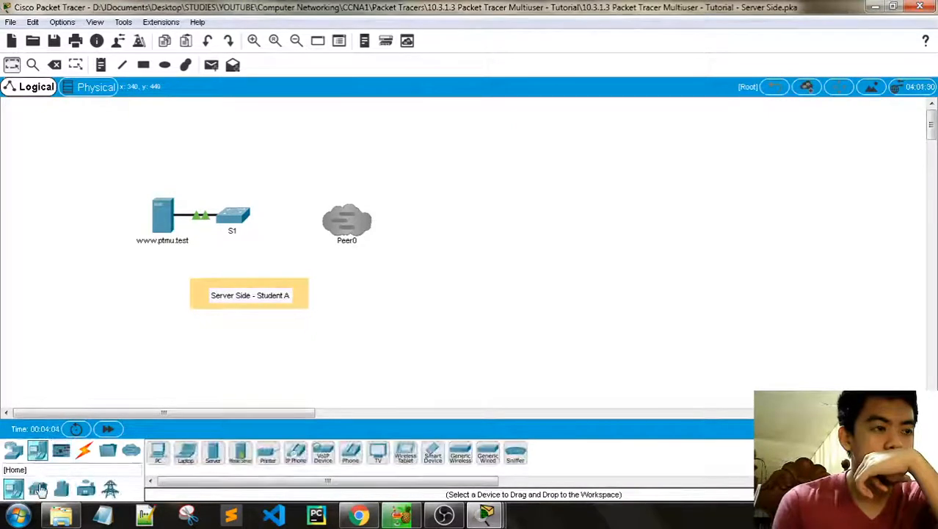
click(39, 489)
click(63, 489)
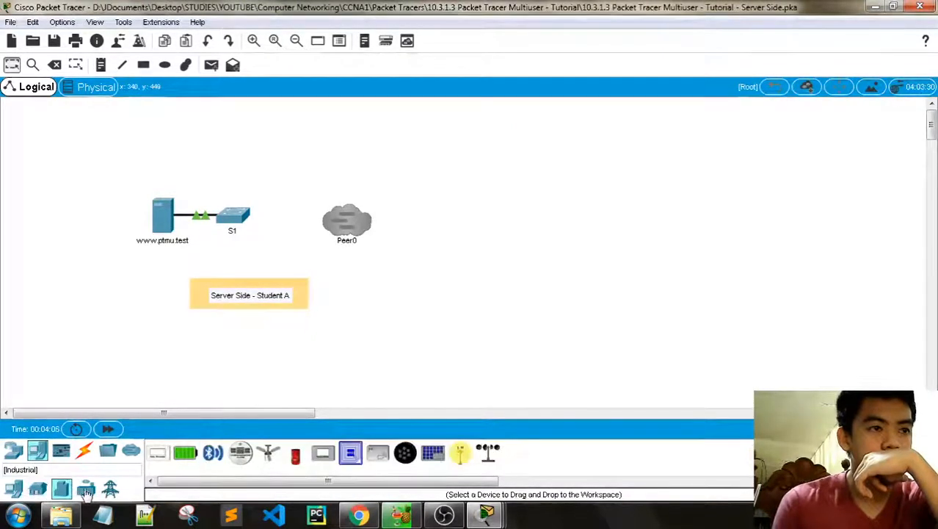
click(86, 489)
click(110, 489)
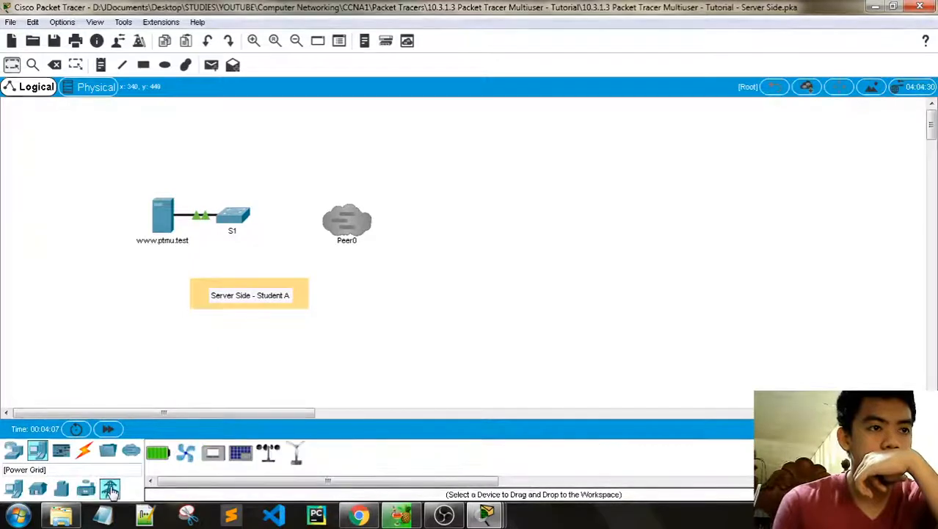
click(130, 452)
Step: Delete the Peer0 cloud from the topology with the Delete tool and confirm Yes
mouse_move(486, 513)
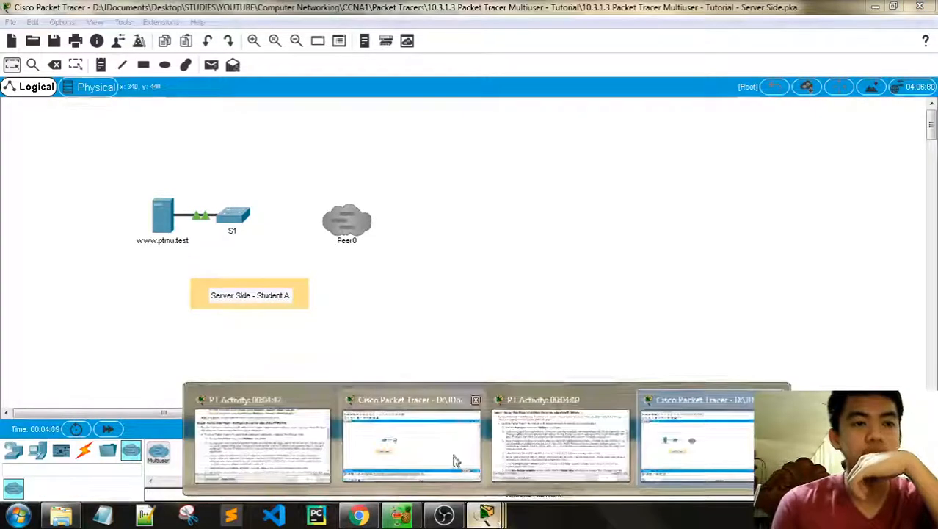
click(454, 461)
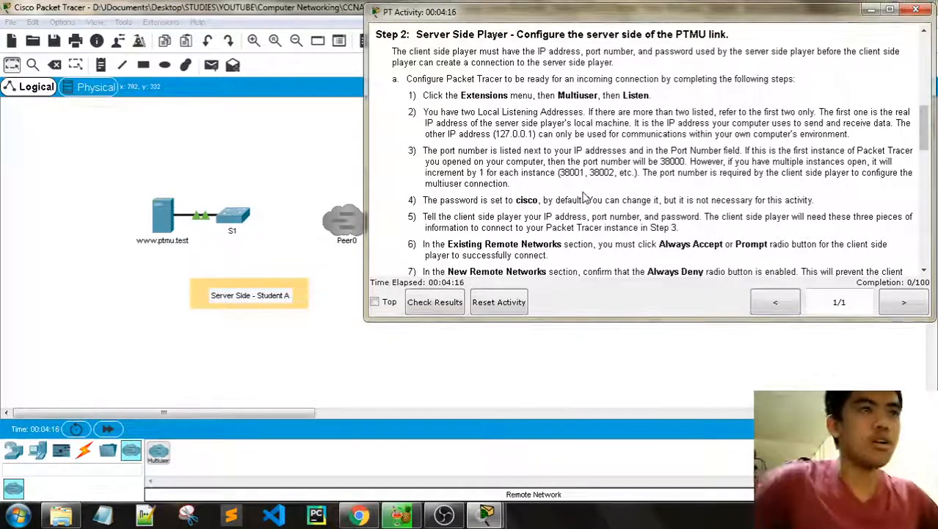
click(176, 22)
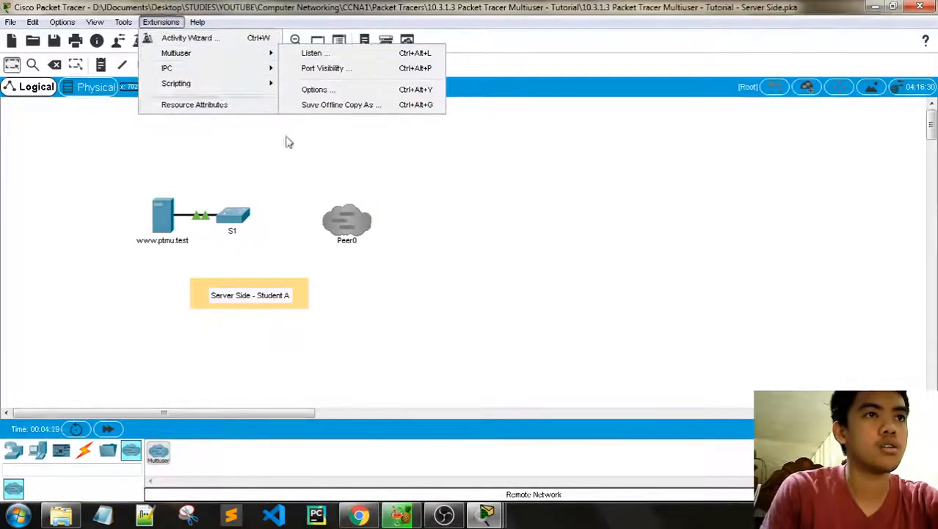
click(346, 220)
click(594, 137)
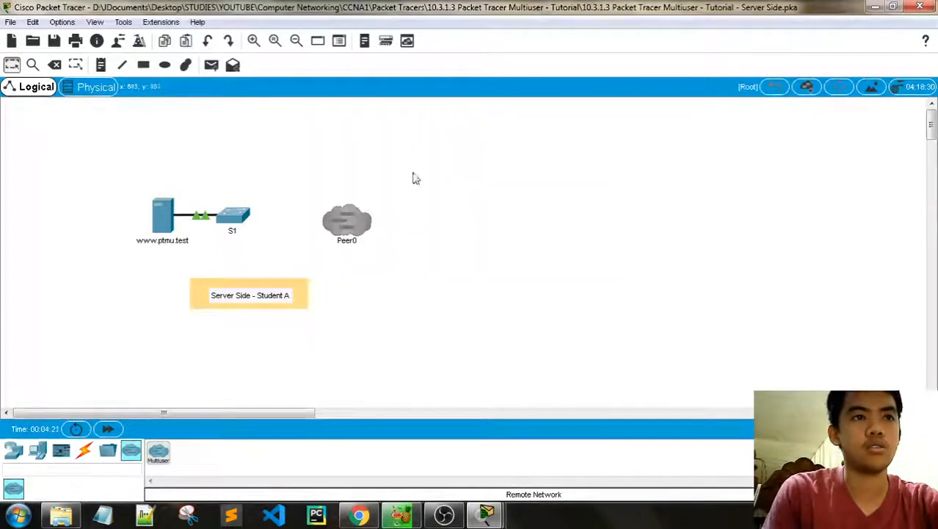
drag(317, 200, 365, 188)
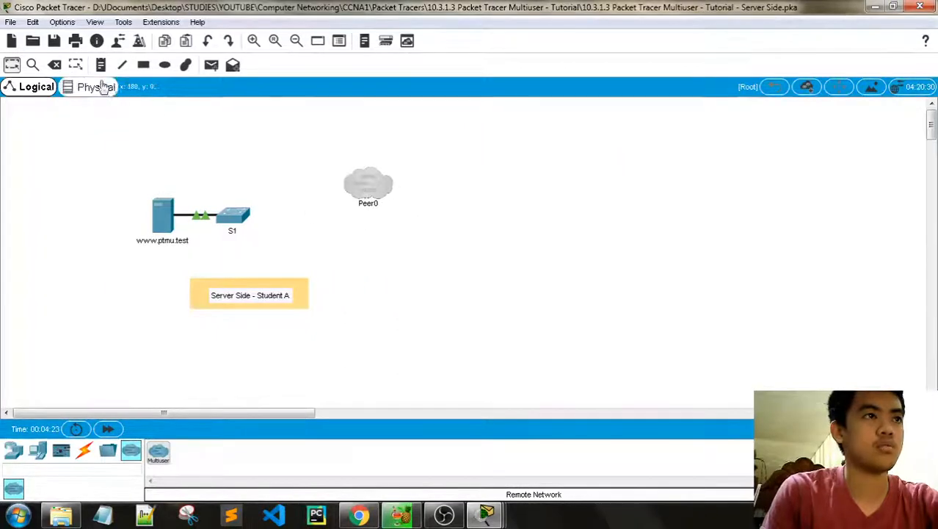
click(54, 65)
click(427, 276)
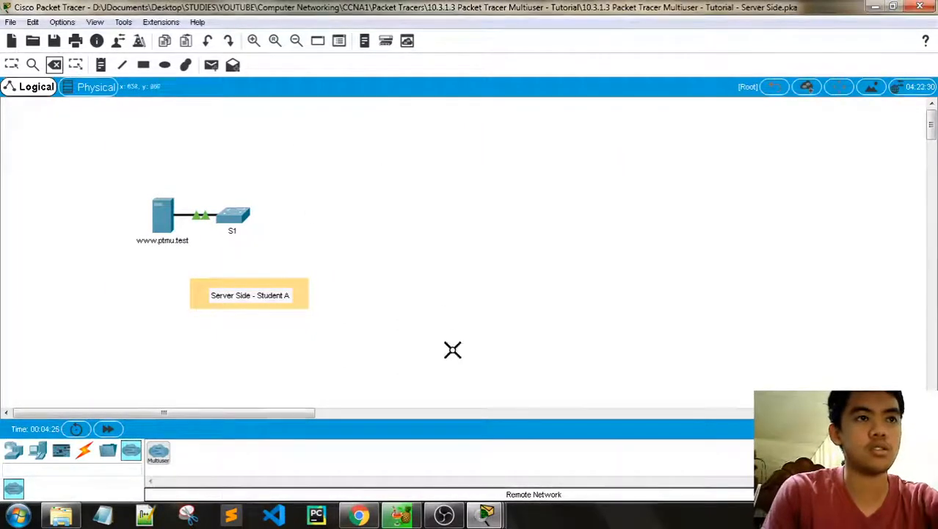
mouse_move(486, 514)
click(12, 65)
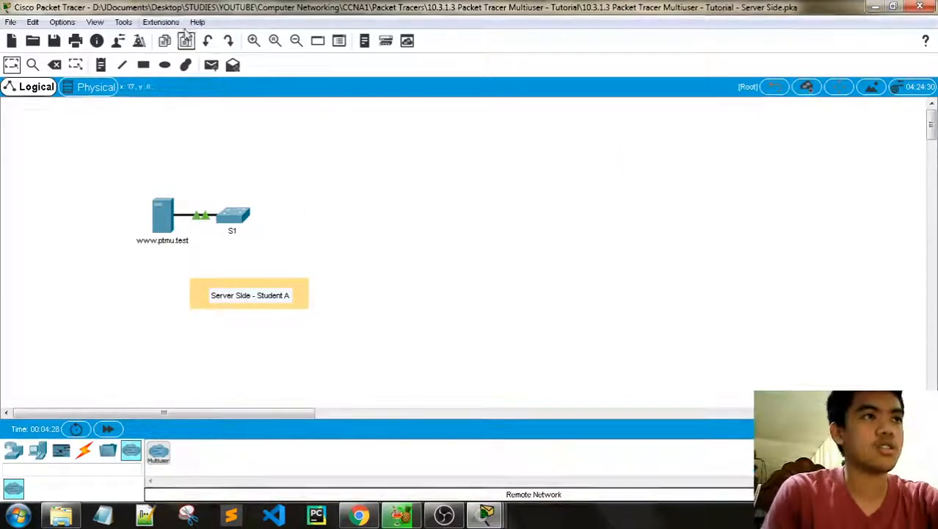
Step: Open the Extensions > Multiuser > Listen settings
click(543, 447)
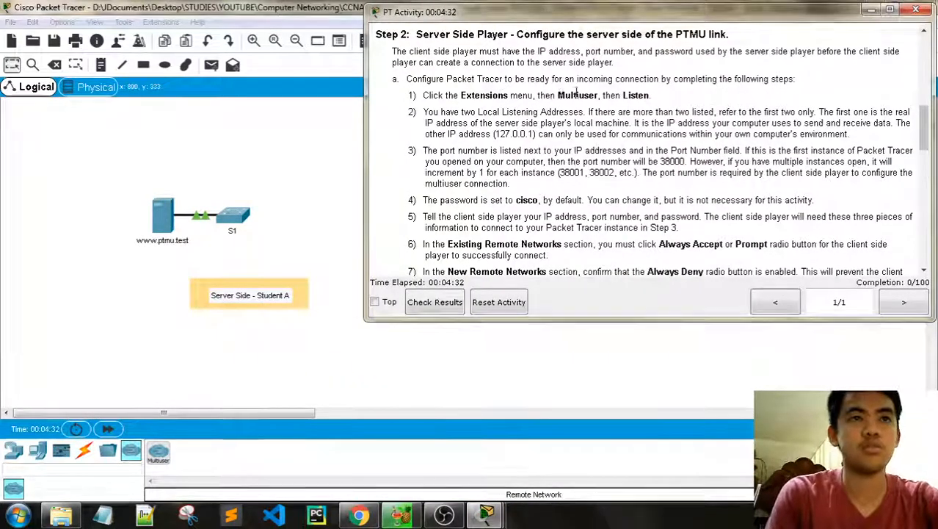
click(198, 16)
click(171, 25)
mouse_move(177, 58)
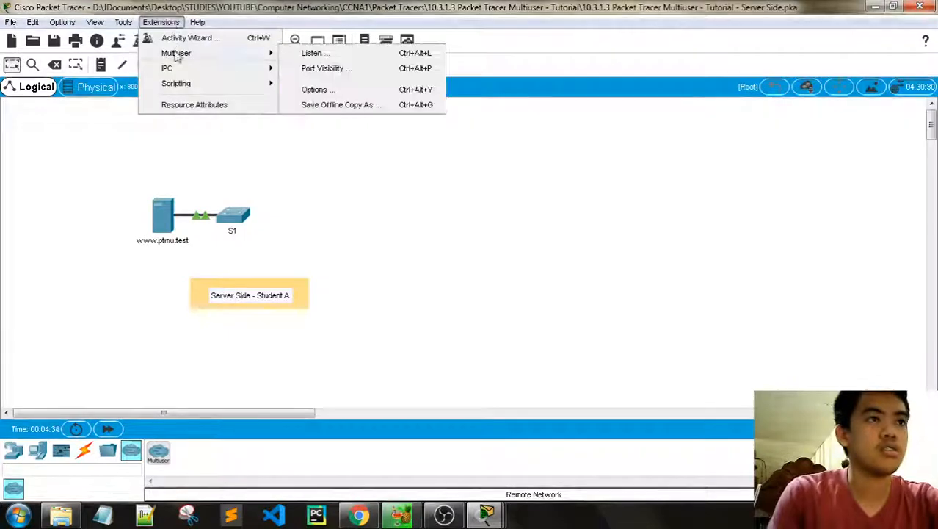
click(323, 57)
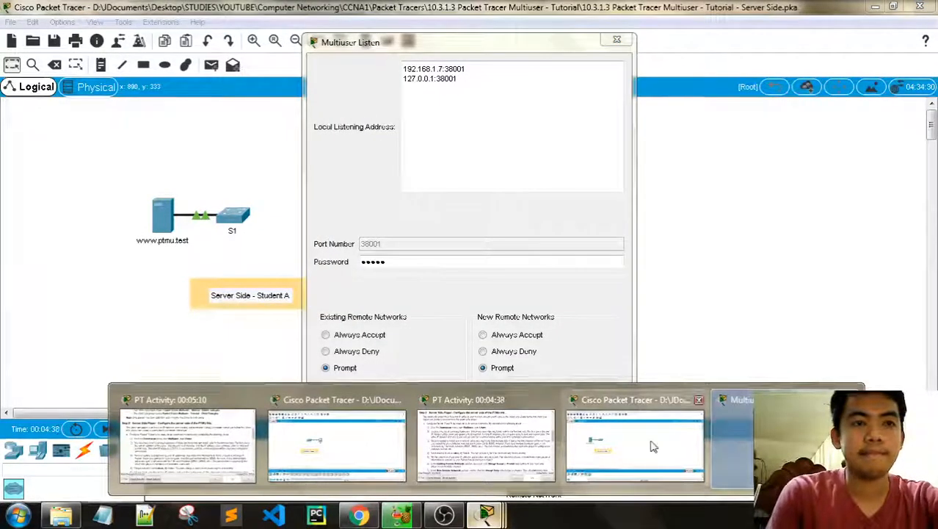
Step: Drag the Multiuser Listen dialog left so the PT Activity instructions show beside it
click(486, 514)
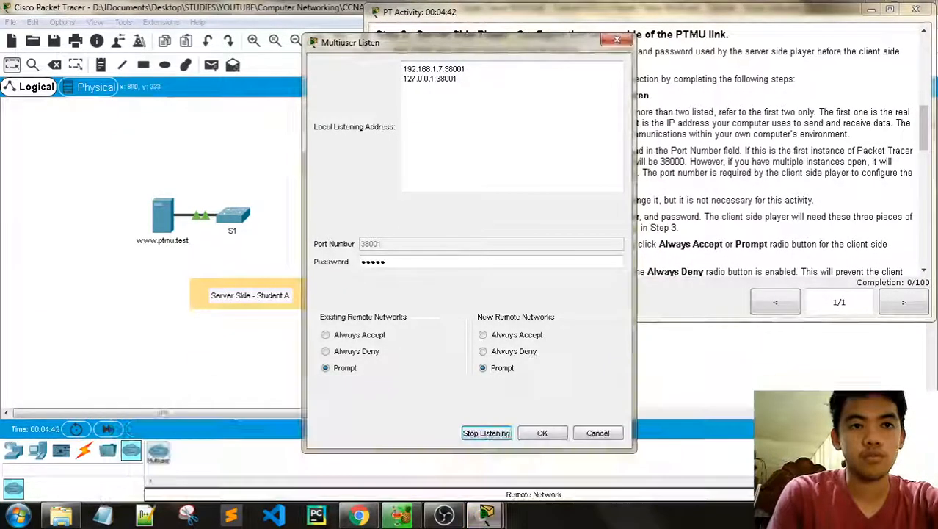
drag(335, 44, 83, 25)
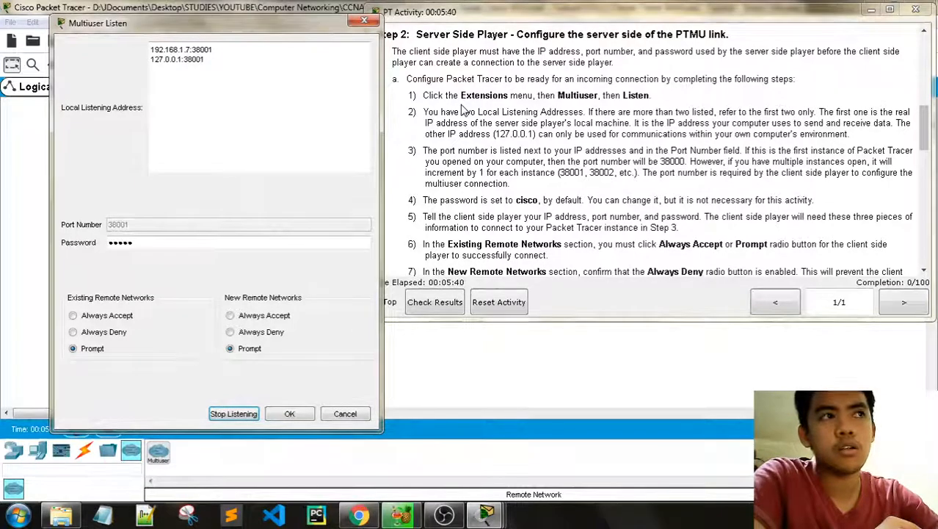
mouse_move(473, 521)
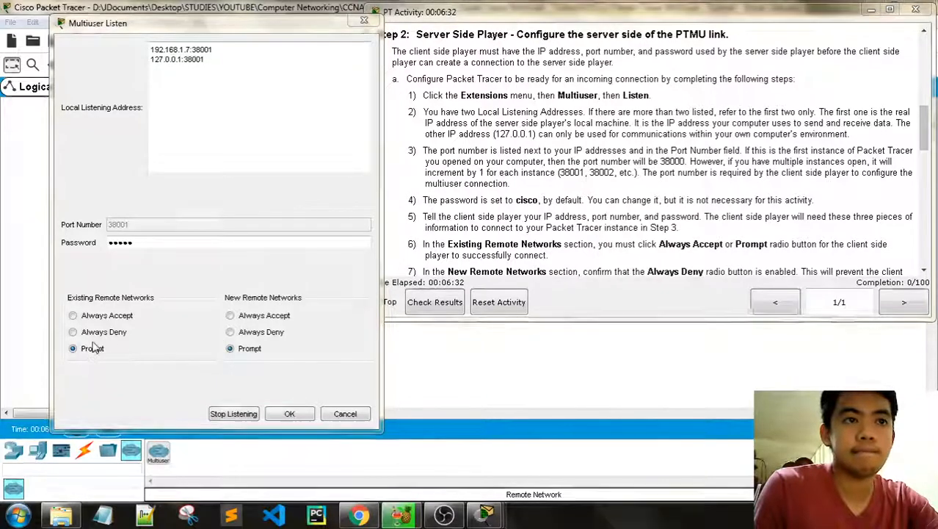
Step: Set Always Accept for existing remote networks and Always Deny for new ones, then apply with OK
click(92, 315)
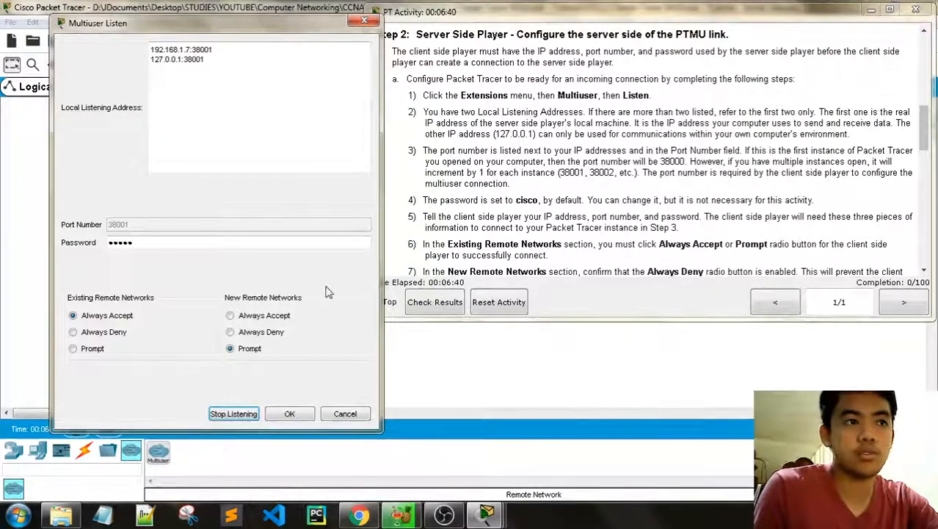
click(241, 334)
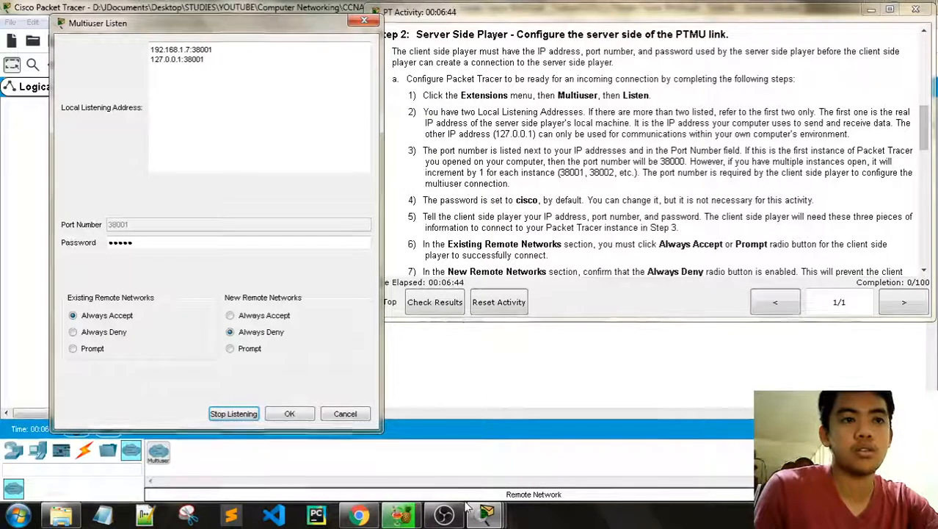
click(486, 512)
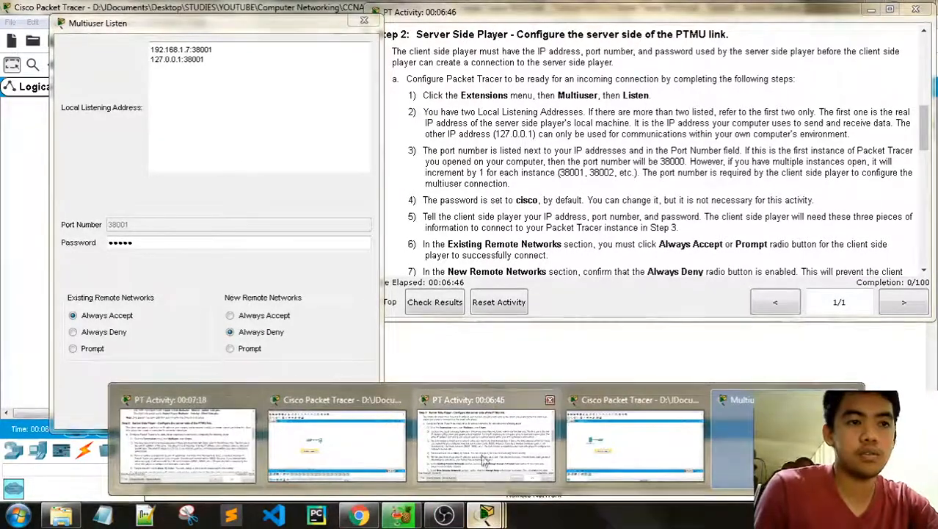
click(209, 444)
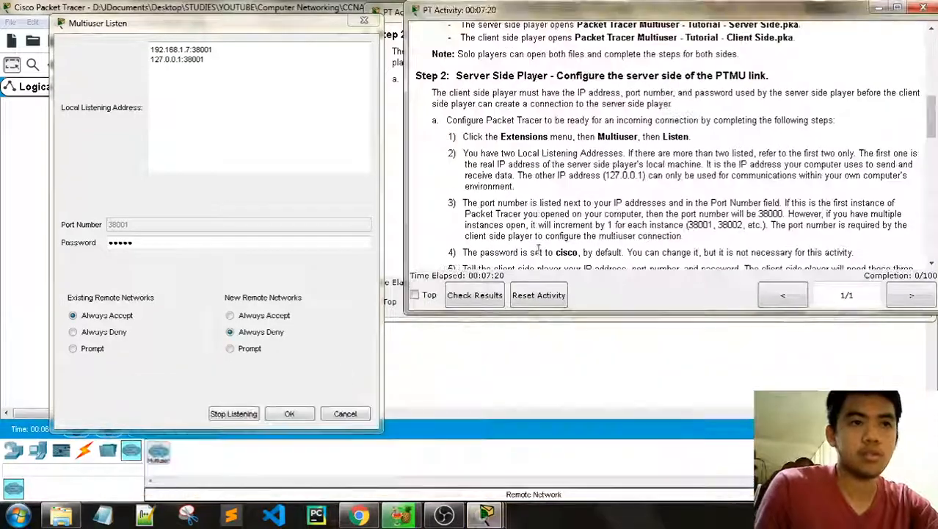
scroll(660, 165, down, 4)
scroll(662, 180, up, 1)
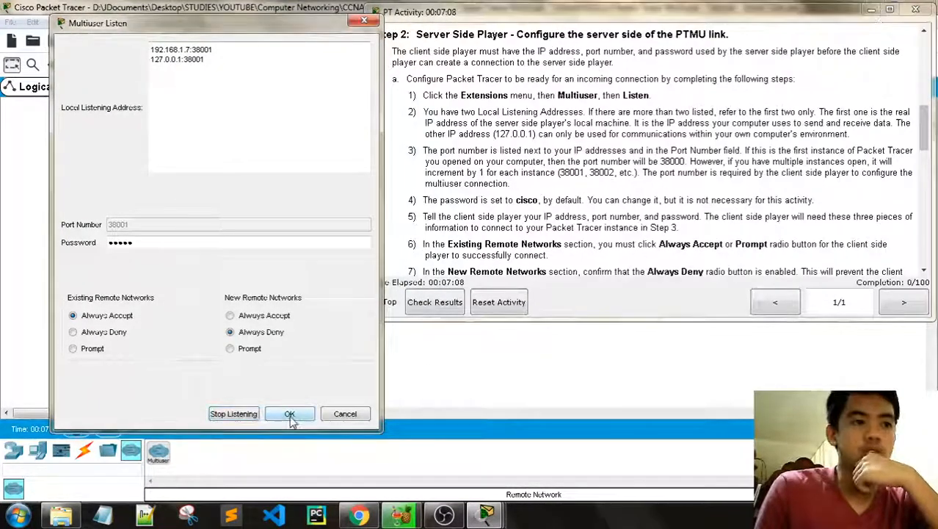
click(290, 414)
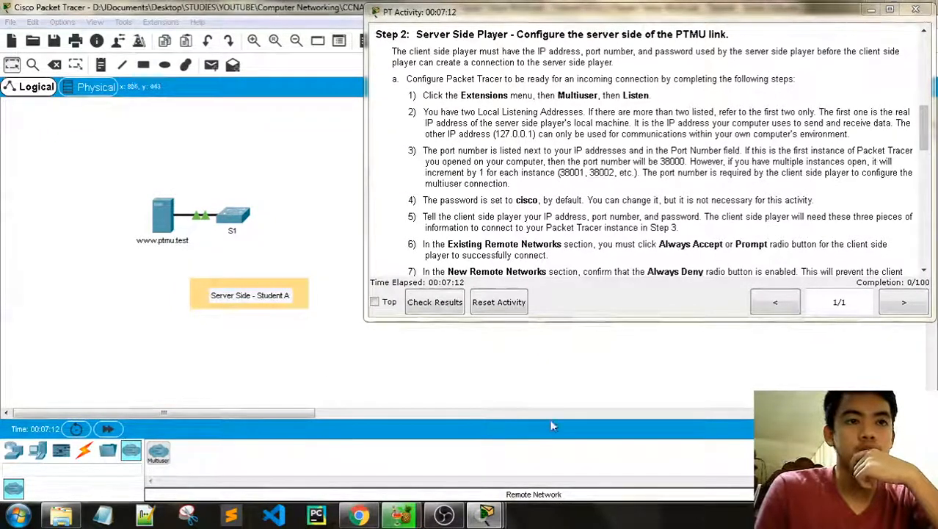
Step: Place a new multiuser Remote Network cloud, Peer1, to the right of S1
scroll(615, 171, down, 3)
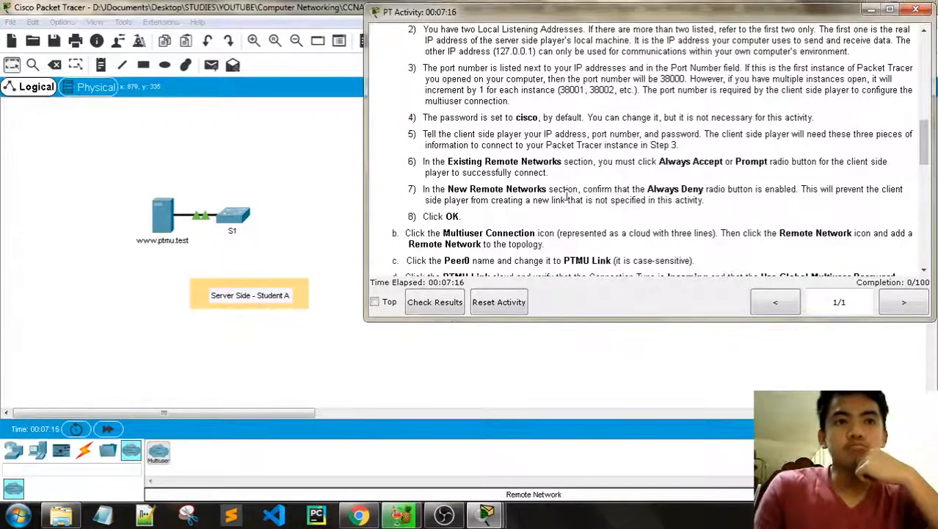
scroll(566, 195, down, 3)
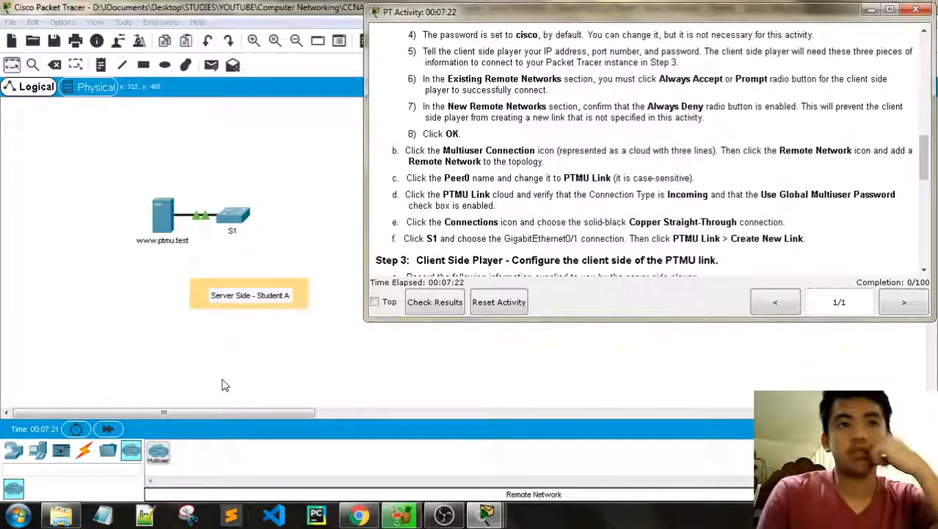
click(163, 465)
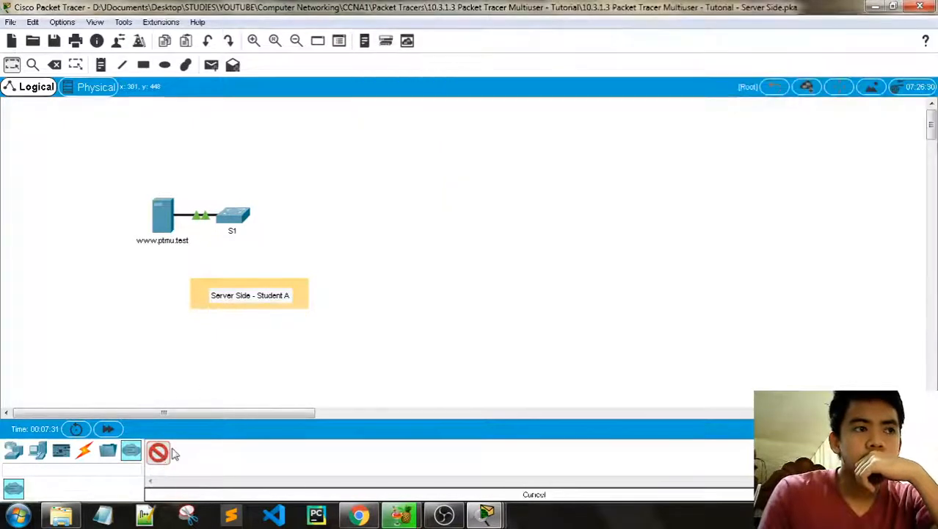
click(158, 453)
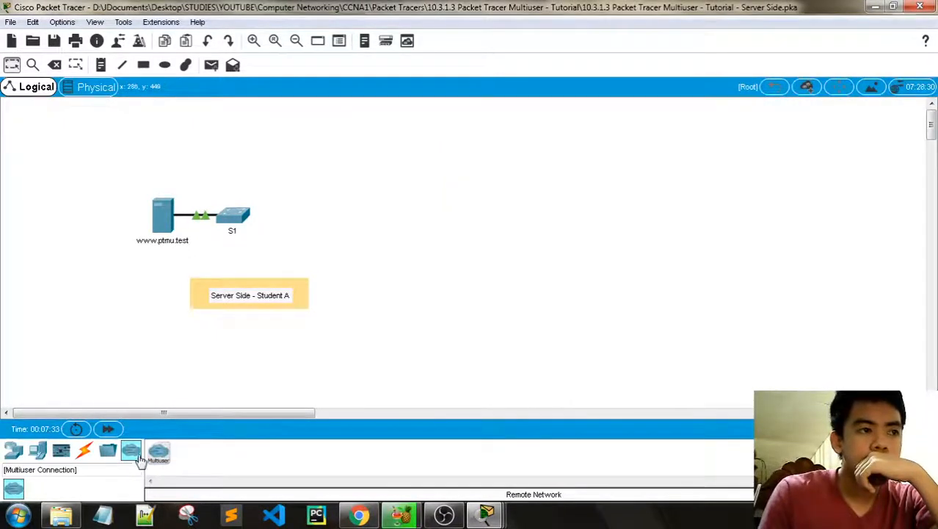
click(160, 453)
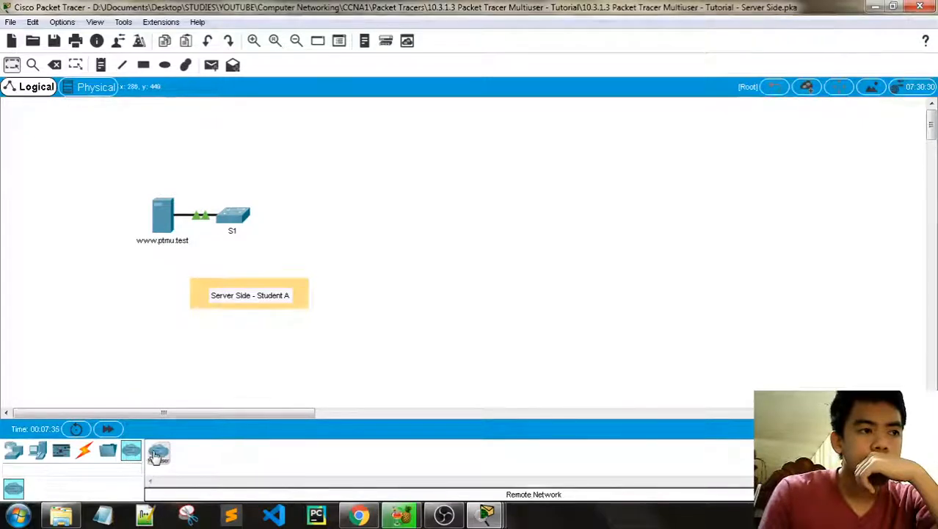
click(402, 218)
drag(403, 224, 367, 228)
Step: Check the instructions, then open Peer1's Multiuser Connection settings to confirm Incoming
click(107, 450)
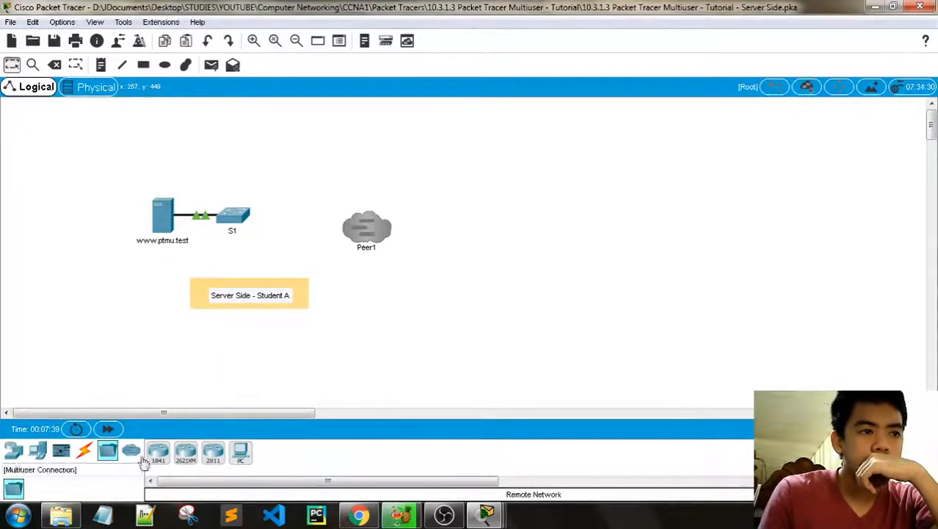
click(85, 450)
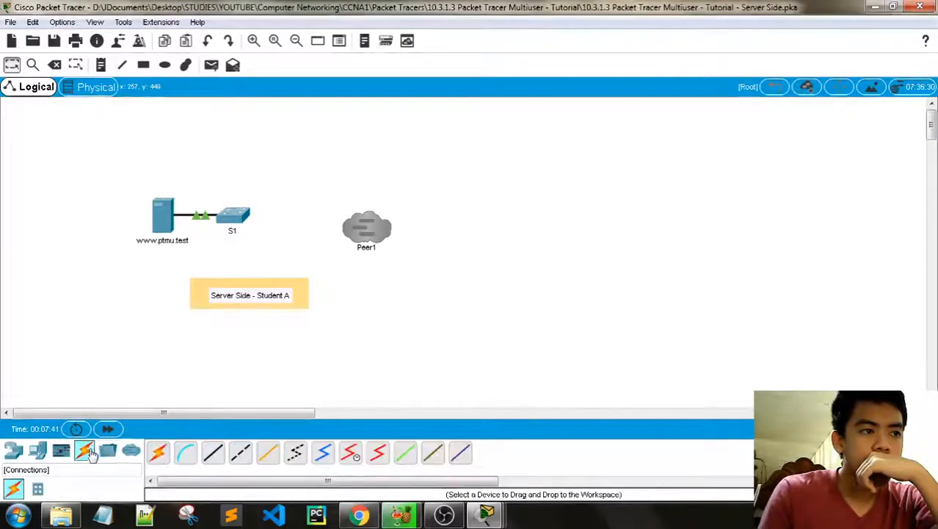
click(37, 488)
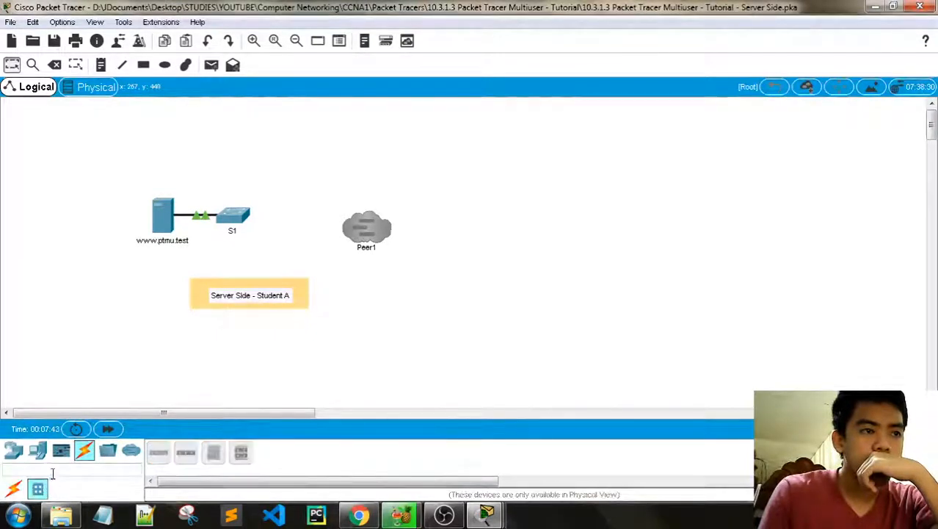
click(62, 450)
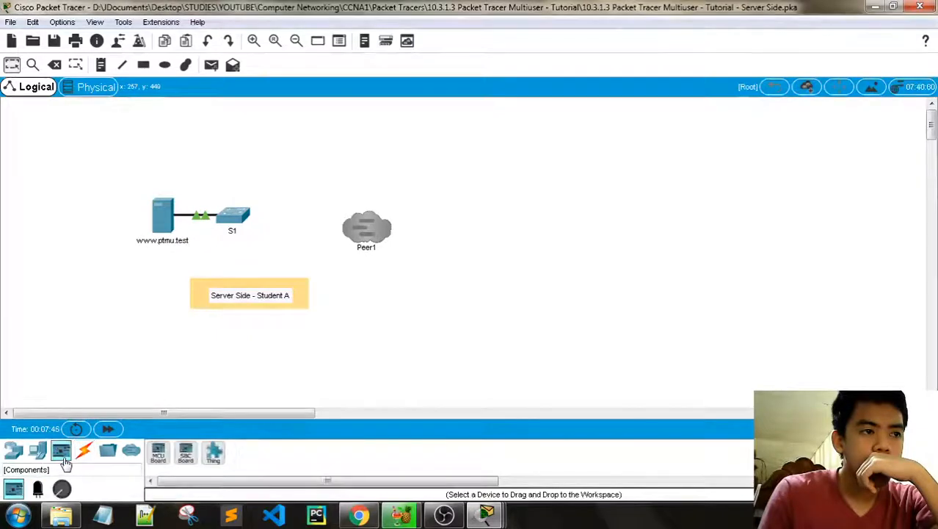
mouse_move(487, 514)
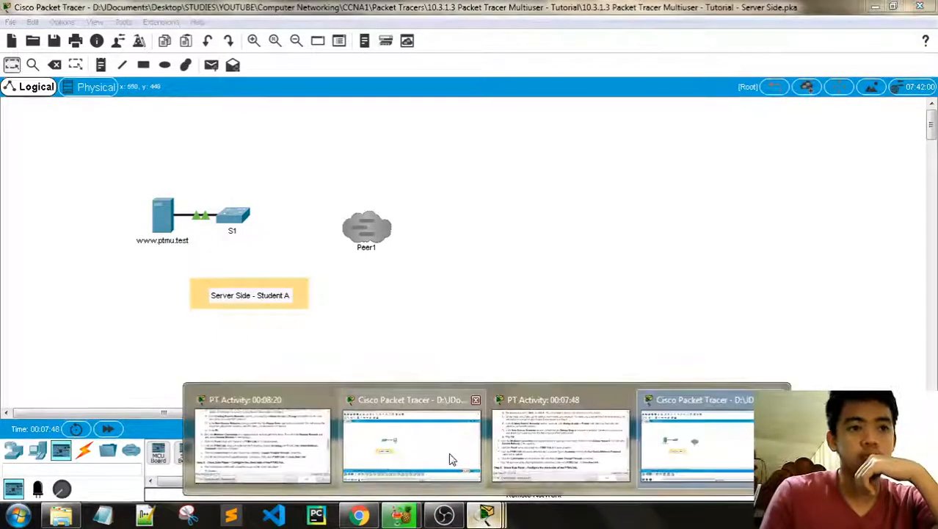
click(498, 424)
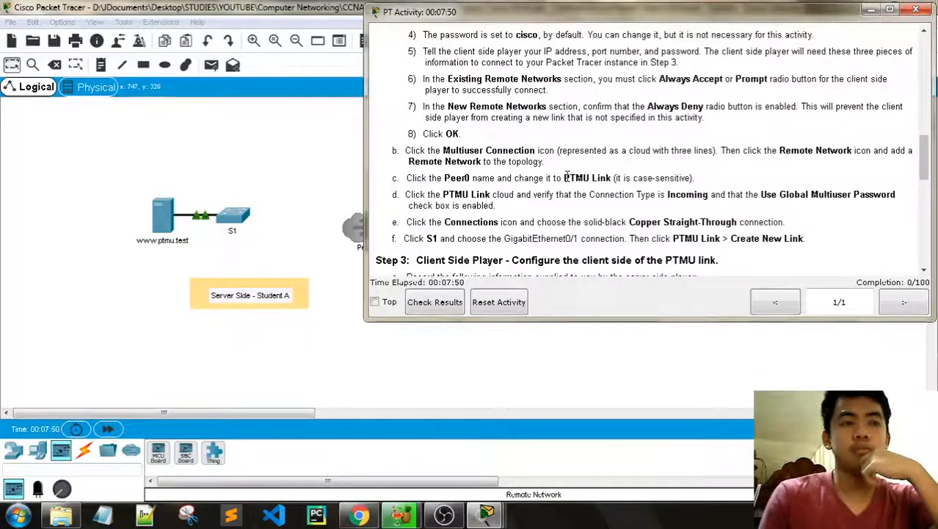
scroll(566, 175, down, 1)
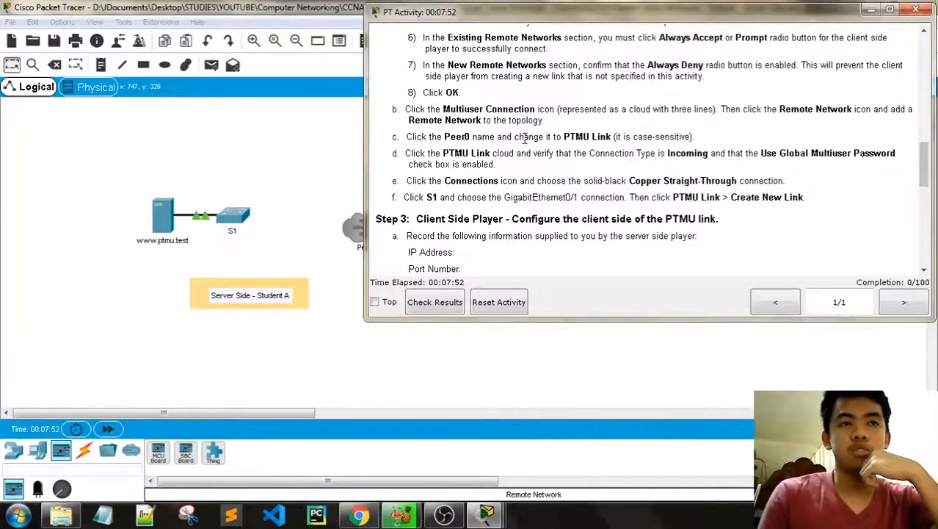
click(339, 351)
click(369, 243)
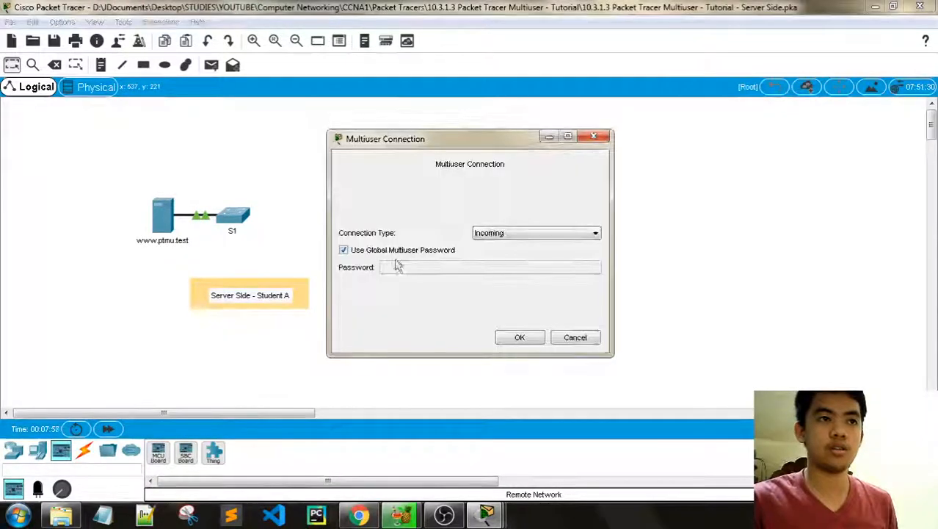
Step: Recheck Peer1's connection settings several times, confirming it stays Incoming
click(601, 139)
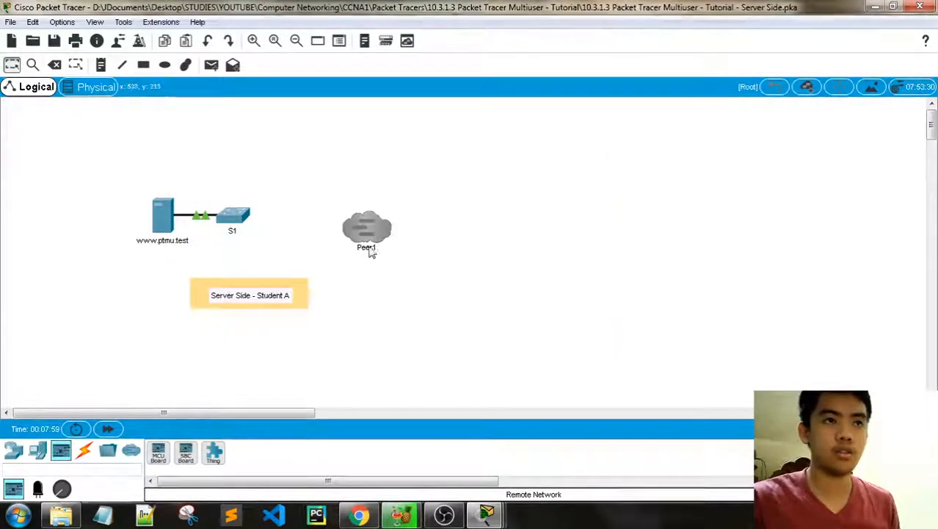
click(369, 252)
click(593, 137)
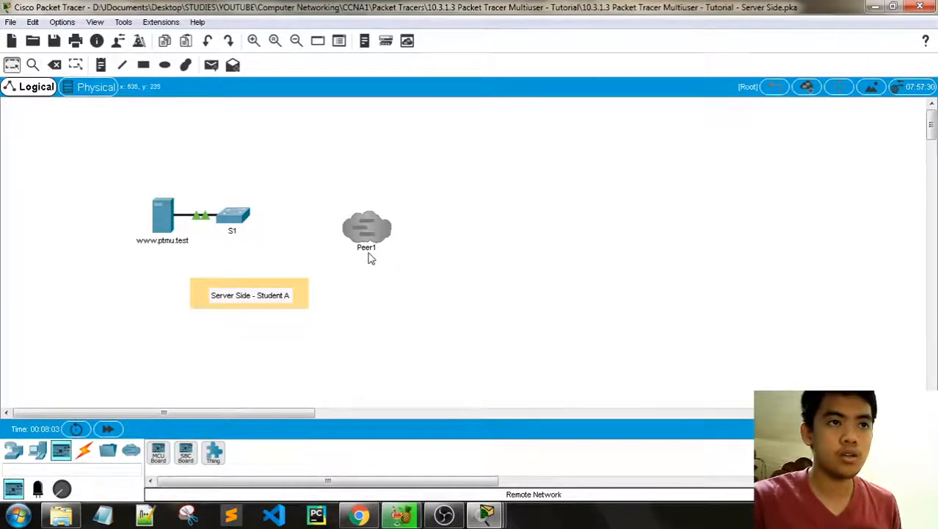
click(370, 253)
click(593, 137)
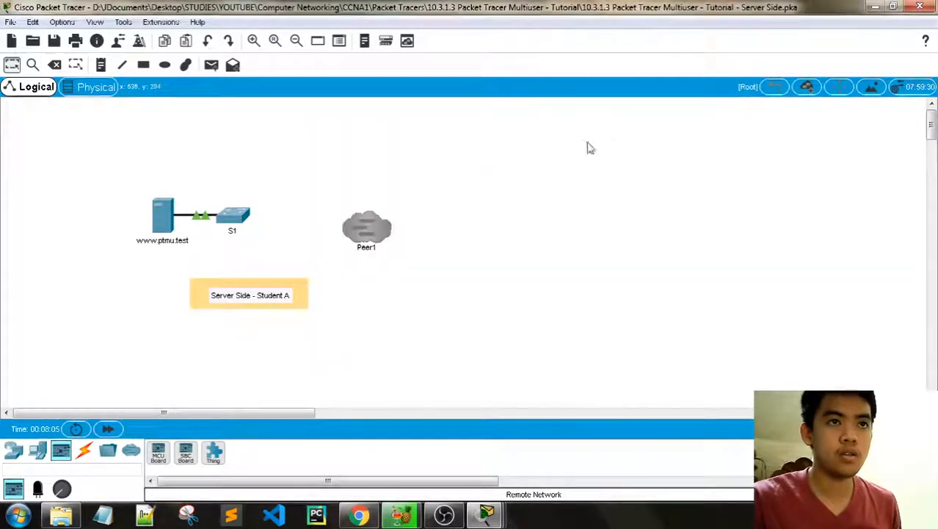
click(373, 250)
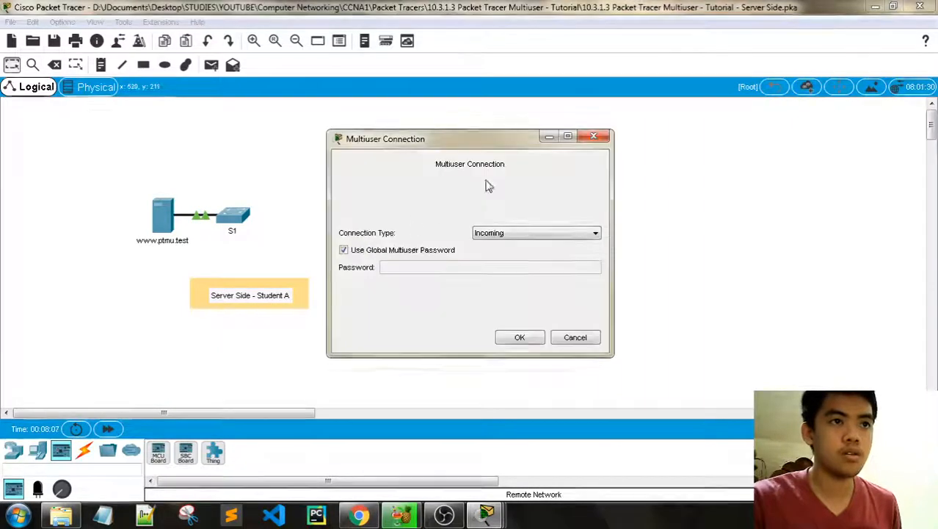
click(600, 139)
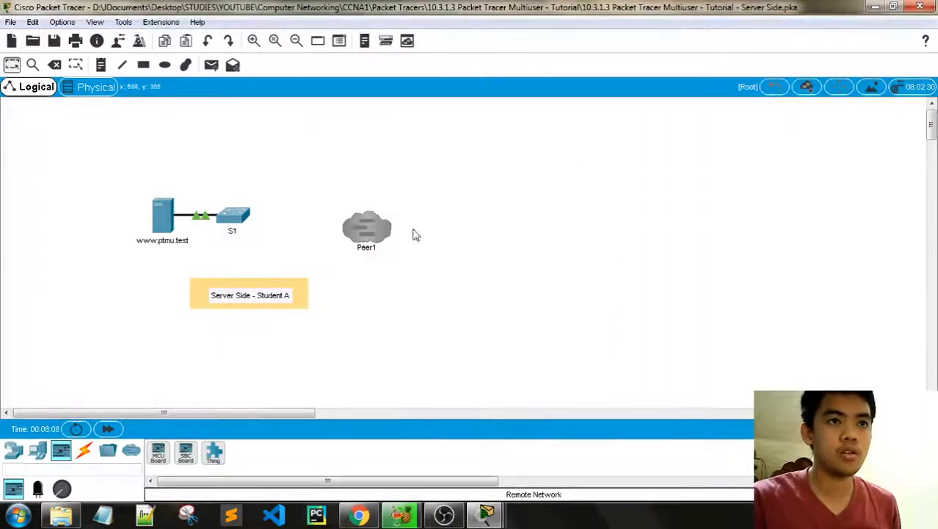
click(378, 253)
click(602, 139)
Step: Minimize the PT Activity window and bring up Peer1's Multiuser Connection settings
mouse_move(487, 514)
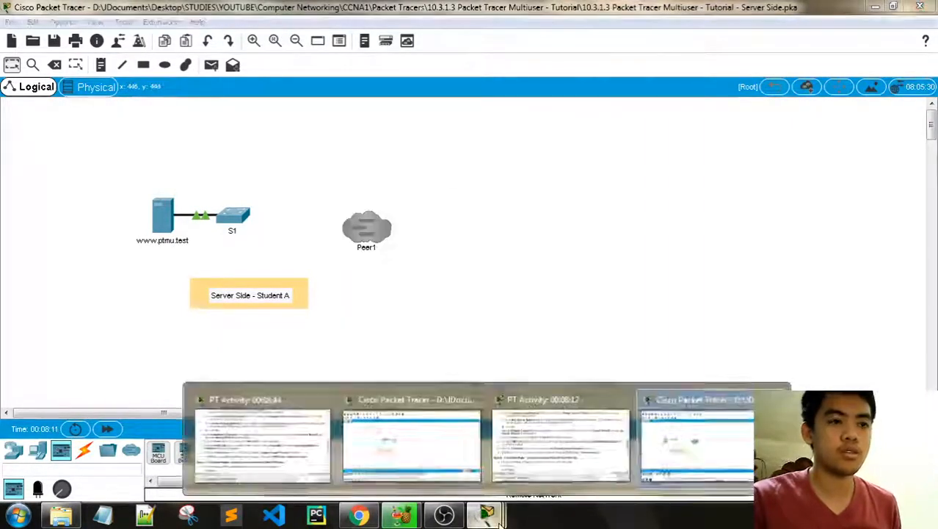
click(537, 415)
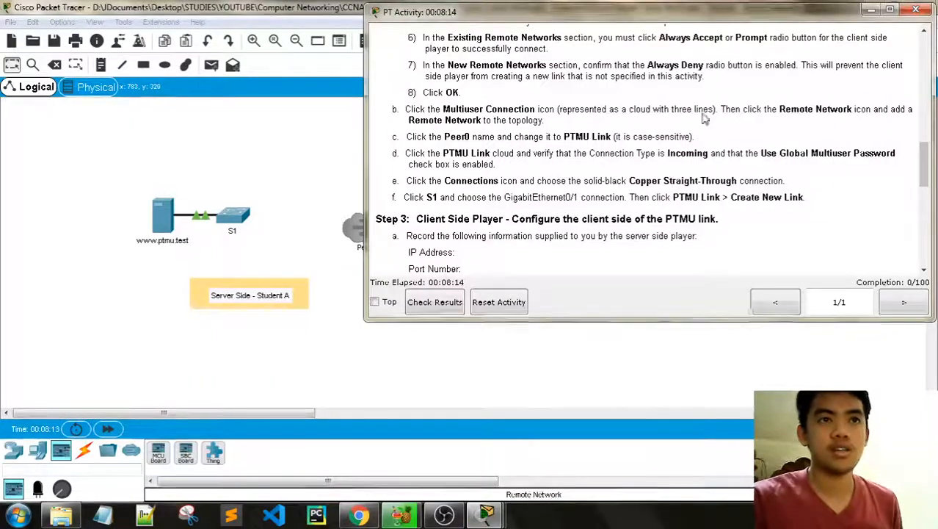
click(872, 11)
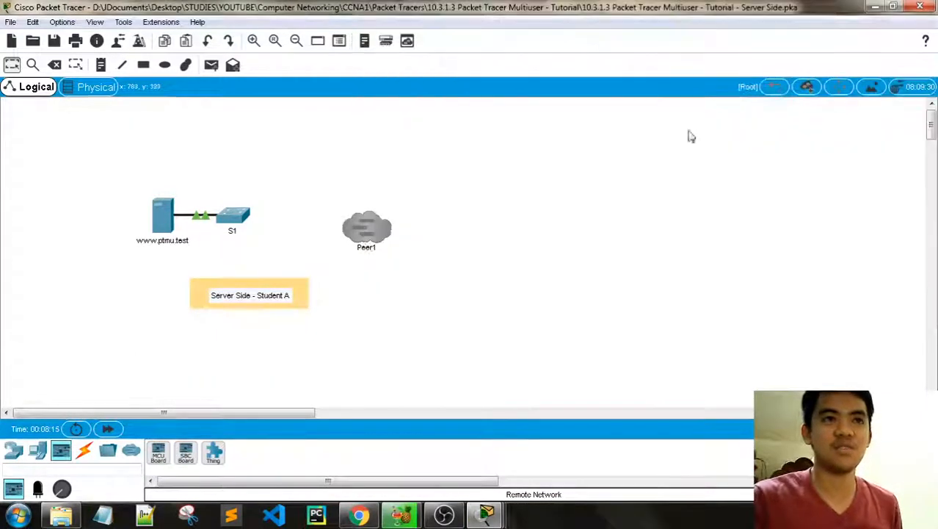
click(368, 255)
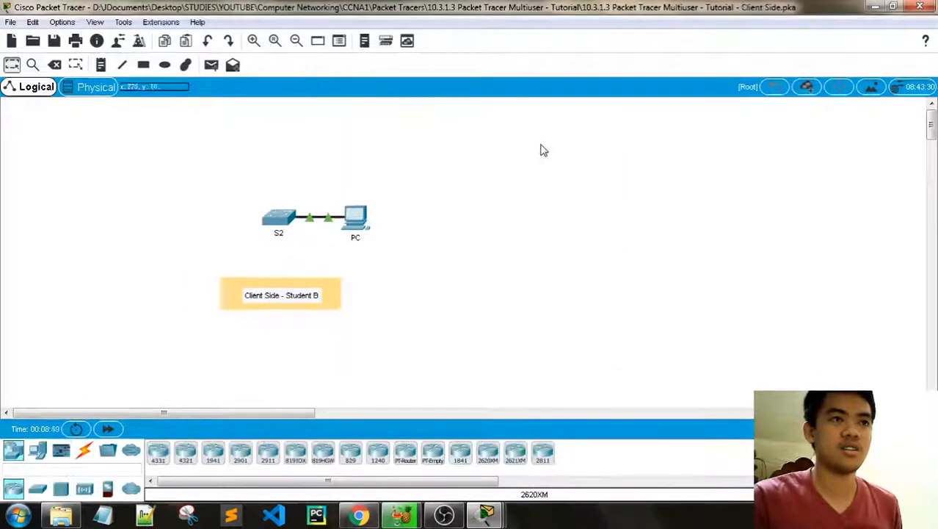
Step: Switch back to the Server Side instance and close the Multiuser Connection dialog
click(254, 40)
click(253, 40)
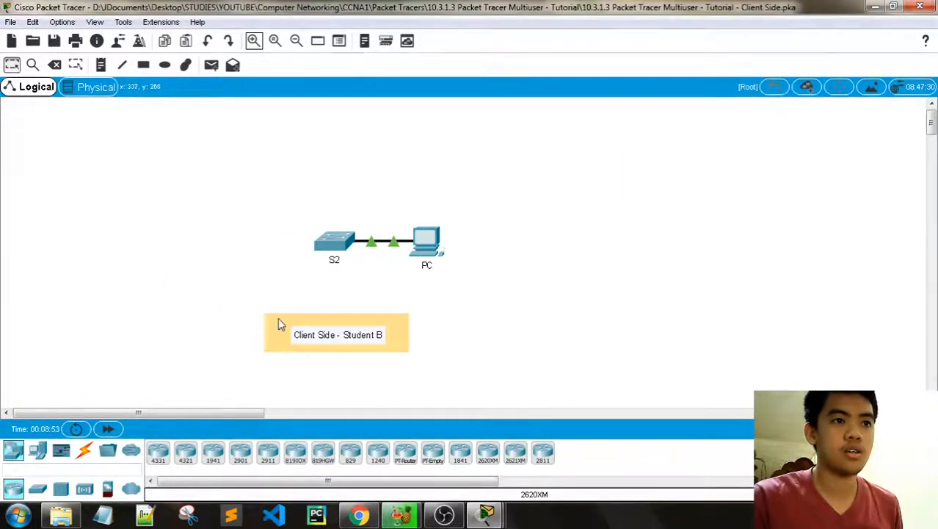
click(295, 42)
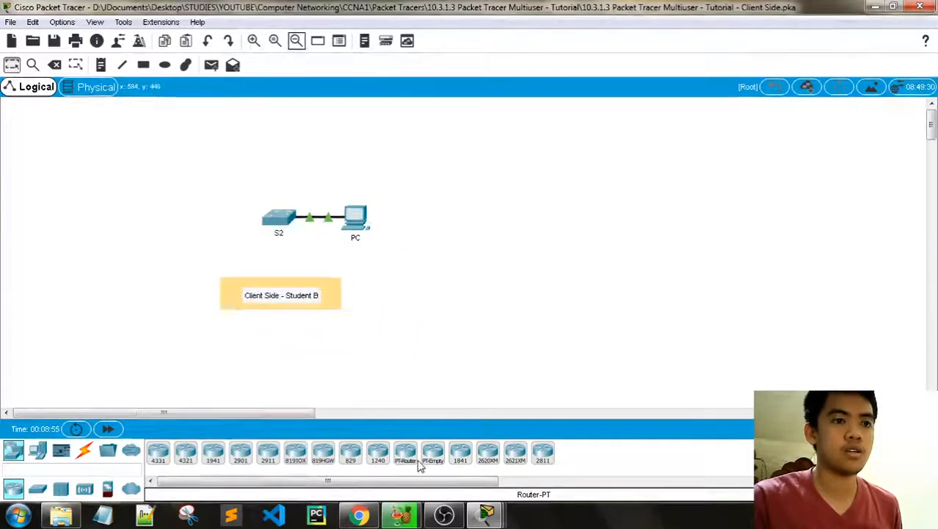
click(486, 514)
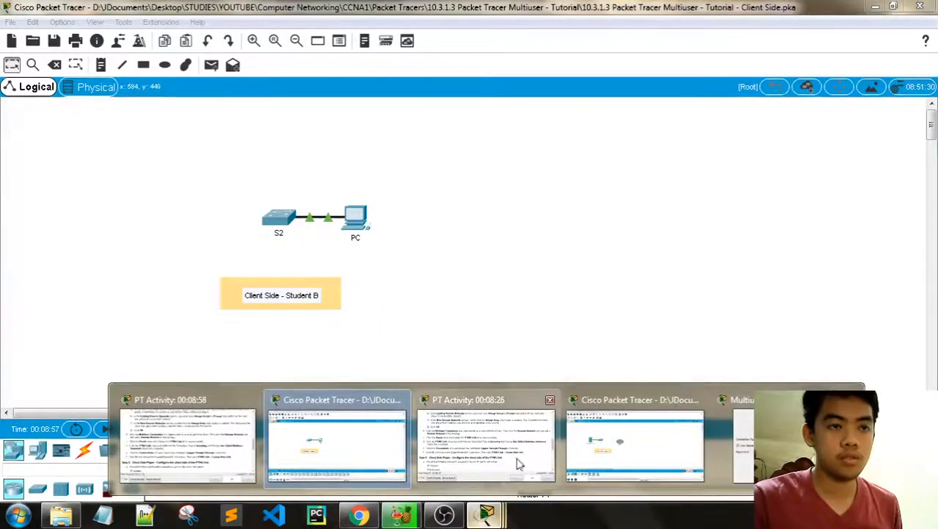
click(624, 444)
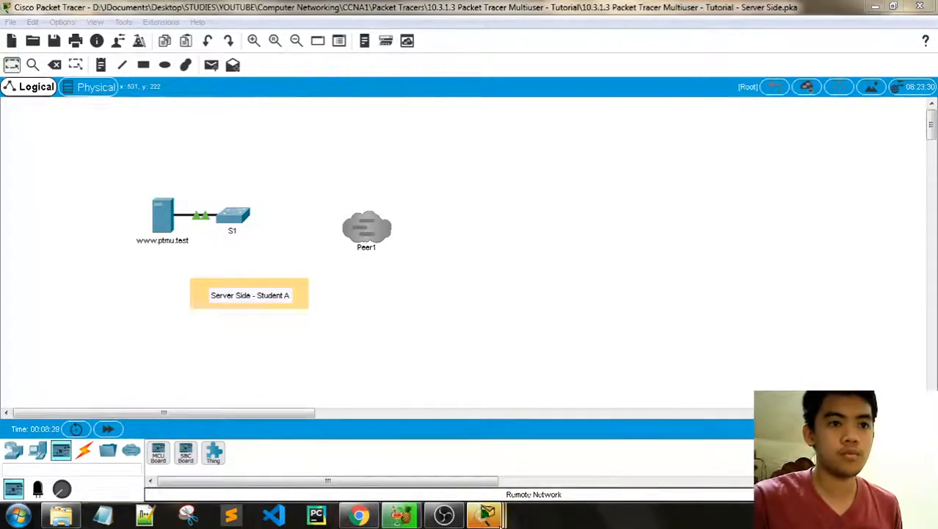
click(486, 514)
click(739, 473)
click(599, 138)
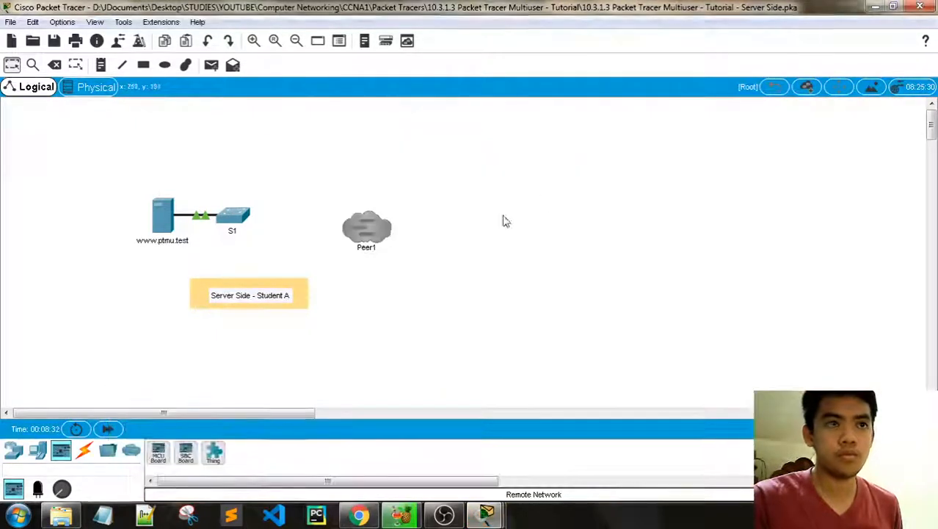
Step: Zoom in on the server topology and review Peer1's connection settings
click(253, 40)
click(253, 41)
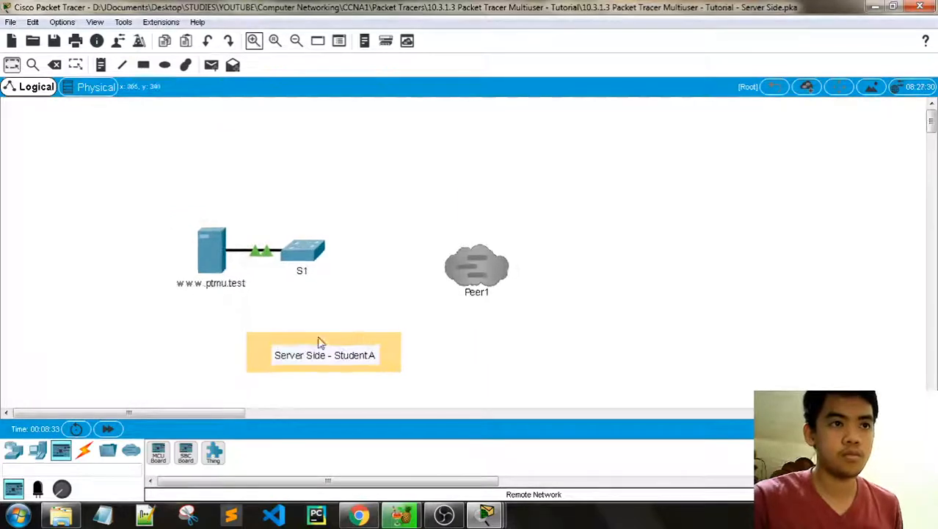
drag(228, 413, 290, 411)
click(253, 40)
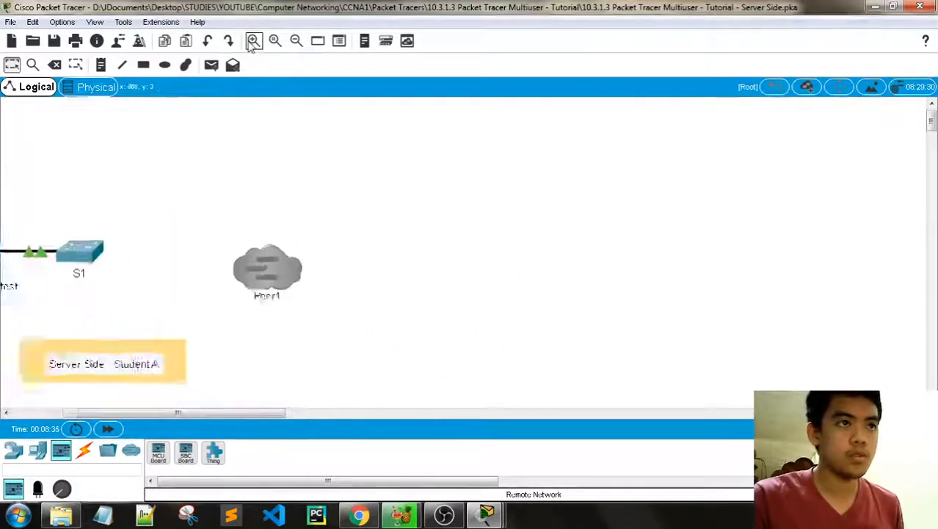
click(254, 40)
click(270, 306)
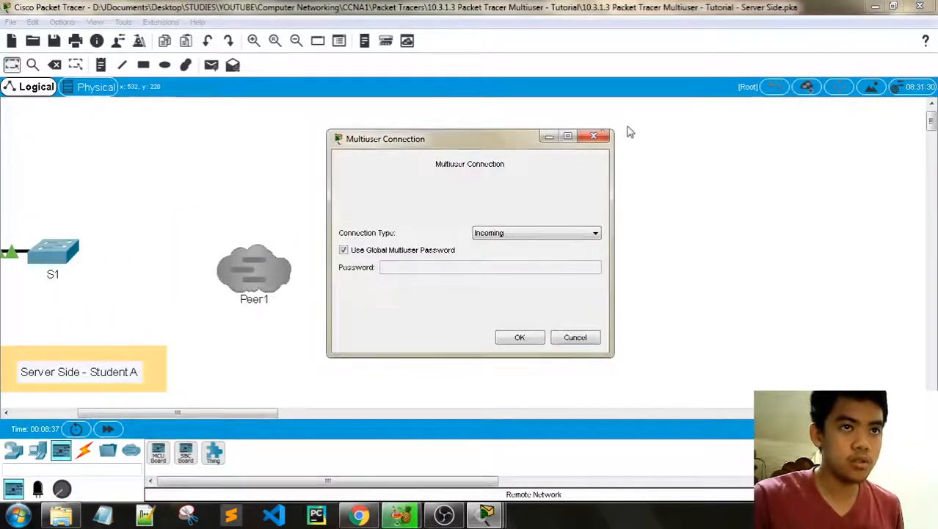
click(594, 139)
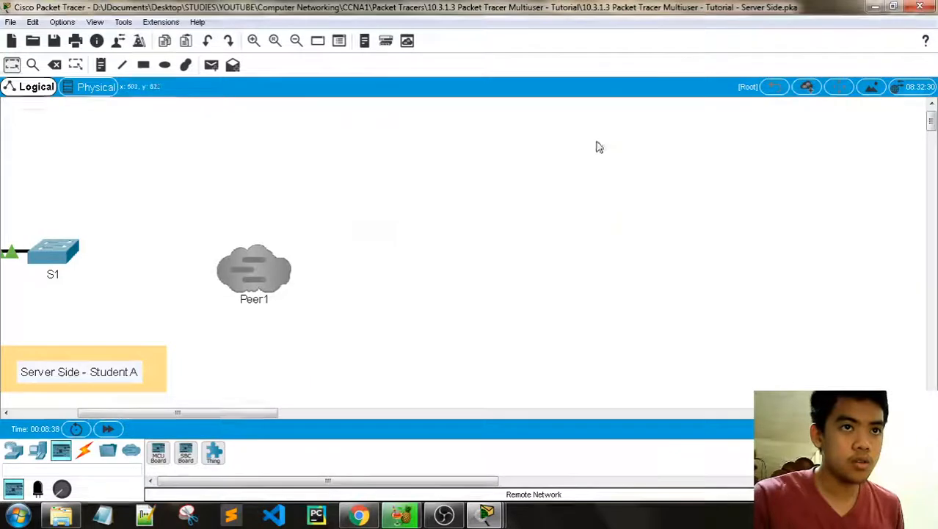
click(252, 309)
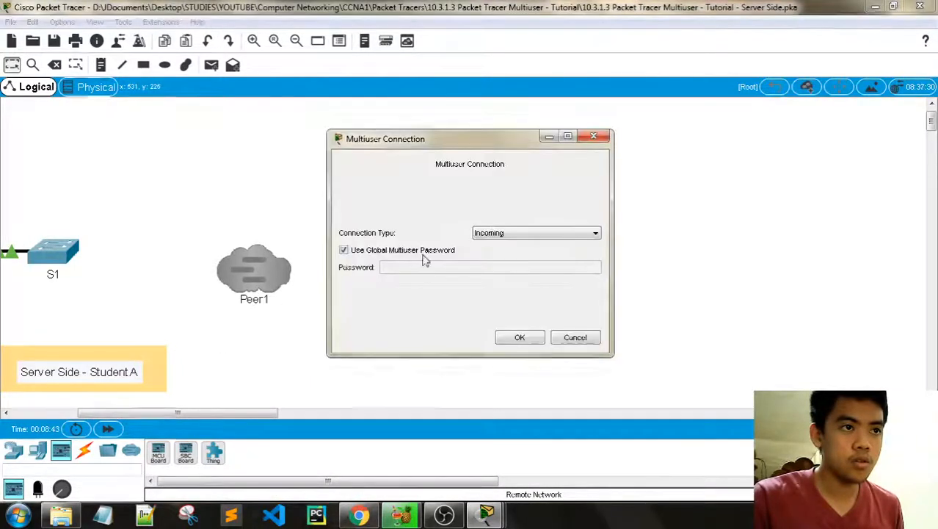
click(602, 139)
click(234, 293)
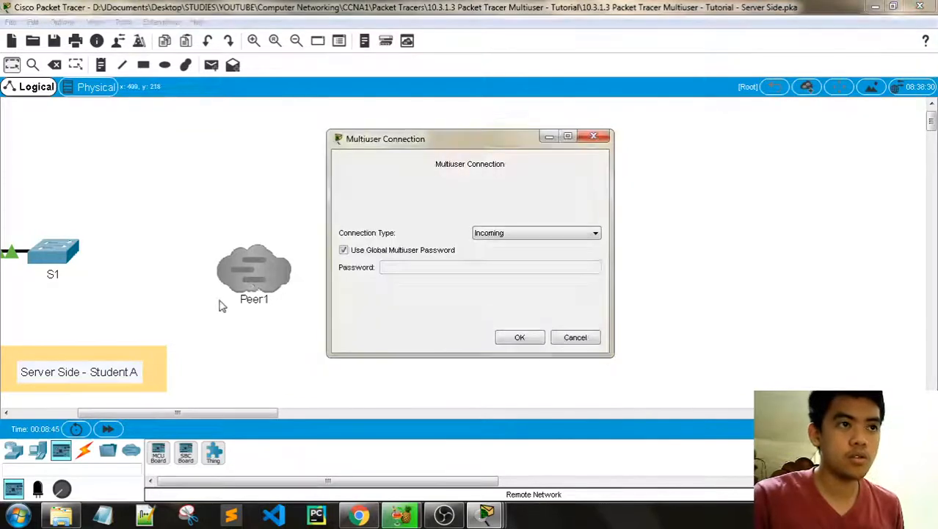
click(595, 138)
Step: Enlarge the view of Peer1 further and inspect its connection settings once more
click(253, 40)
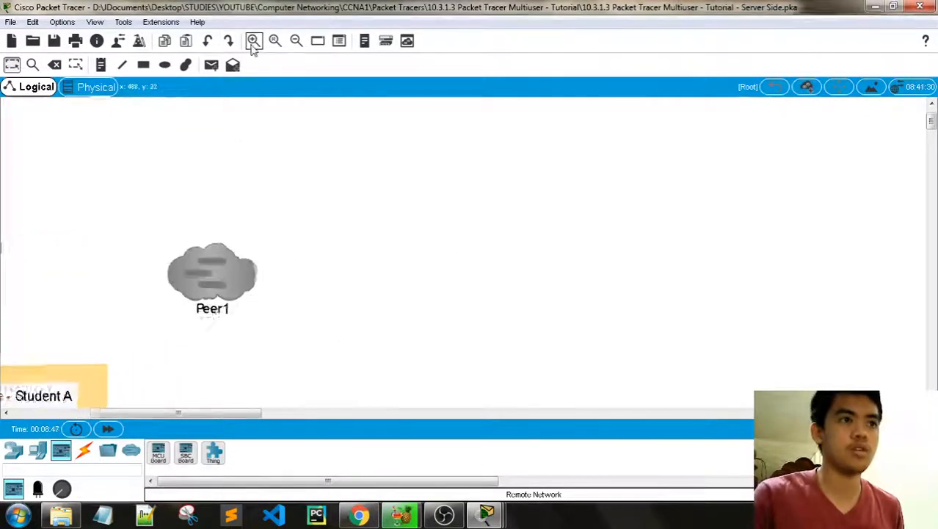
click(254, 40)
click(254, 41)
click(253, 41)
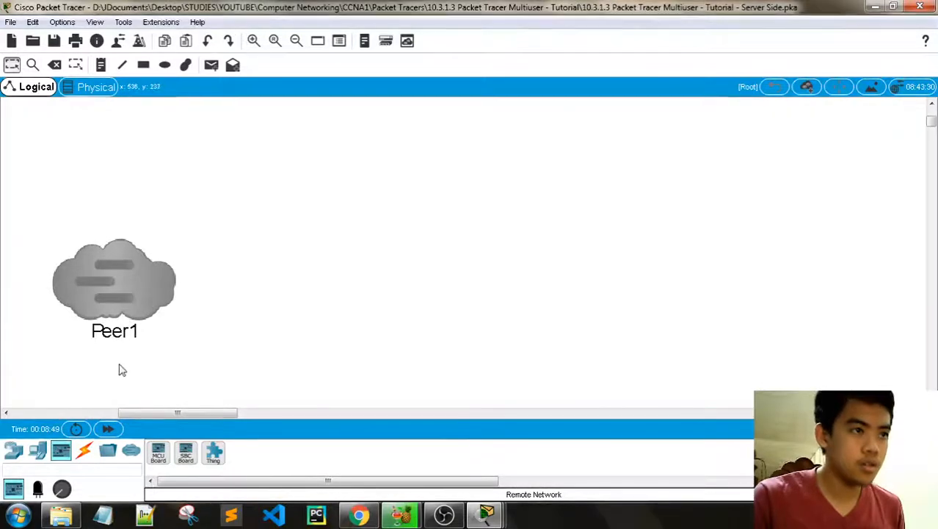
click(120, 327)
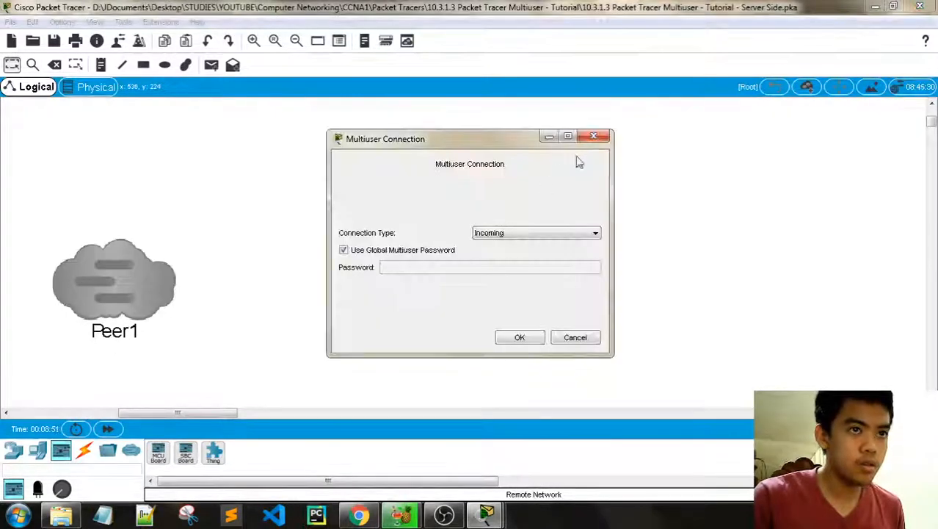
click(593, 136)
Step: Zoom back out to show the whole server topology
click(296, 40)
click(296, 41)
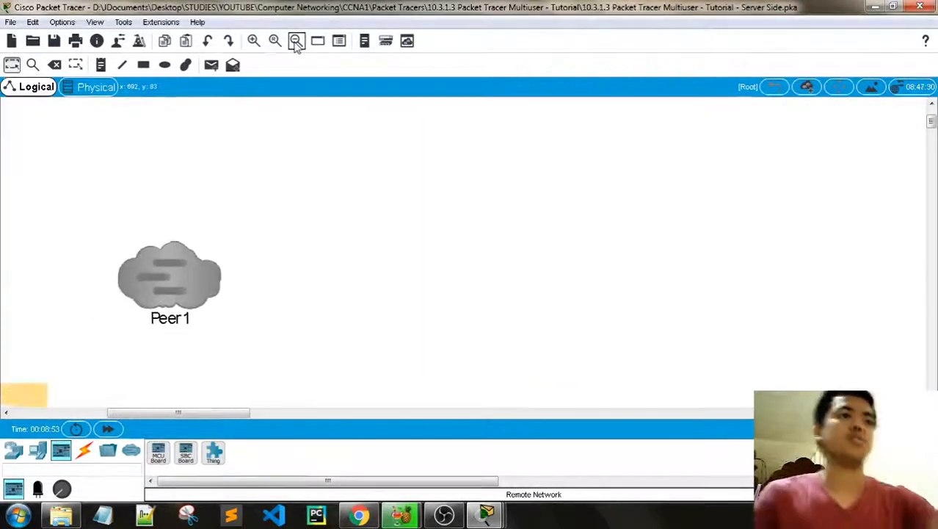
click(295, 40)
click(296, 40)
click(295, 41)
click(295, 40)
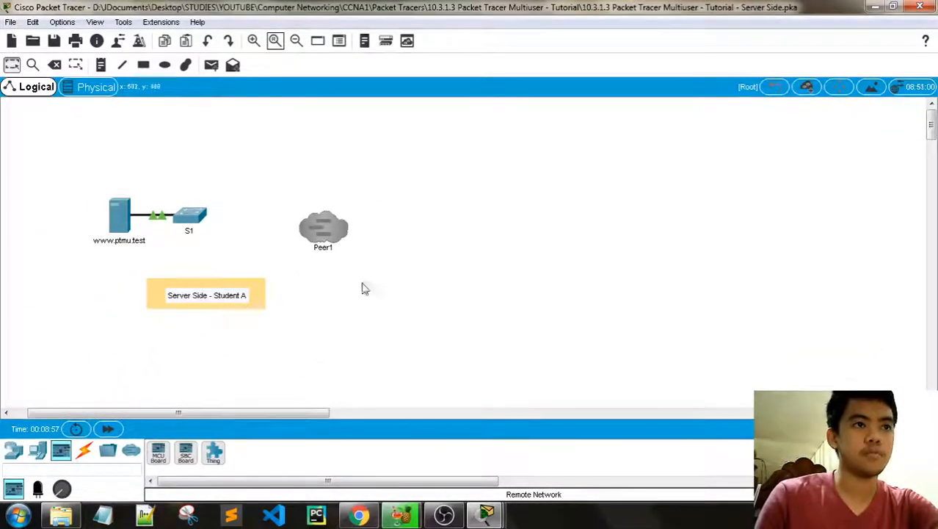
Step: Scroll the PT Activity instructions to Step 3 and review Peer1's connection settings
mouse_move(483, 510)
click(558, 437)
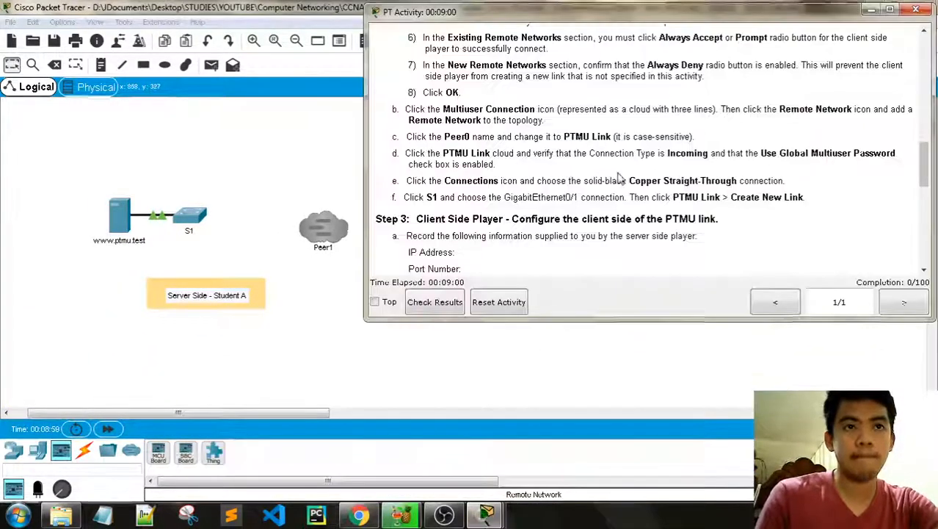
scroll(512, 156, down, 1)
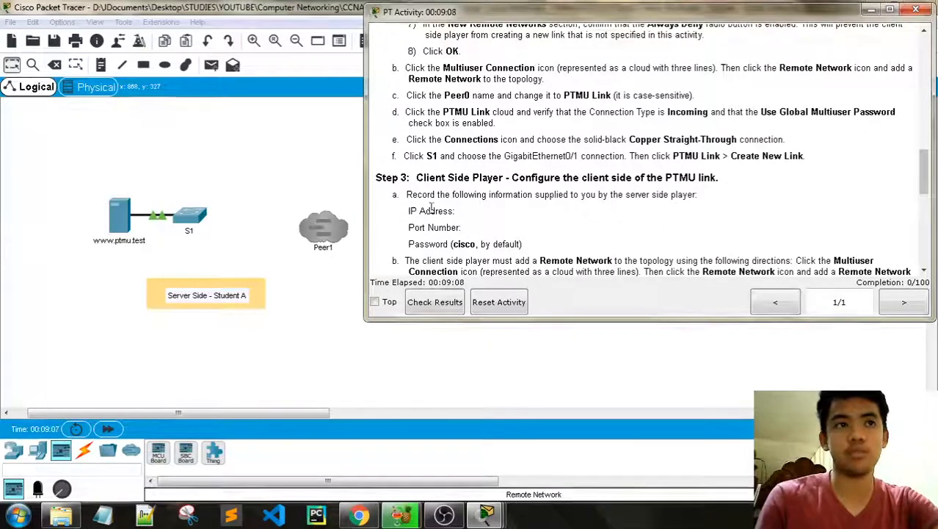
click(334, 235)
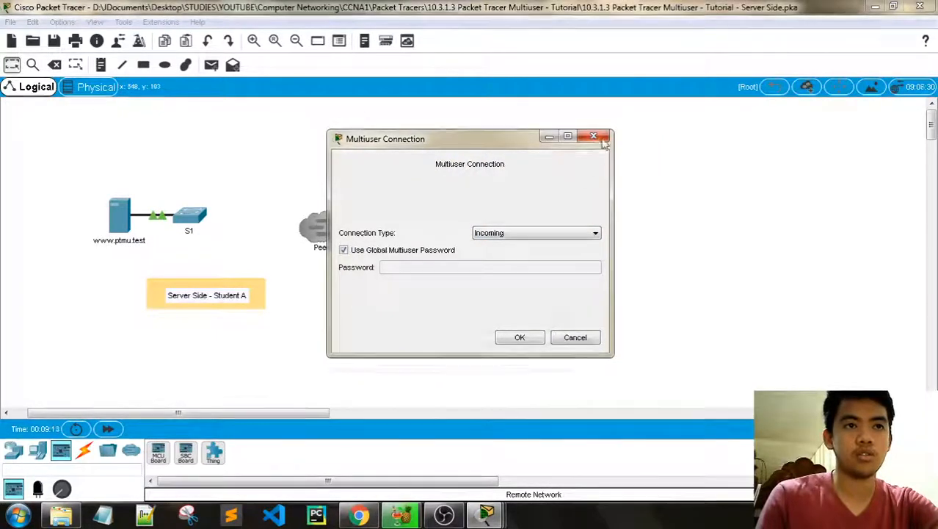
click(520, 337)
mouse_move(491, 496)
click(524, 459)
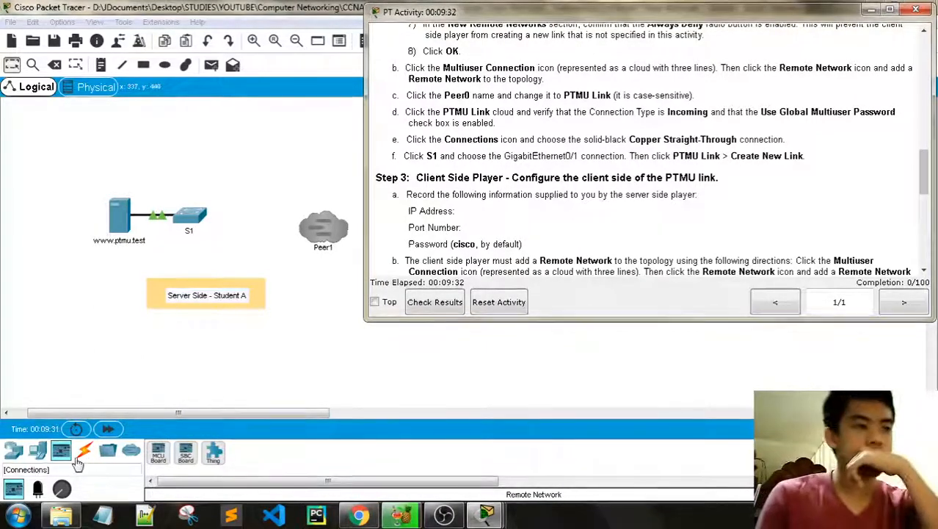
Step: Cable S1 GigabitEthernet0/1 to Peer1 with copper straight-through as a new PTMU link
click(37, 453)
click(85, 451)
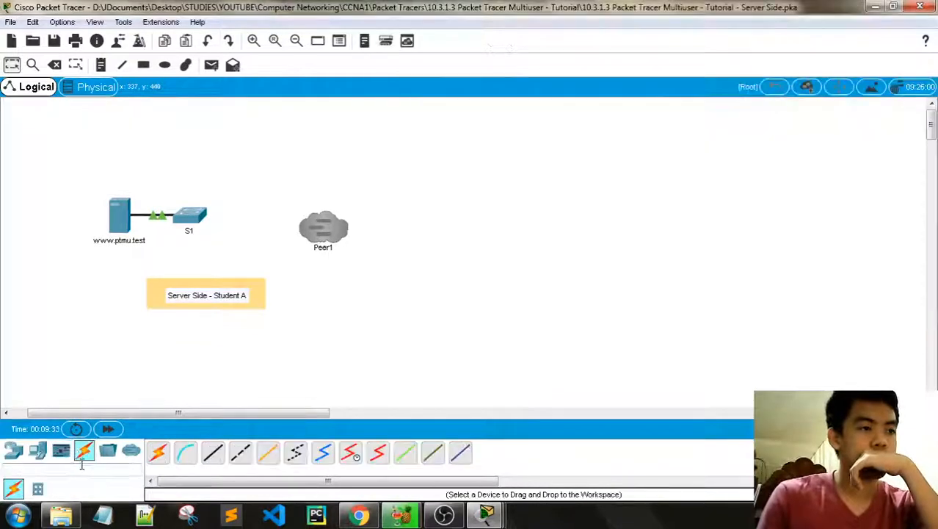
click(220, 455)
click(193, 215)
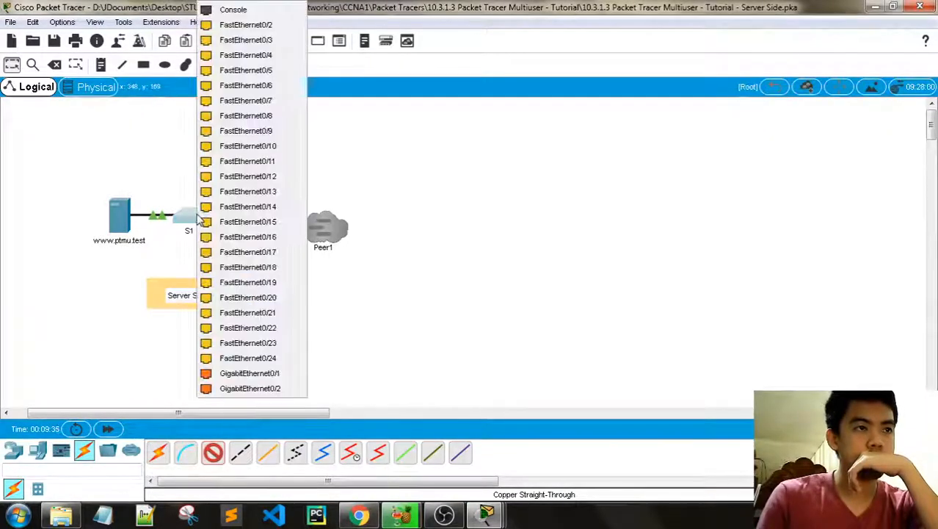
click(233, 373)
click(327, 232)
click(374, 235)
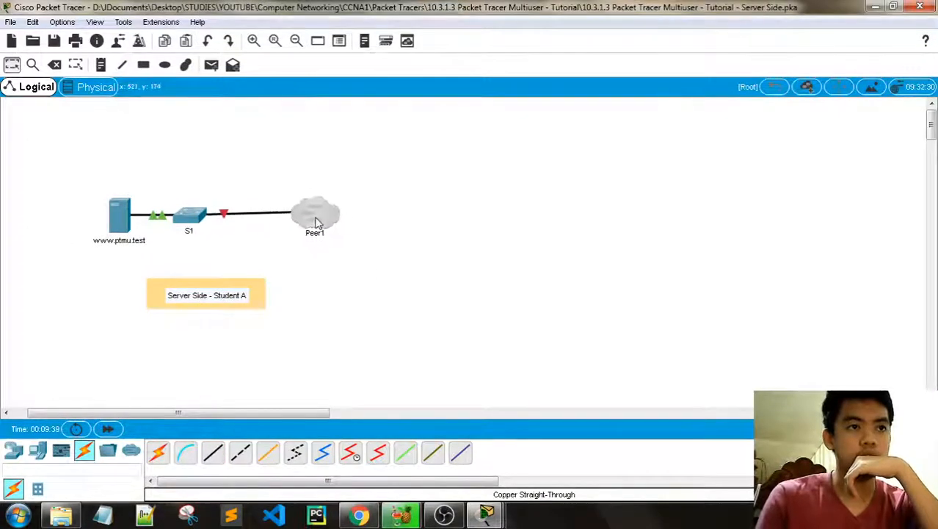
mouse_move(486, 516)
click(517, 460)
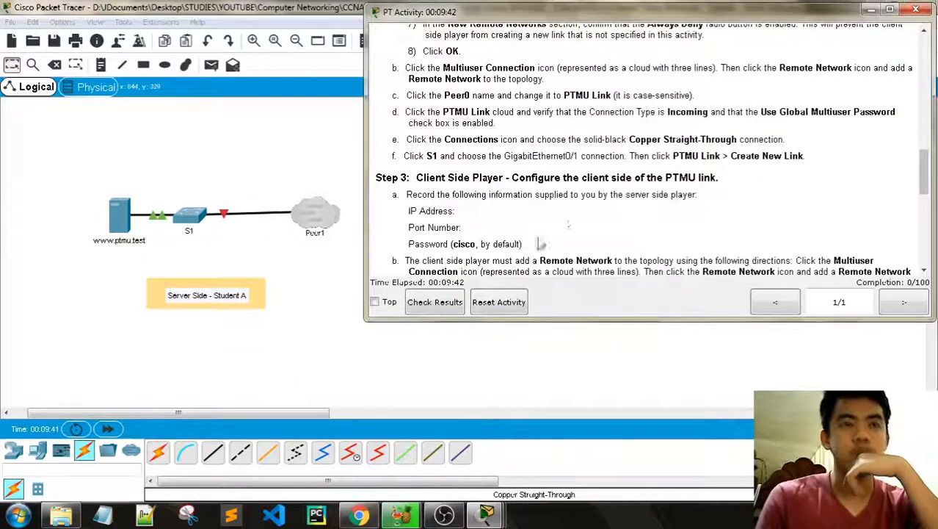
Step: Switch to the Client Side instance and scroll its PT Activity instructions to Step 3
scroll(572, 220, down, 3)
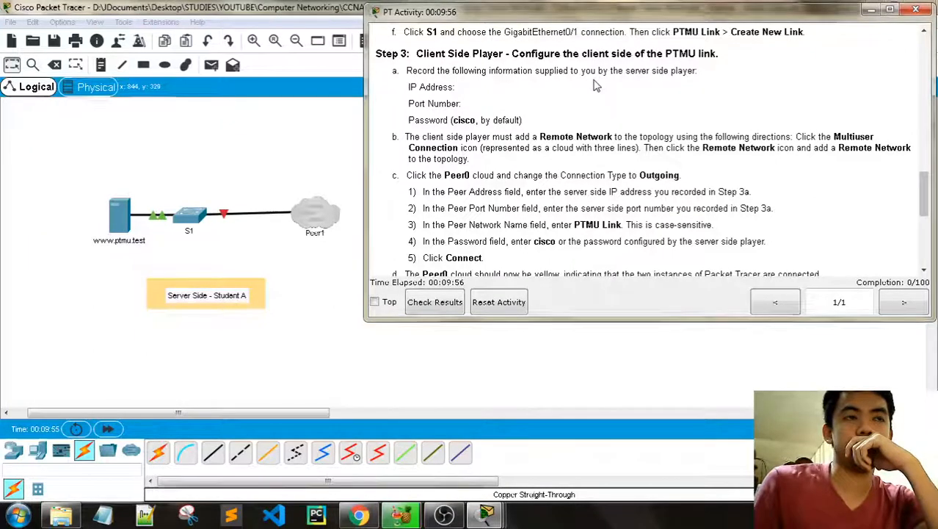
mouse_move(502, 488)
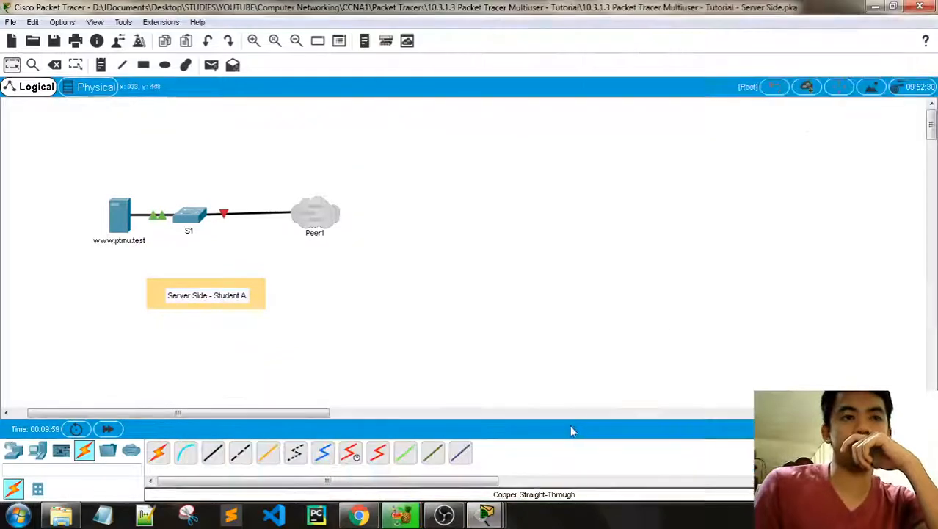
click(429, 455)
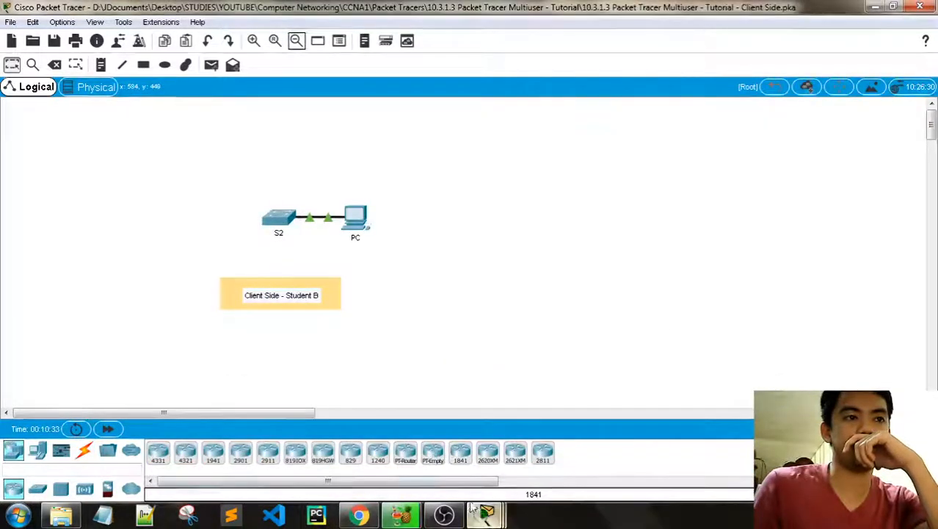
mouse_move(401, 498)
click(290, 450)
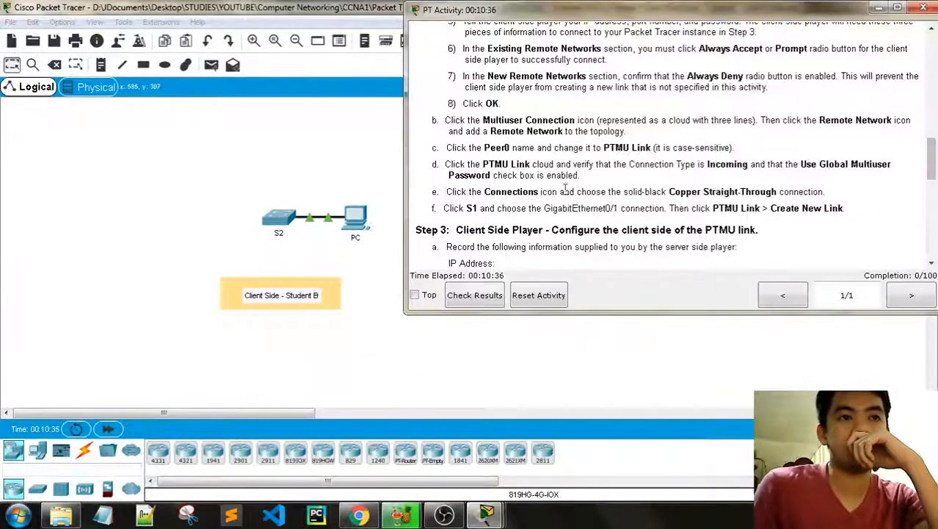
scroll(565, 188, down, 3)
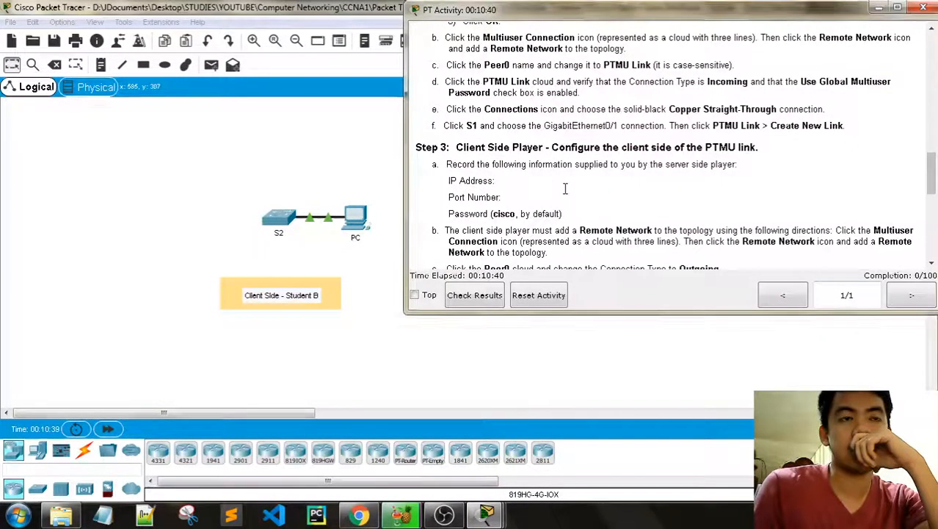
scroll(565, 188, down, 3)
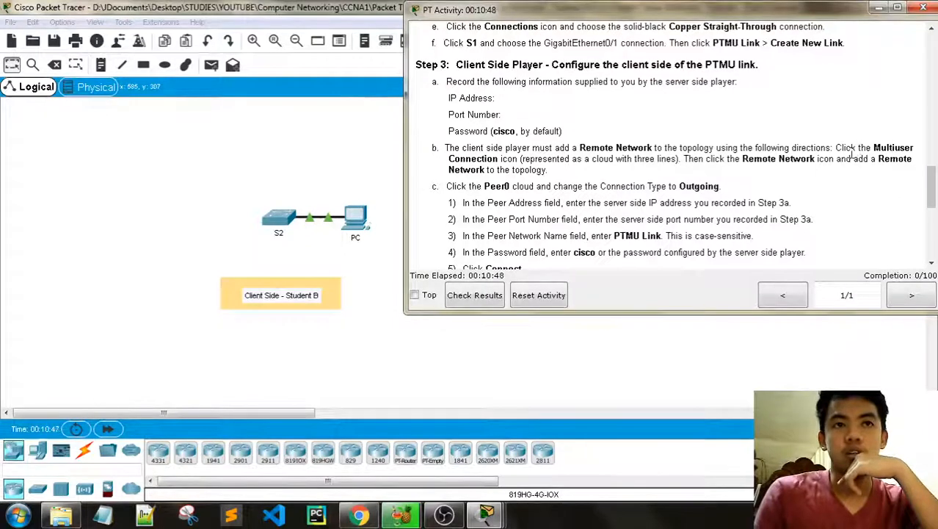
Step: Drag a Remote Network multiuser cloud onto the client canvas near the PC
click(340, 334)
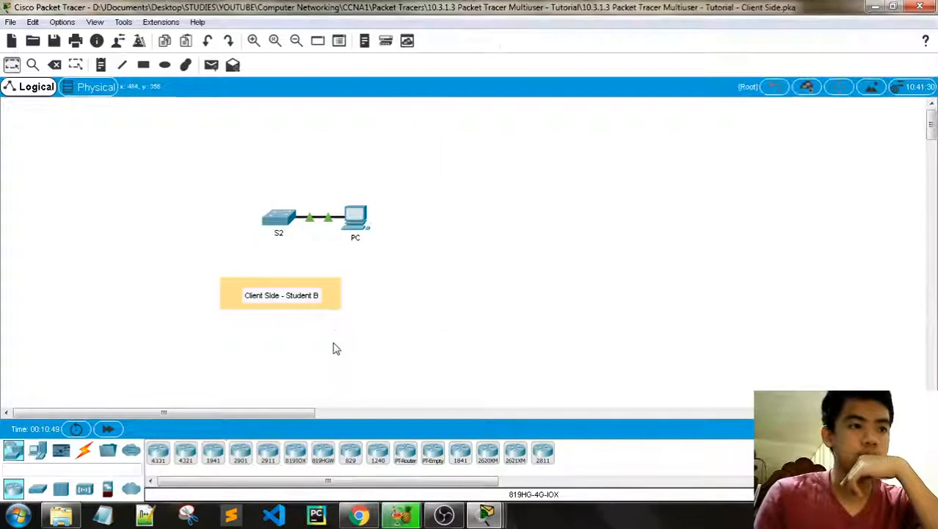
click(131, 488)
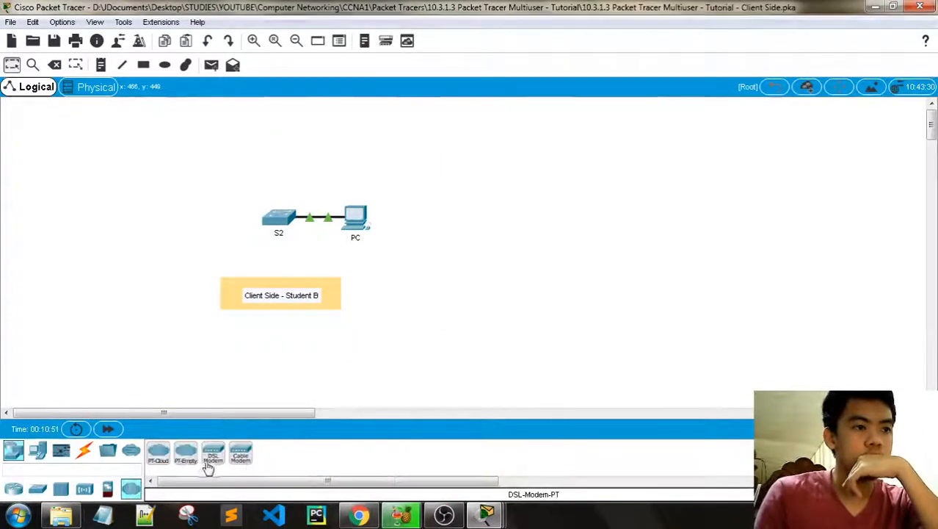
click(131, 450)
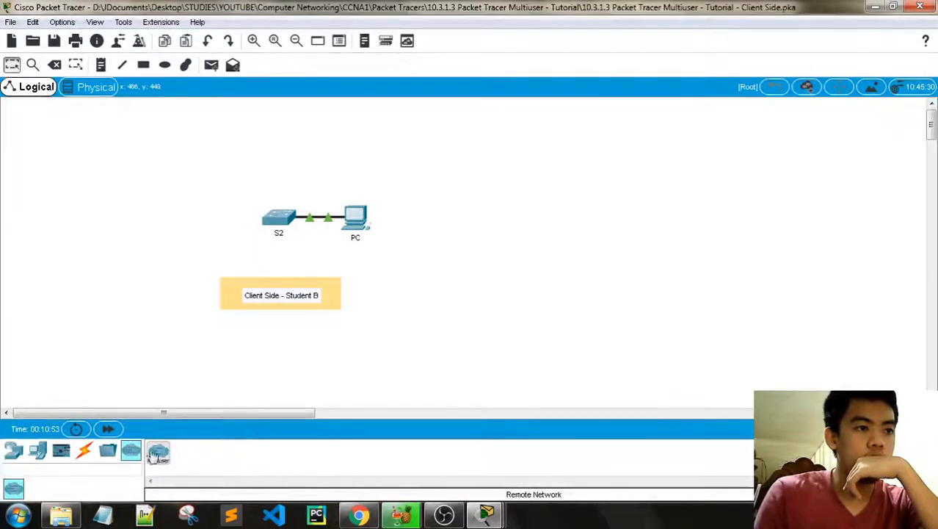
drag(383, 279, 470, 232)
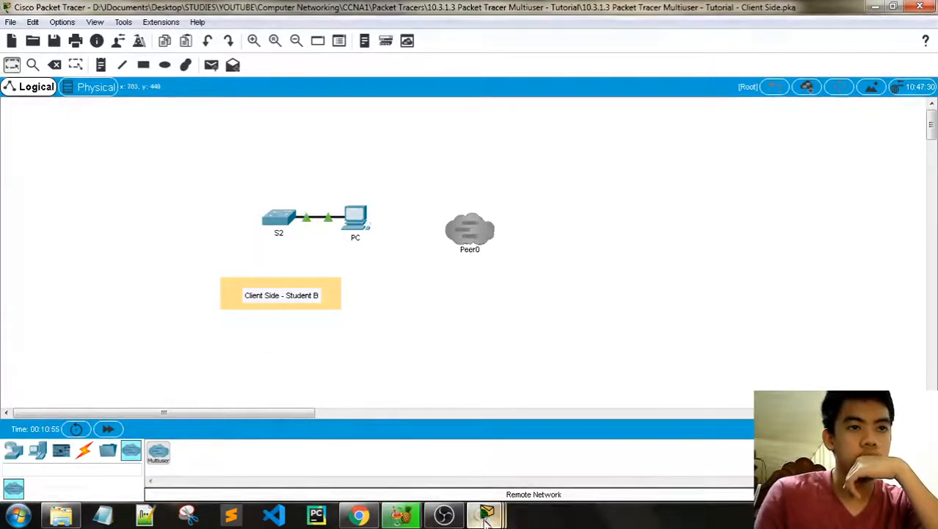
Step: Hide the server-side instructions and review the client-side PT Activity instructions
mouse_move(486, 514)
click(308, 445)
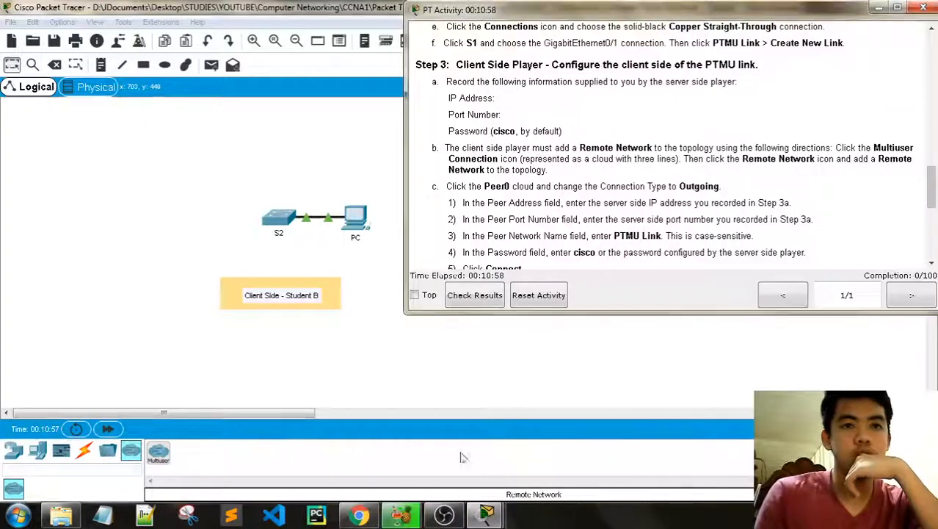
click(557, 451)
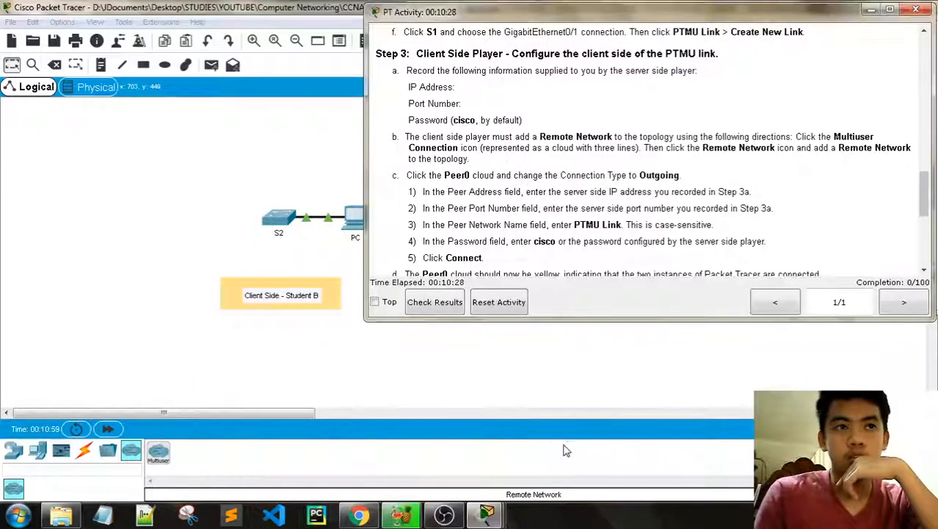
click(871, 10)
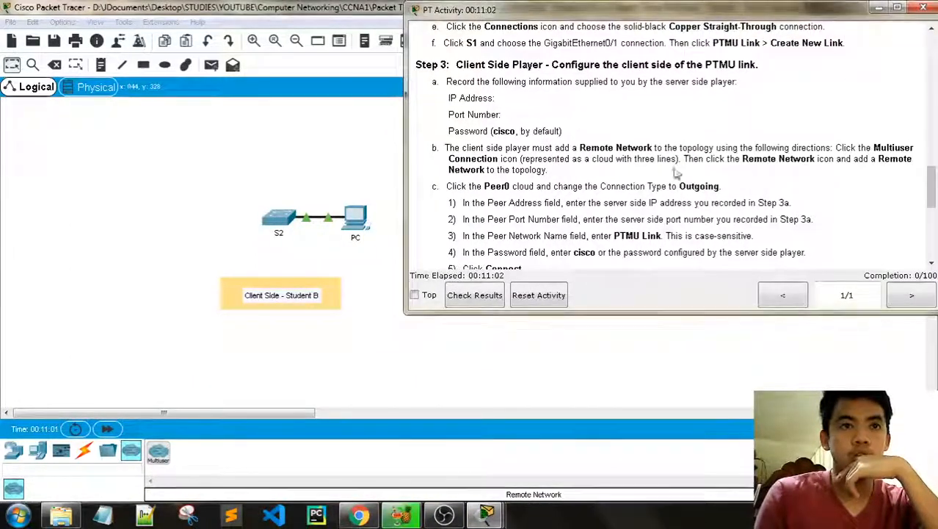
scroll(651, 198, down, 3)
scroll(652, 198, up, 2)
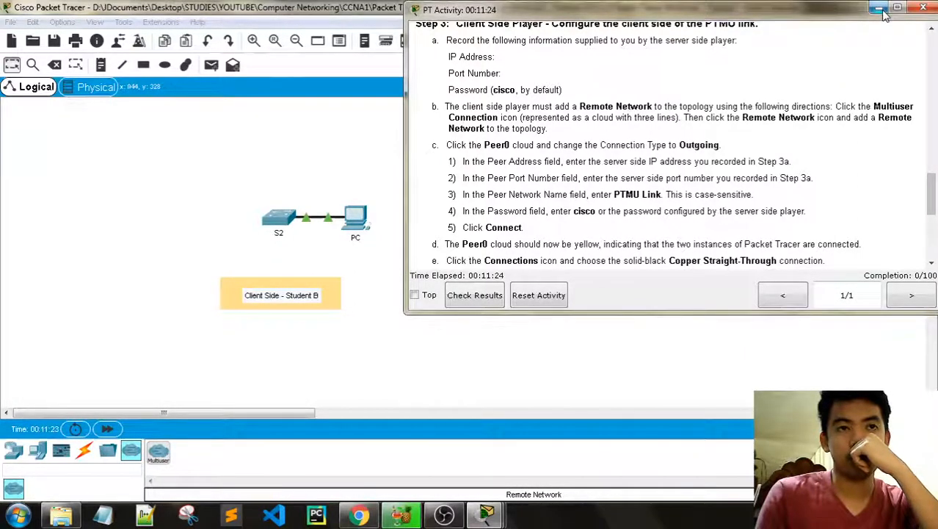
Step: Set Peer0's connection type to Outgoing and check its saved peer address list
click(880, 9)
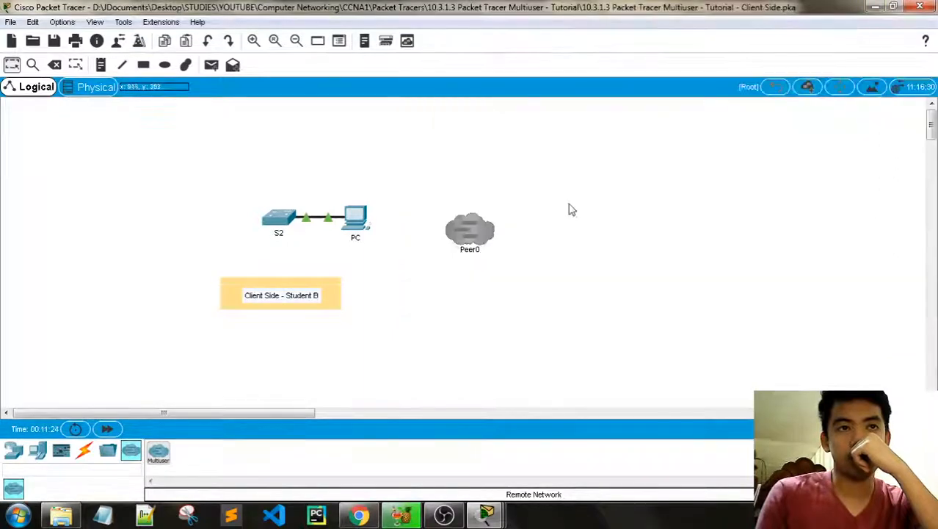
click(471, 232)
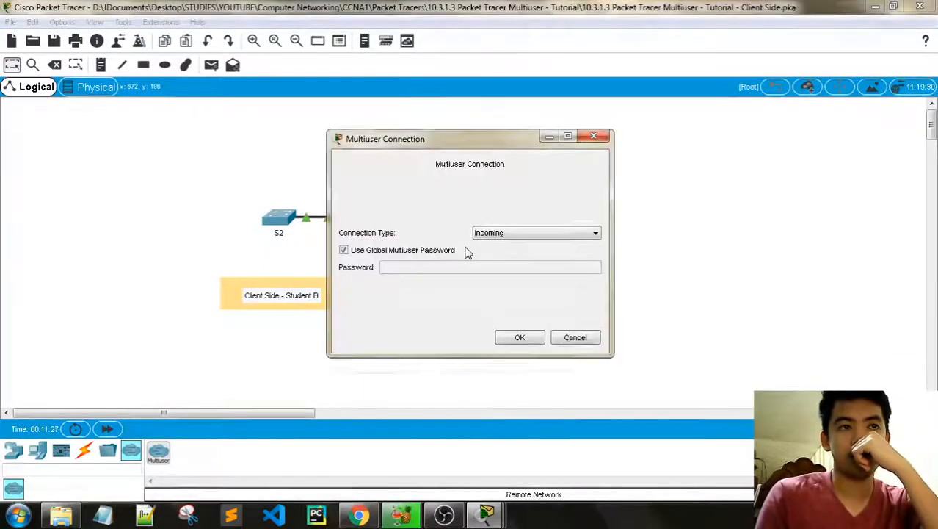
click(509, 233)
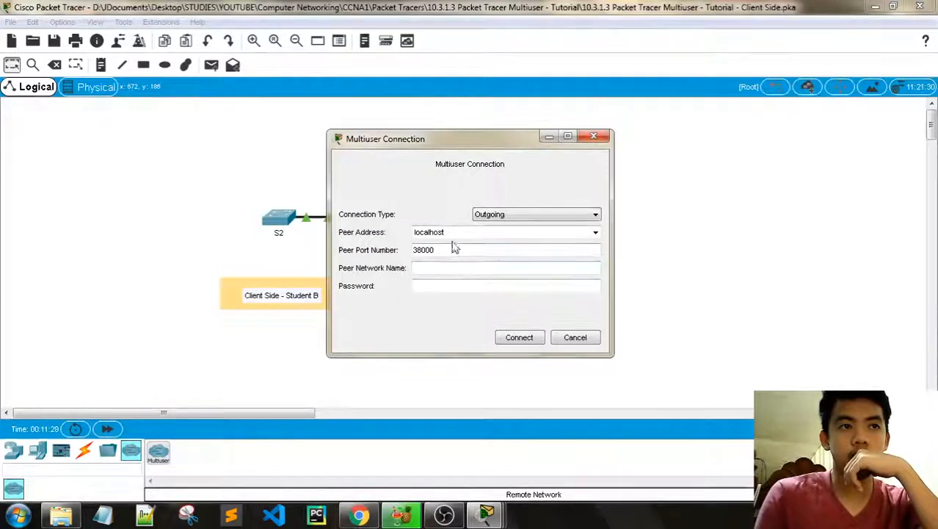
click(595, 233)
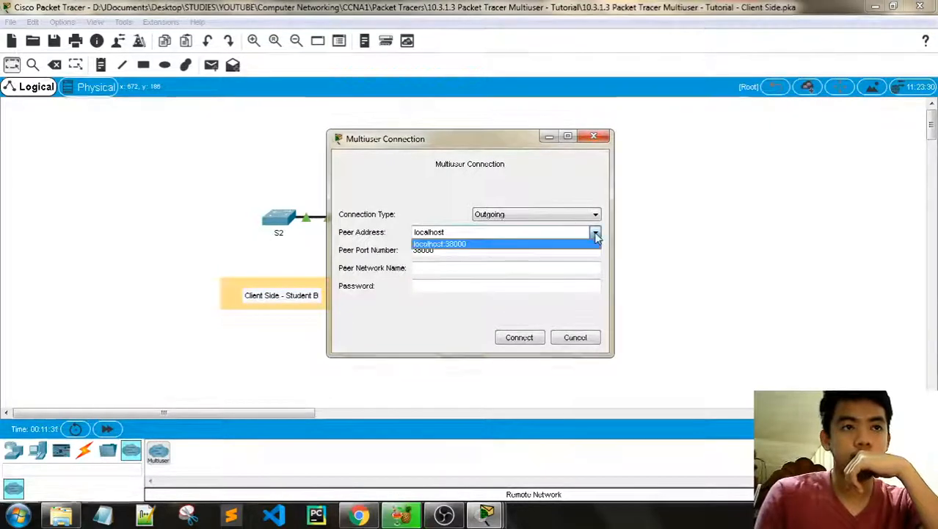
click(594, 233)
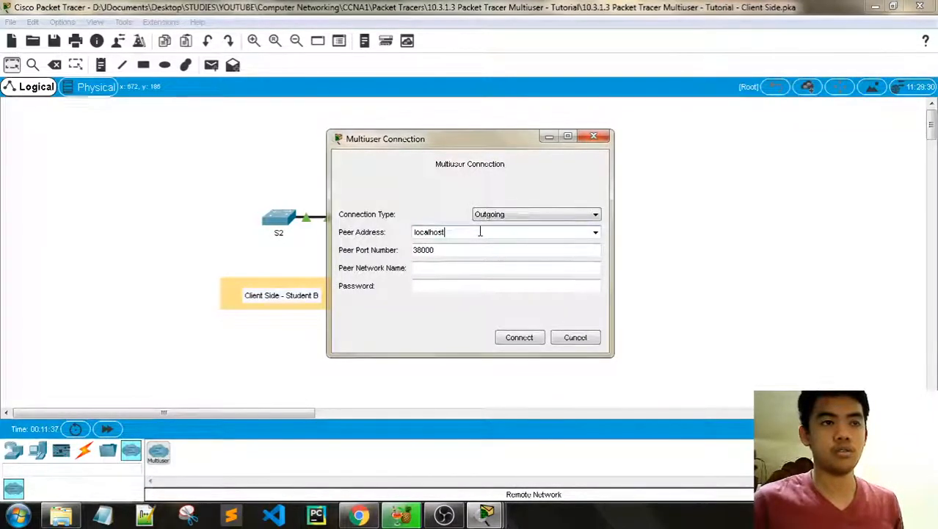
Step: Place Peer0's Multiuser Connection dialog beside the client activity instructions
mouse_move(486, 514)
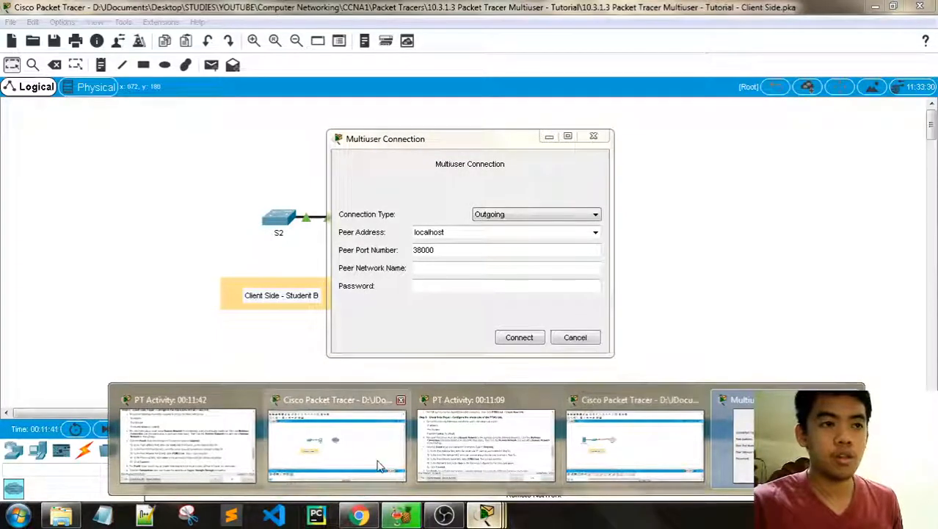
click(235, 455)
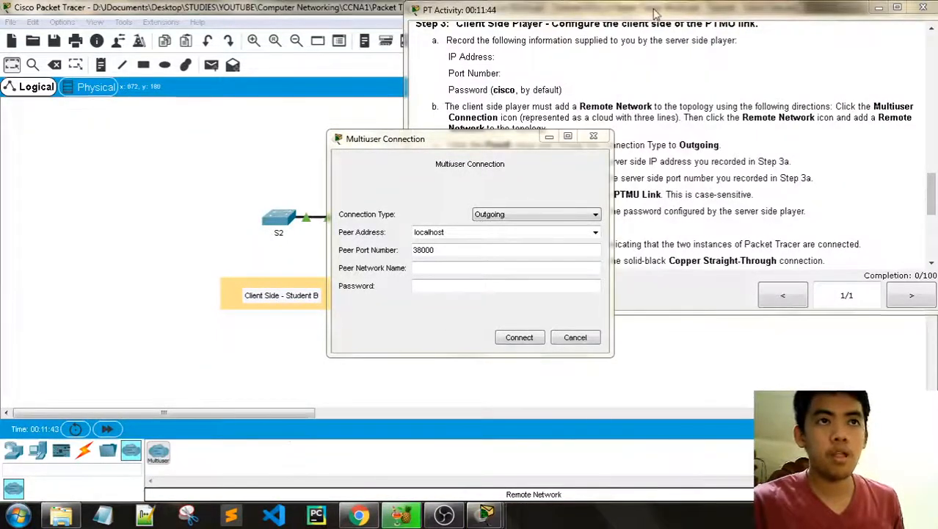
mouse_move(483, 514)
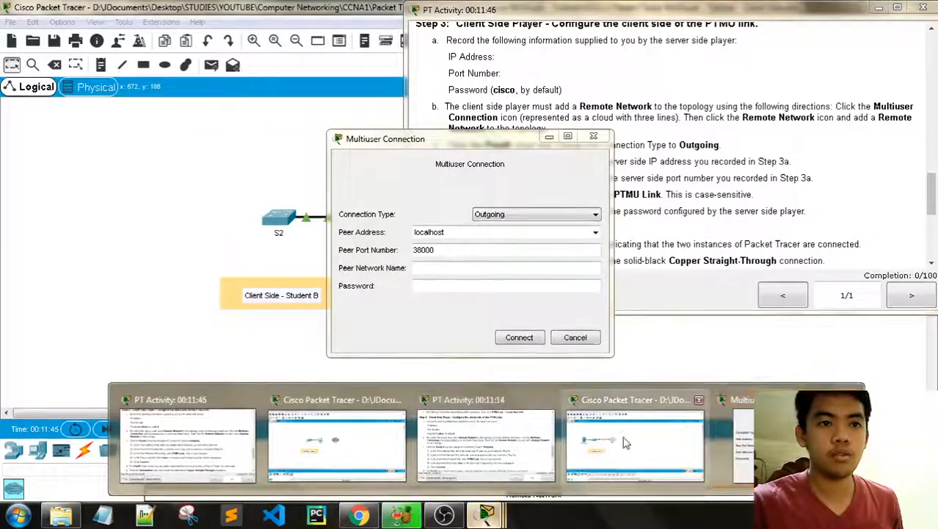
drag(504, 145, 289, 115)
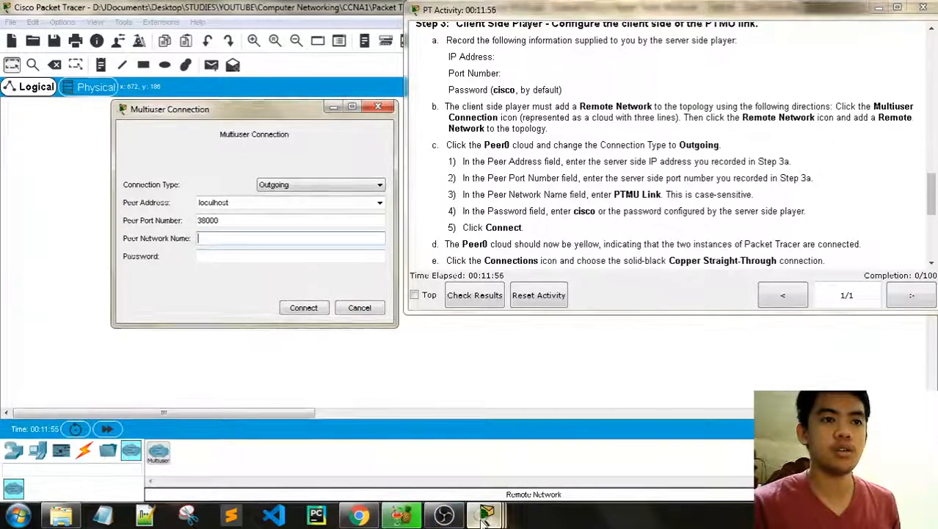
mouse_move(484, 517)
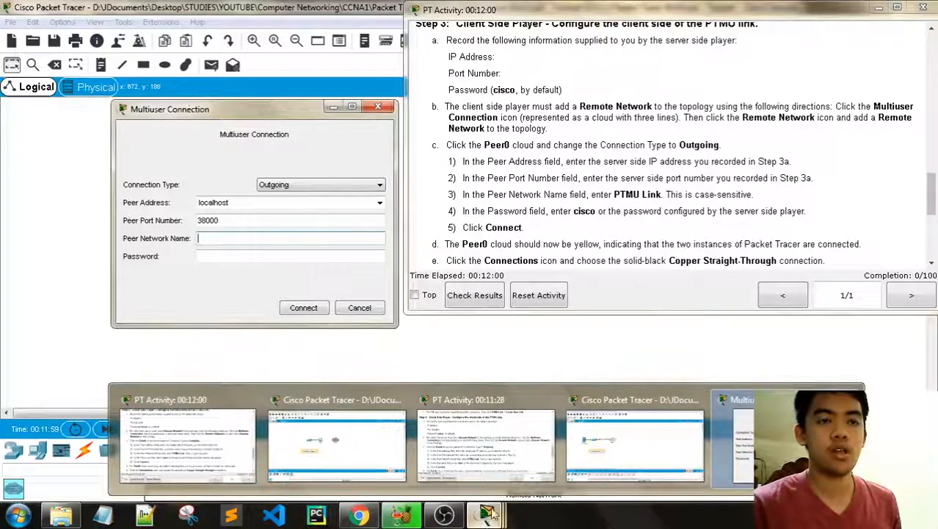
Step: Switch to the Server Side instance and bring Peer1's connection settings and instructions forward
click(580, 456)
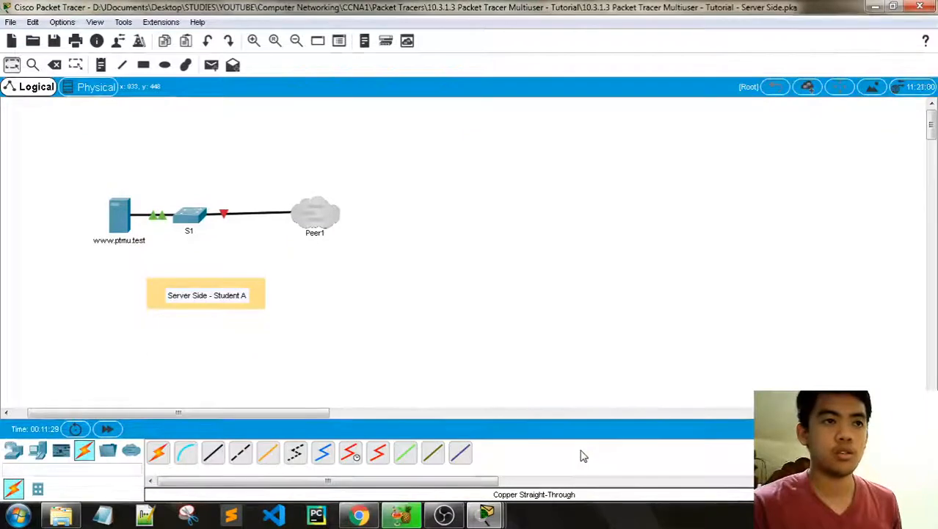
mouse_move(484, 514)
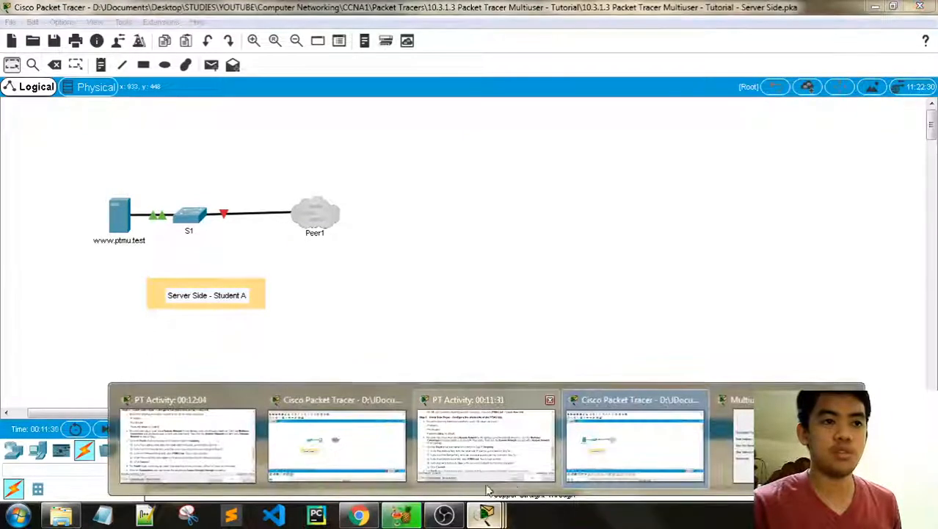
click(734, 467)
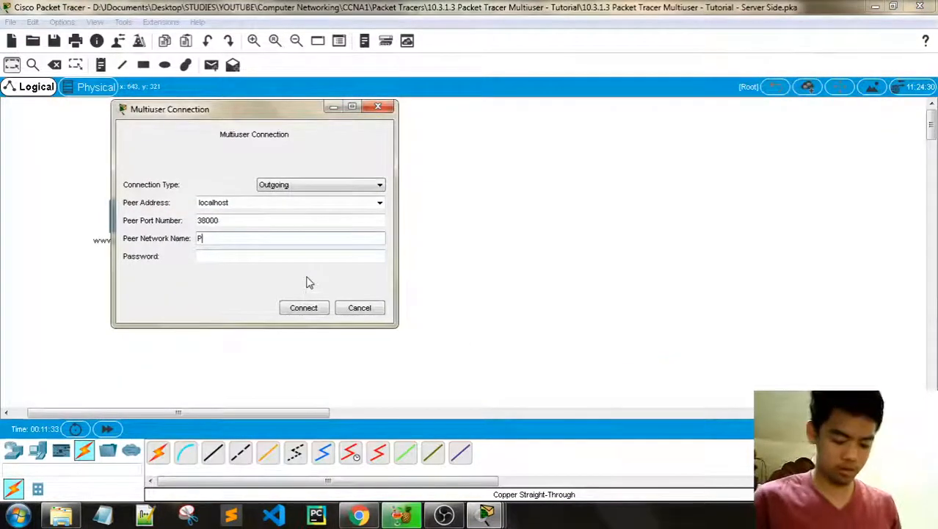
text(1)
click(486, 511)
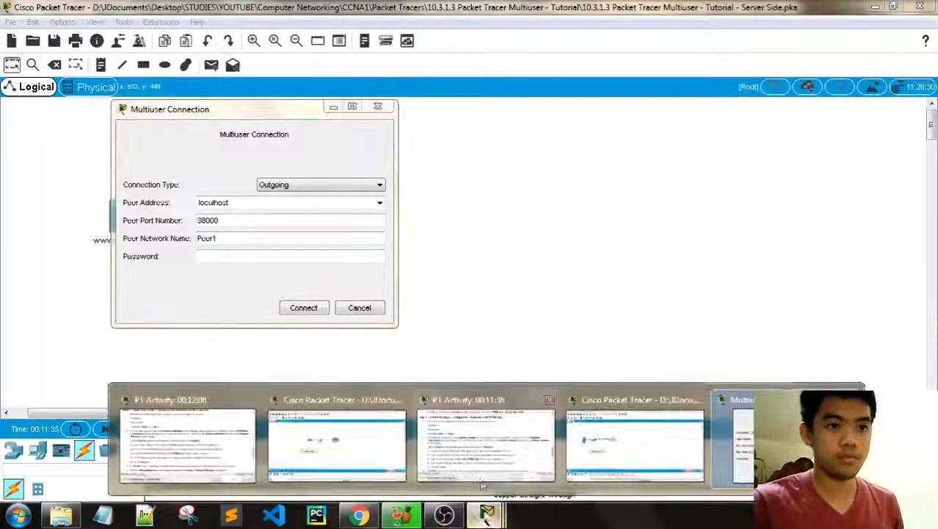
click(218, 441)
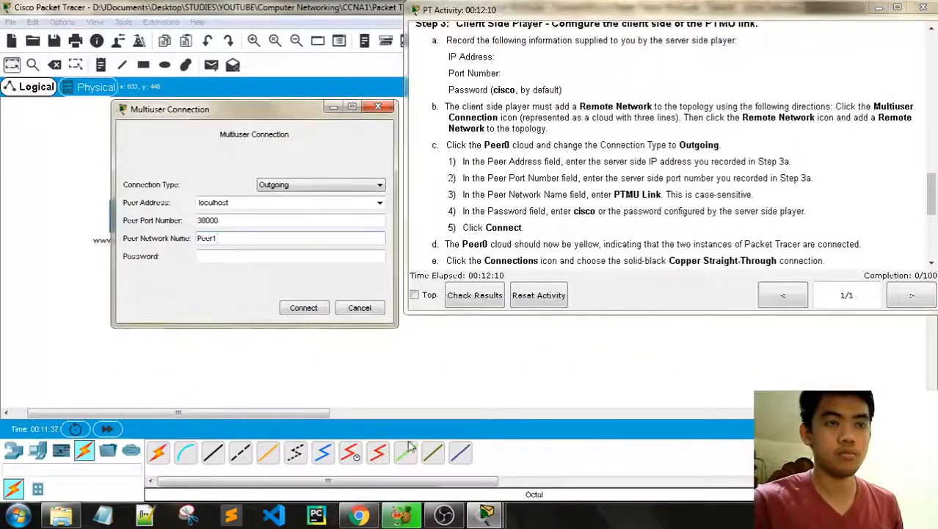
Step: Enter the shared password, port 38001 and peer 192.168.1.7, connect, then return to the Client Side
click(224, 257)
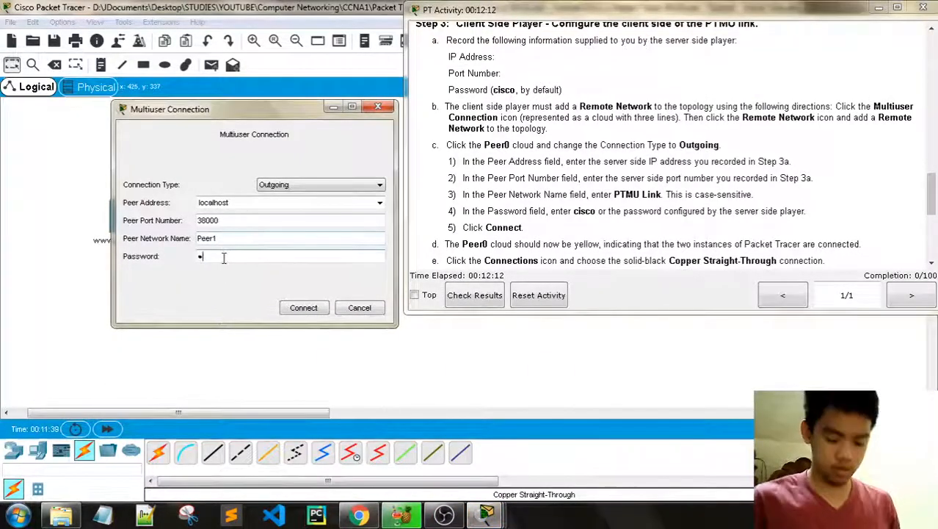
text(cisco)
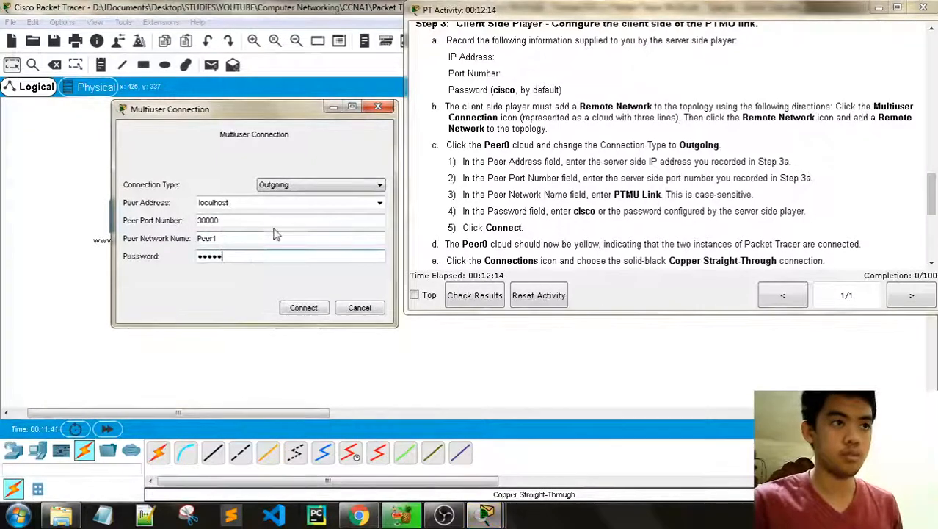
key(BackSpace)
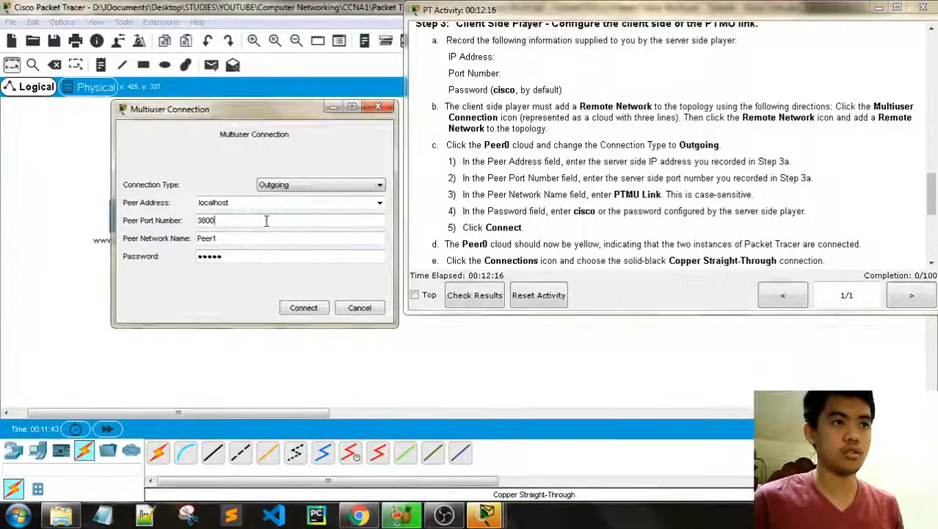
text(1)
click(272, 209)
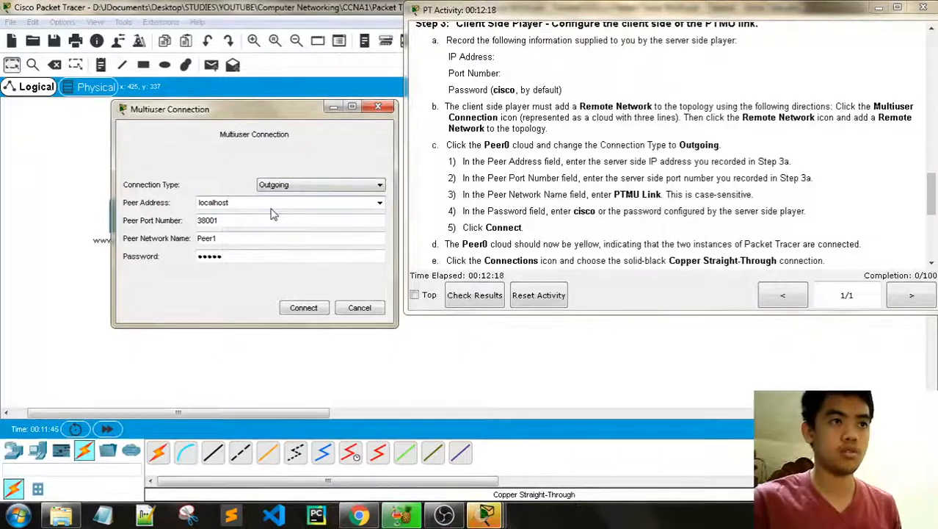
key(BackSpace)
key(BackSpace)
key(BackSpace)
key(BackSpace)
key(BackSpace)
key(BackSpace)
key(BackSpace)
key(BackSpace)
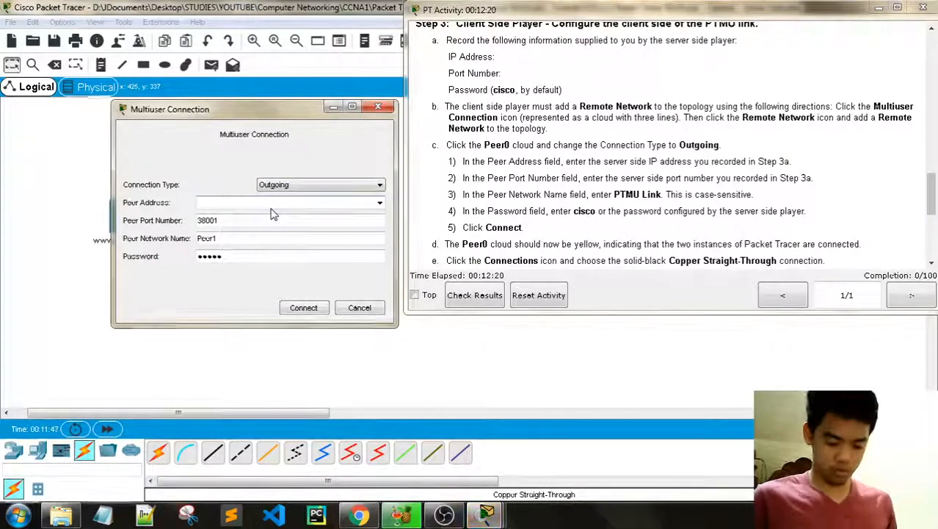
text(192.168.1.7)
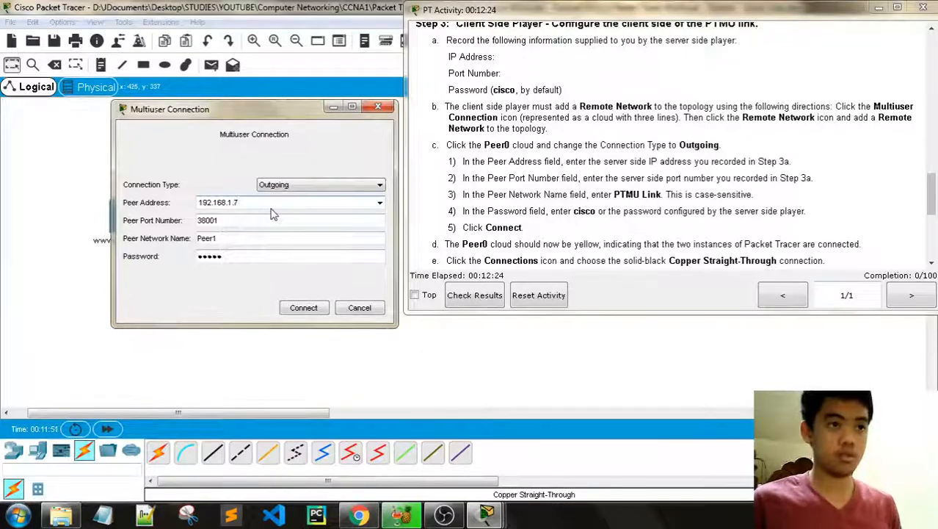
click(303, 307)
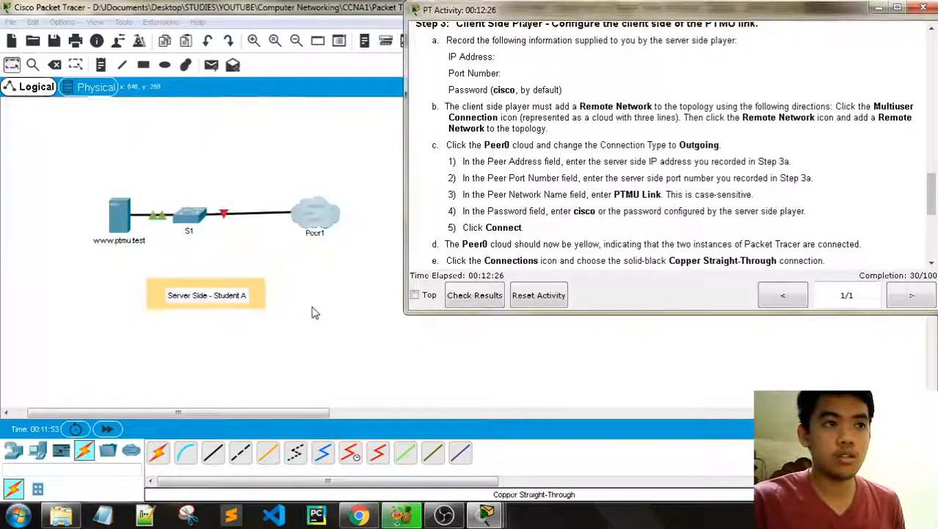
mouse_move(486, 514)
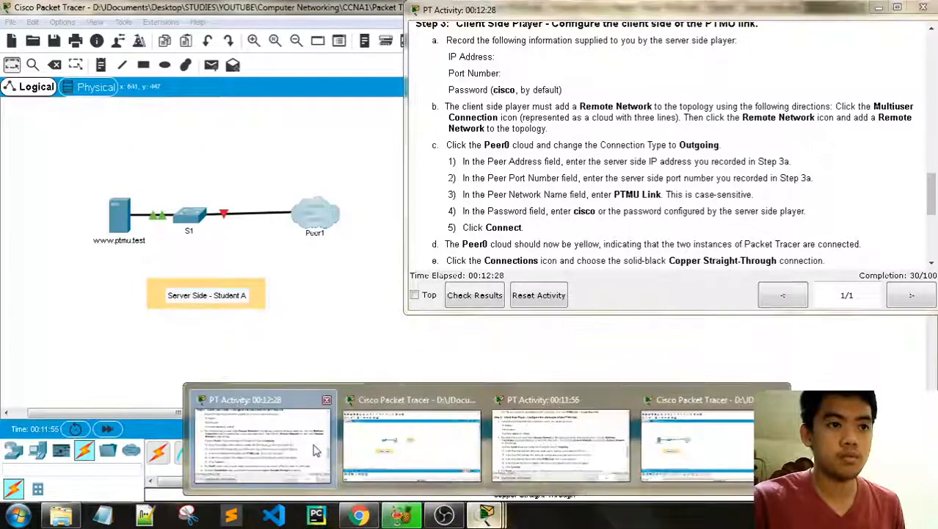
click(439, 453)
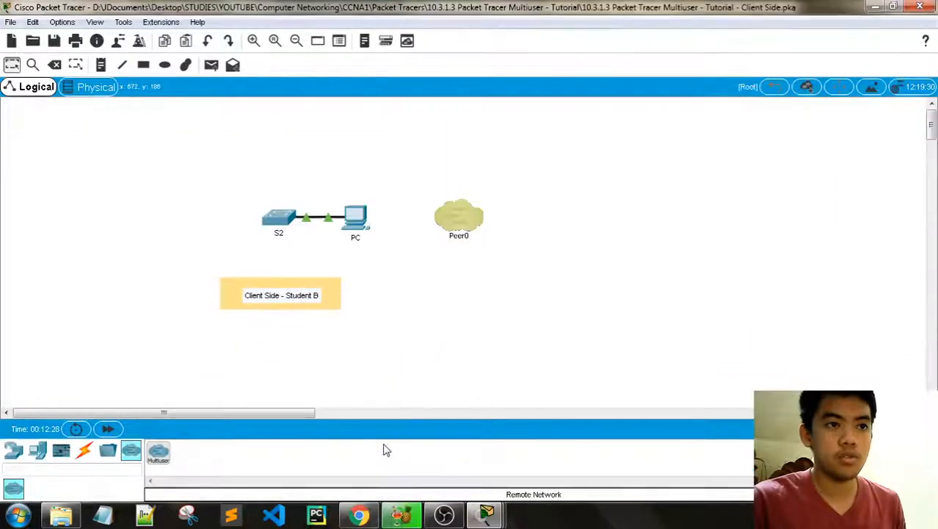
Step: Review Peer0's outgoing connection settings, then scroll the instructions to Step 3's S2-to-Peer0 cabling
click(464, 223)
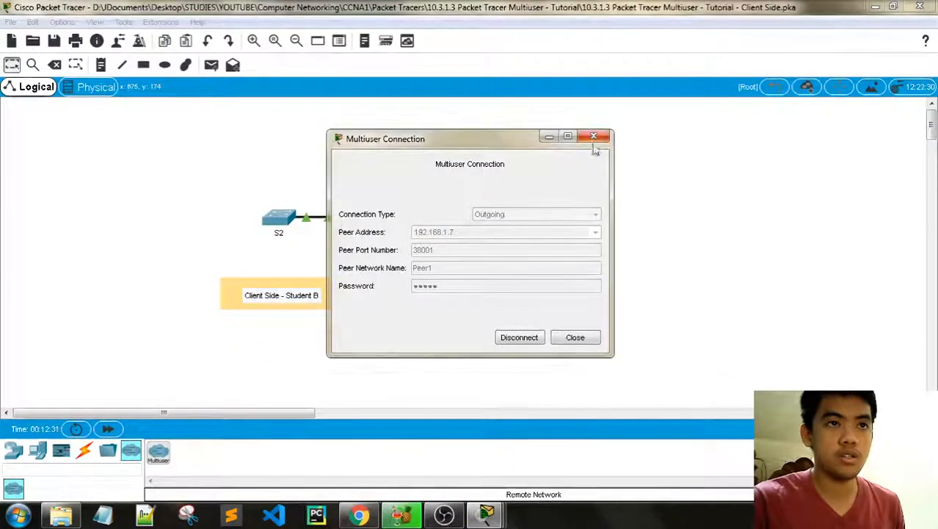
click(567, 340)
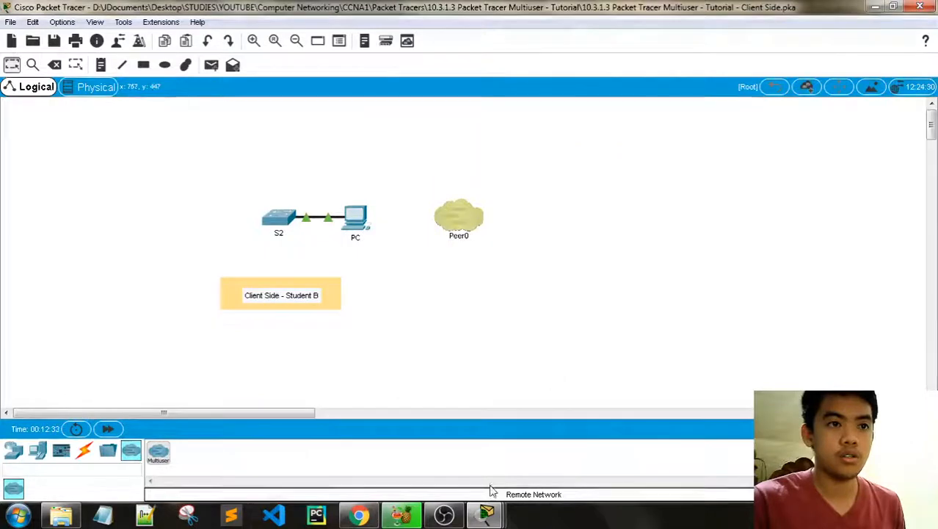
mouse_move(486, 513)
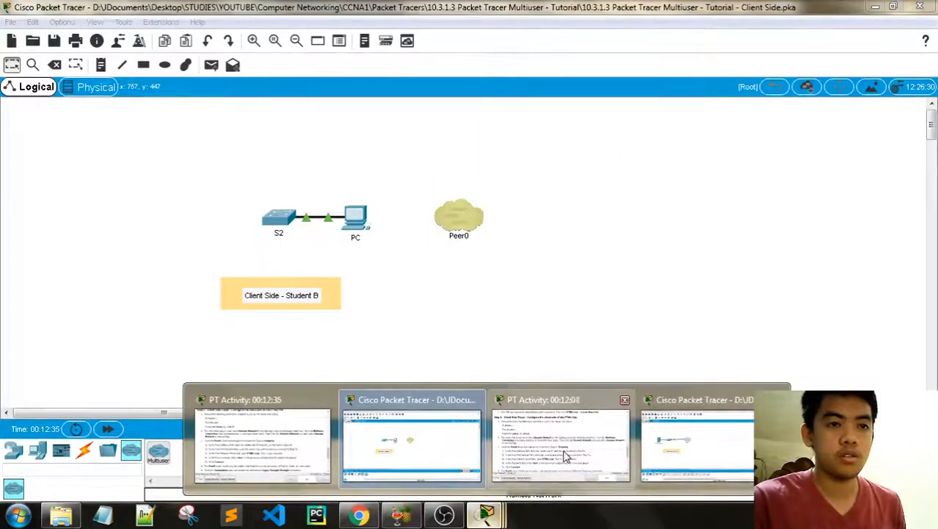
click(304, 441)
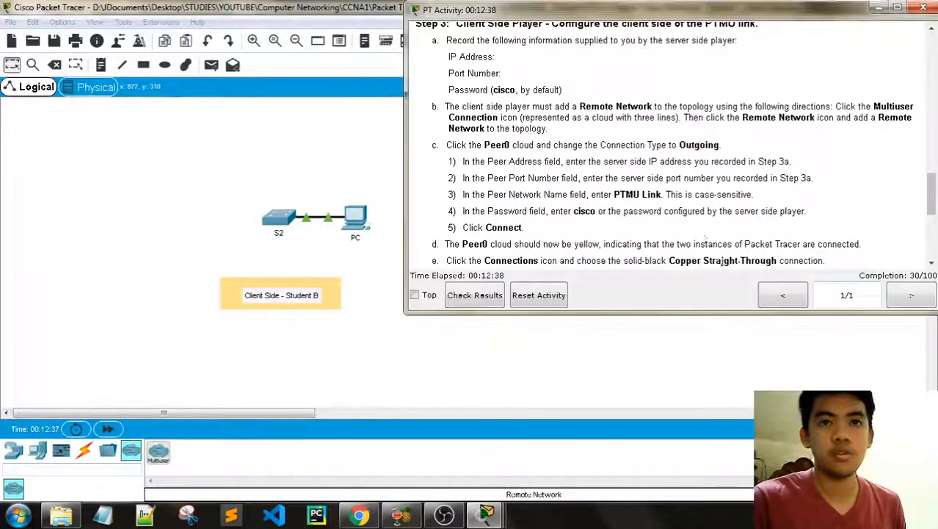
scroll(758, 206, down, 3)
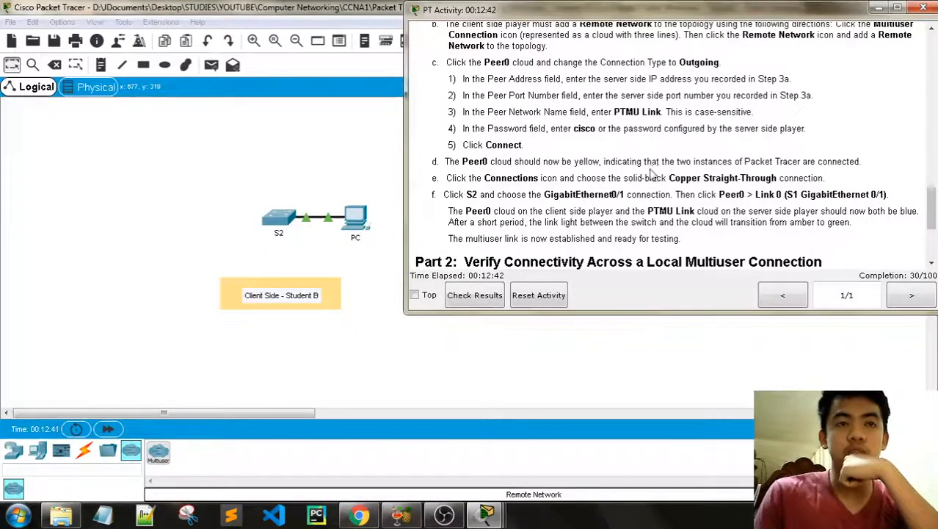
Step: Shift the instructions and canvas to show Peer0, with the instructions scrolled to step f and Part 2
drag(632, 15, 665, 18)
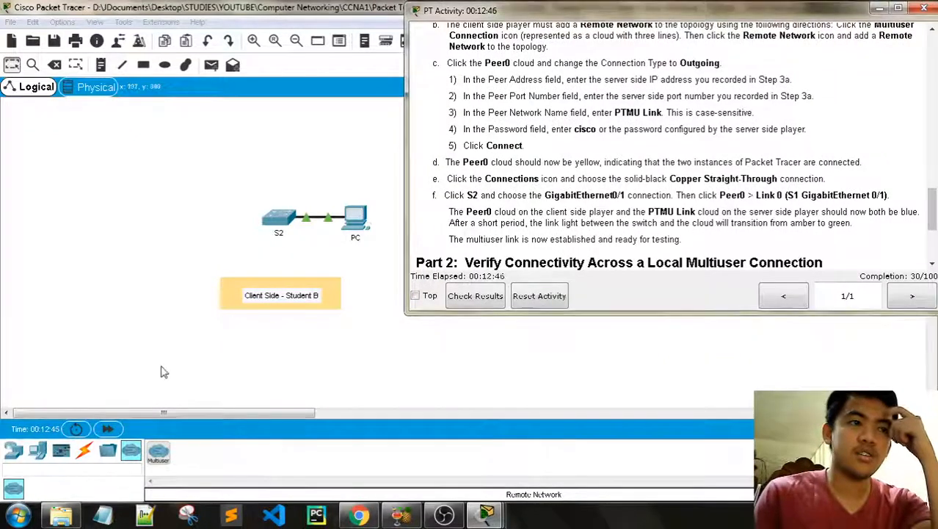
drag(149, 413, 194, 411)
mouse_move(446, 513)
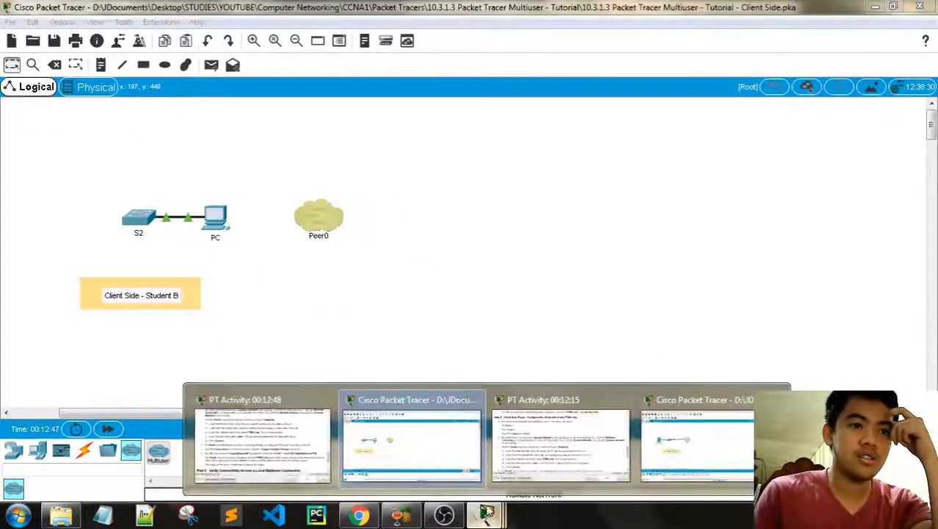
click(273, 452)
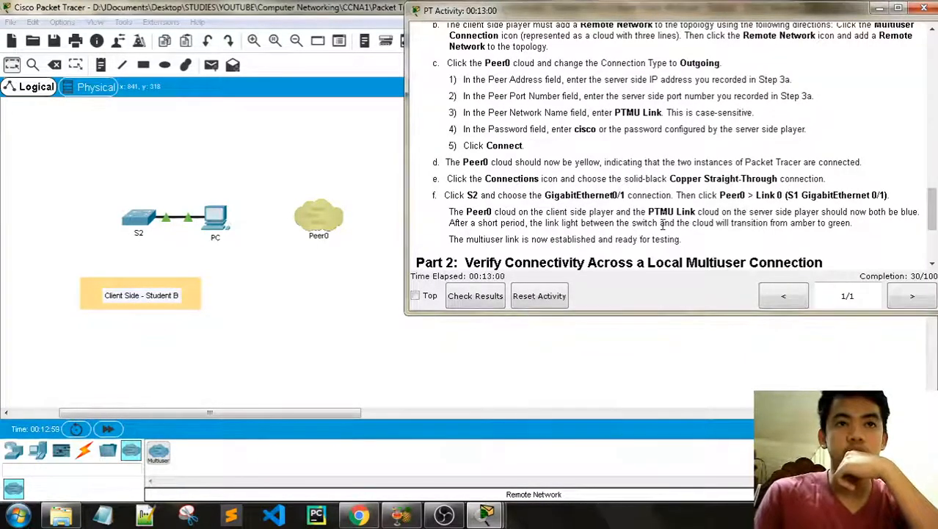
scroll(663, 225, down, 1)
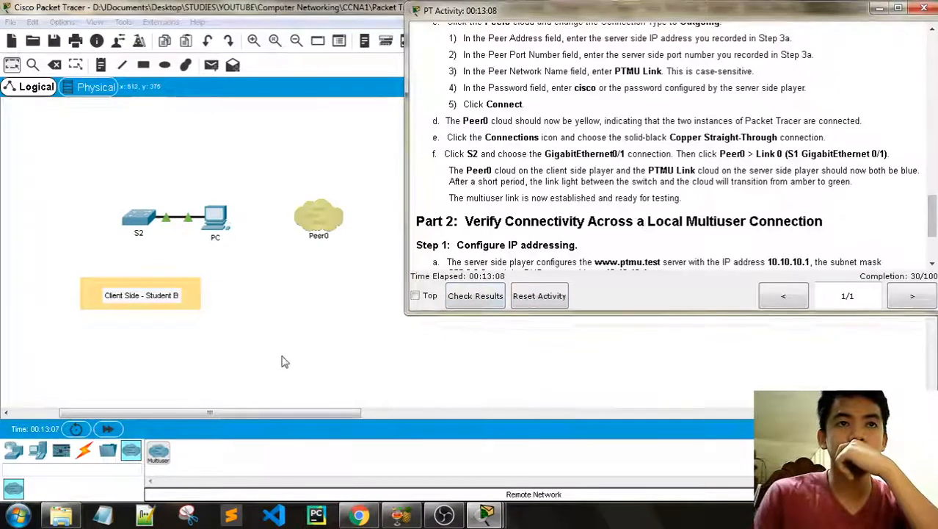
Step: Cancel a mistaken cable and move the Peer0 cloud to the left of switch S2
click(84, 450)
click(212, 451)
click(214, 222)
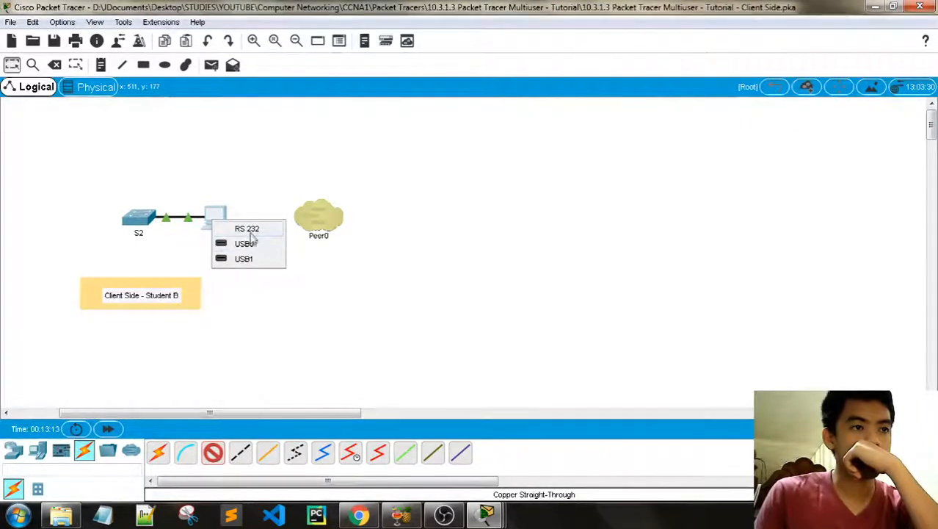
click(214, 451)
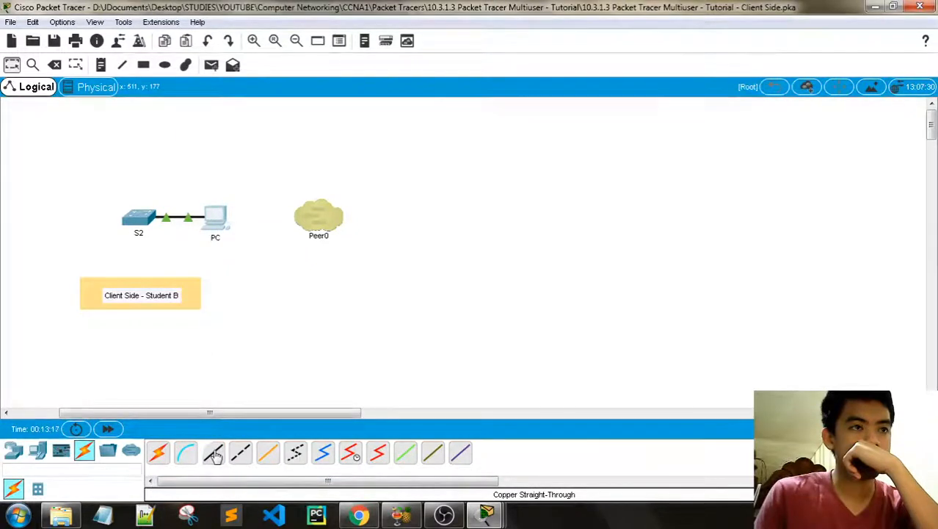
drag(315, 226, 54, 199)
mouse_move(486, 514)
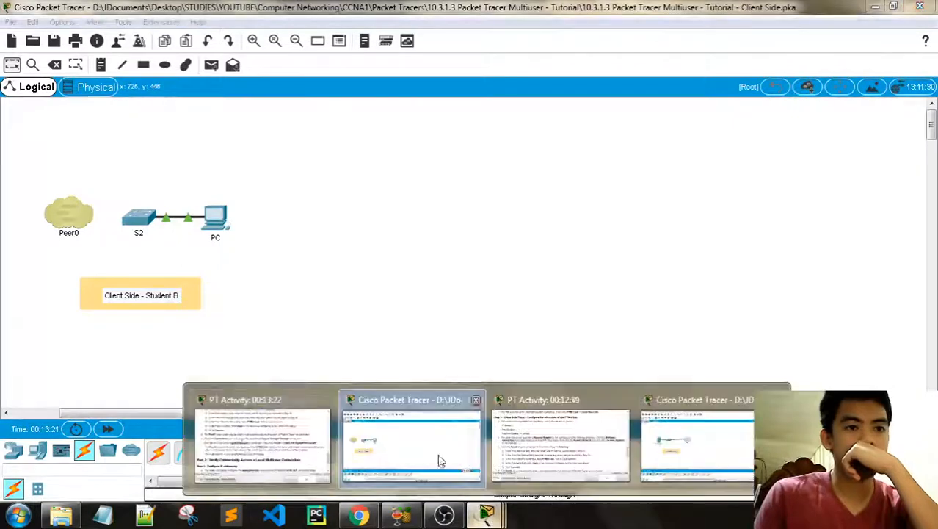
click(292, 397)
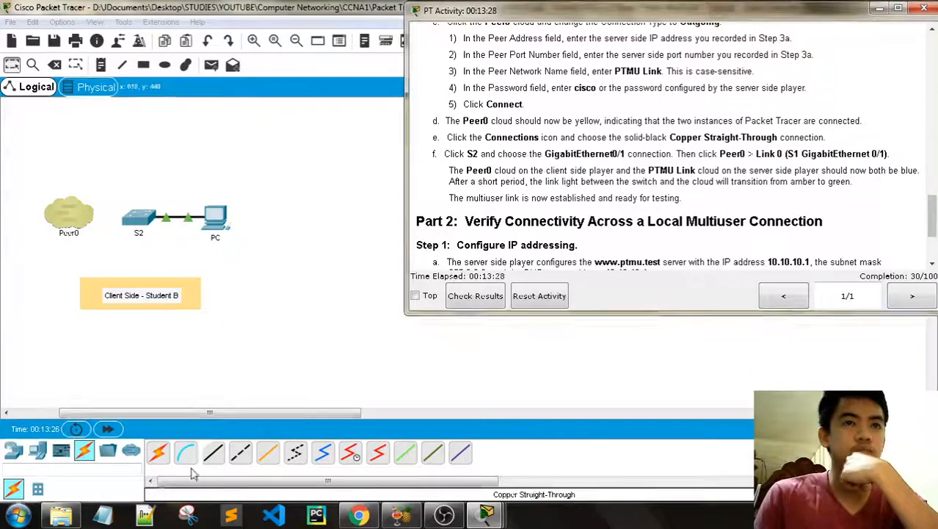
Step: Cable Peer0's Link 0 to S2's GigabitEthernet0/1 with a copper straight-through cable
click(213, 450)
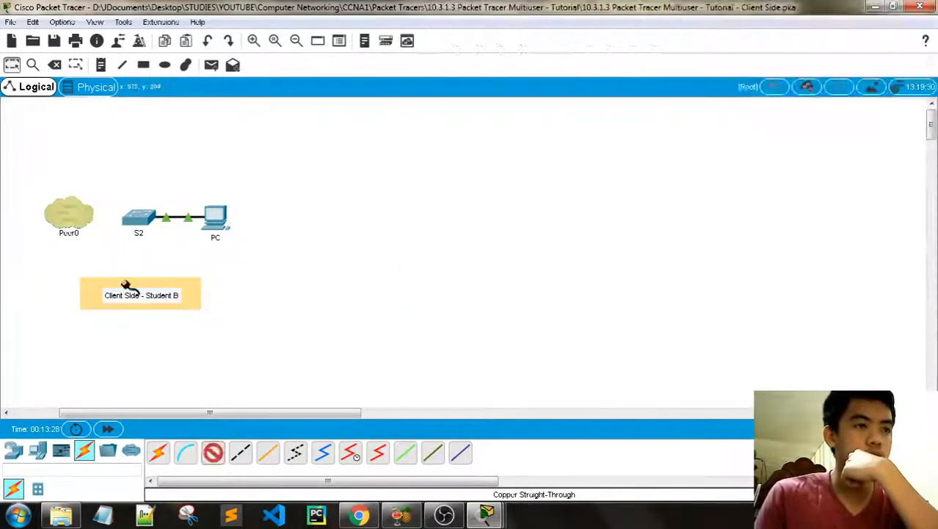
click(70, 213)
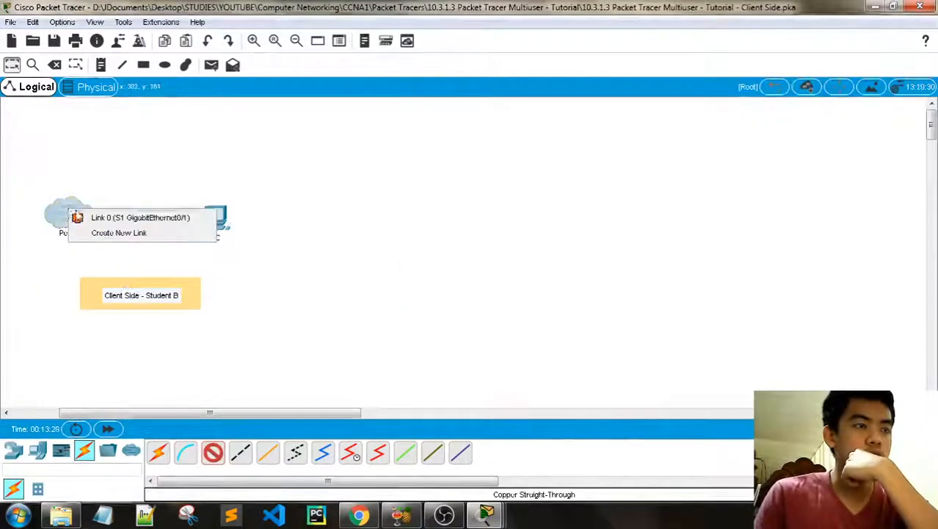
click(110, 218)
click(140, 220)
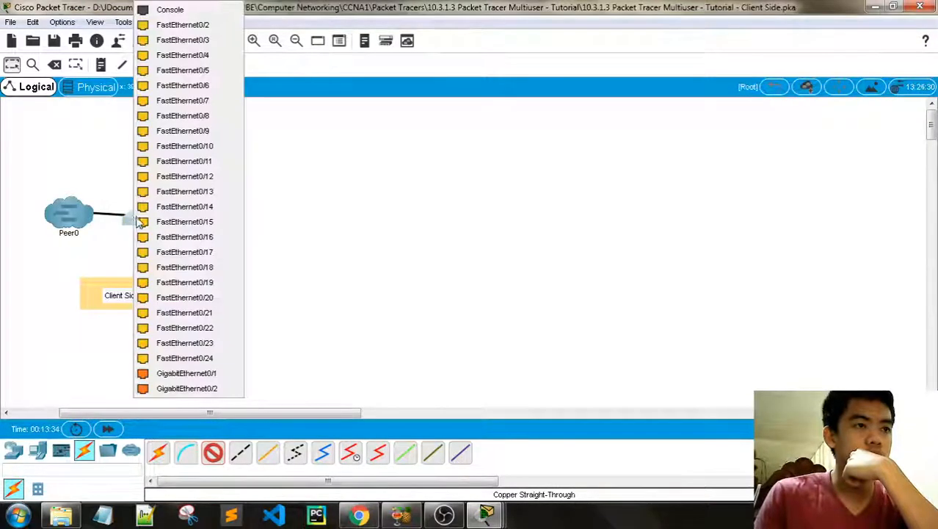
click(171, 374)
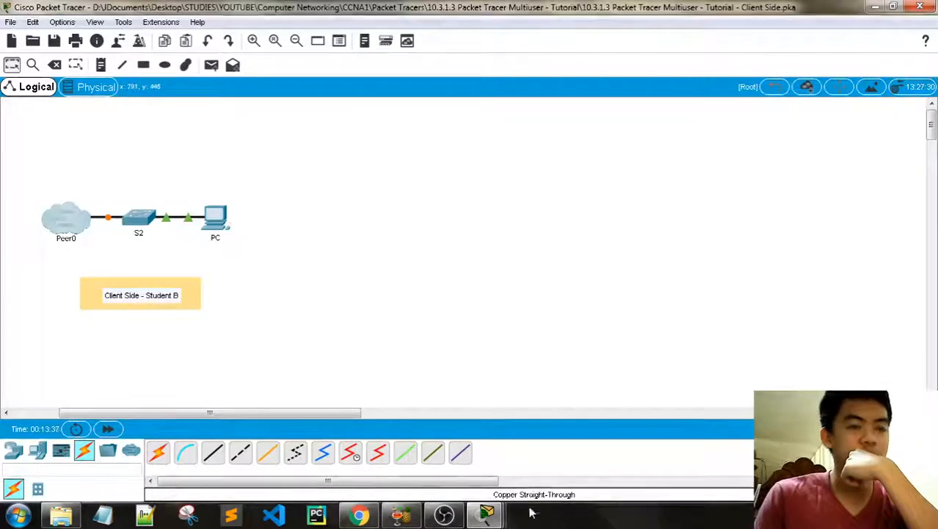
Step: Scroll down through the activity instructions, then go back to the topology
mouse_move(486, 514)
click(555, 444)
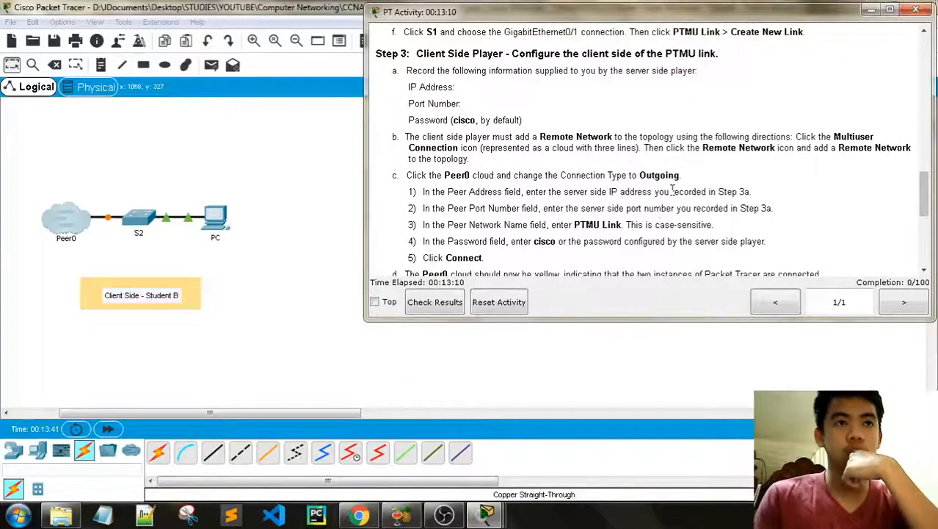
scroll(658, 233, down, 6)
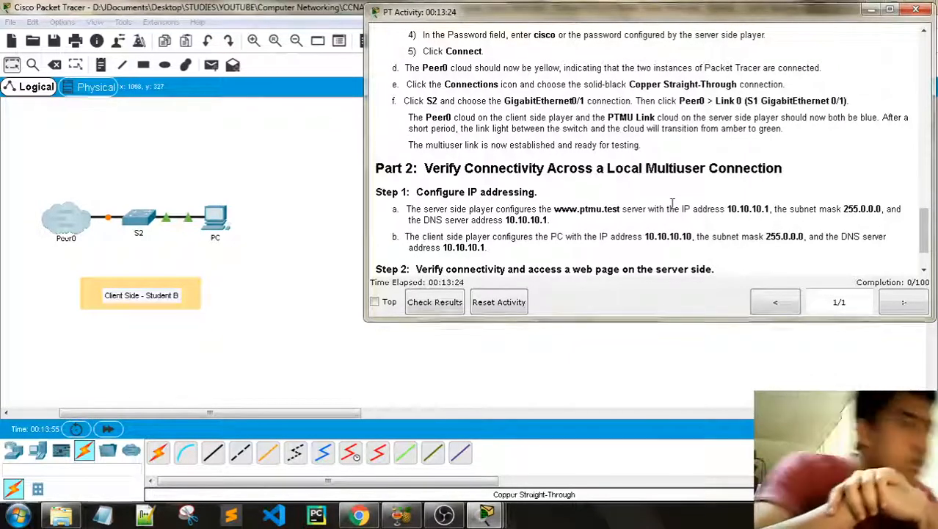
click(184, 115)
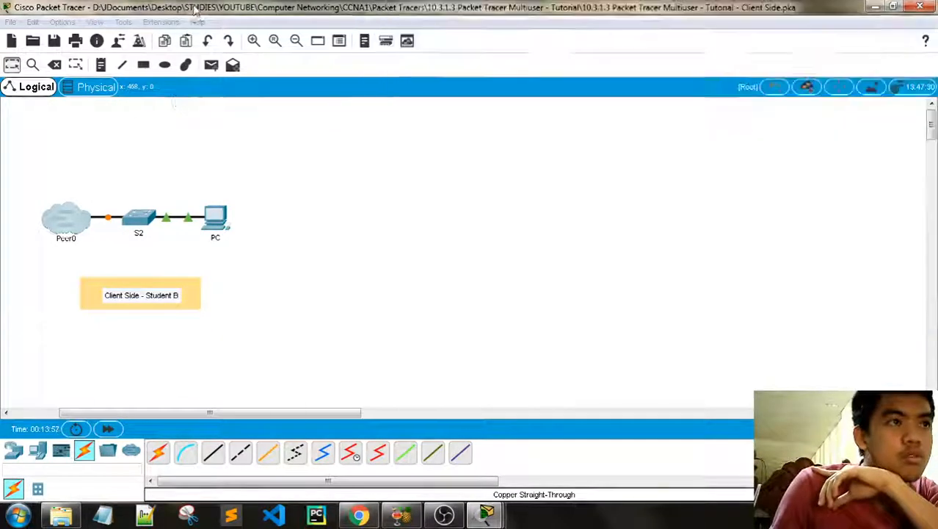
Step: Fast-forward simulation time and check the Server Side's Peer1 link lights
click(104, 428)
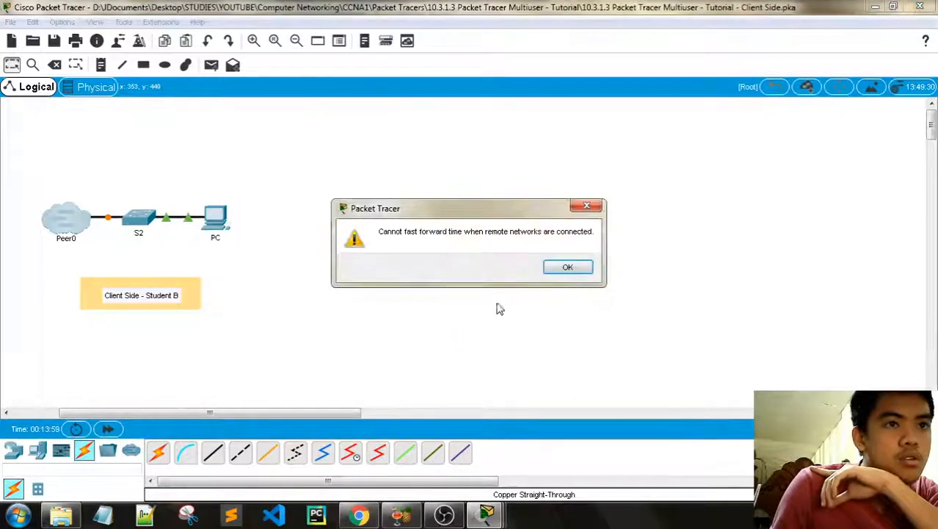
click(558, 270)
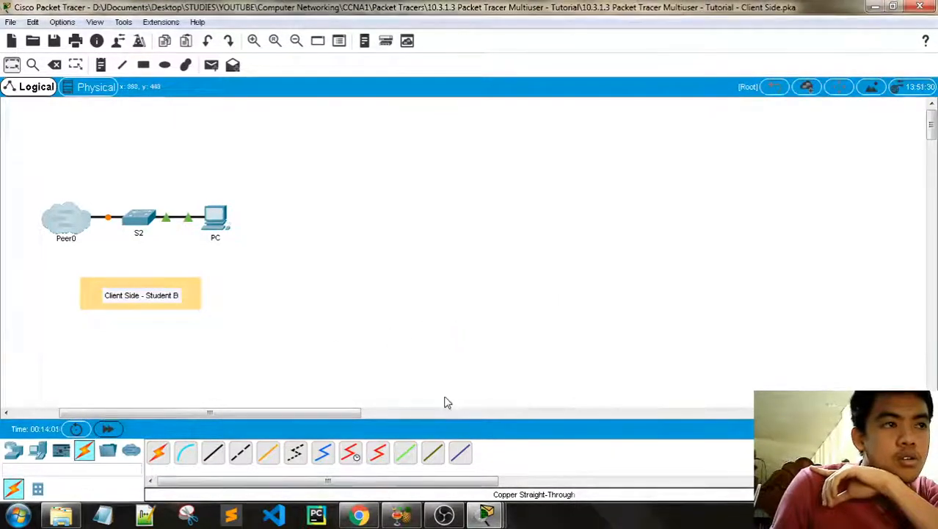
mouse_move(485, 515)
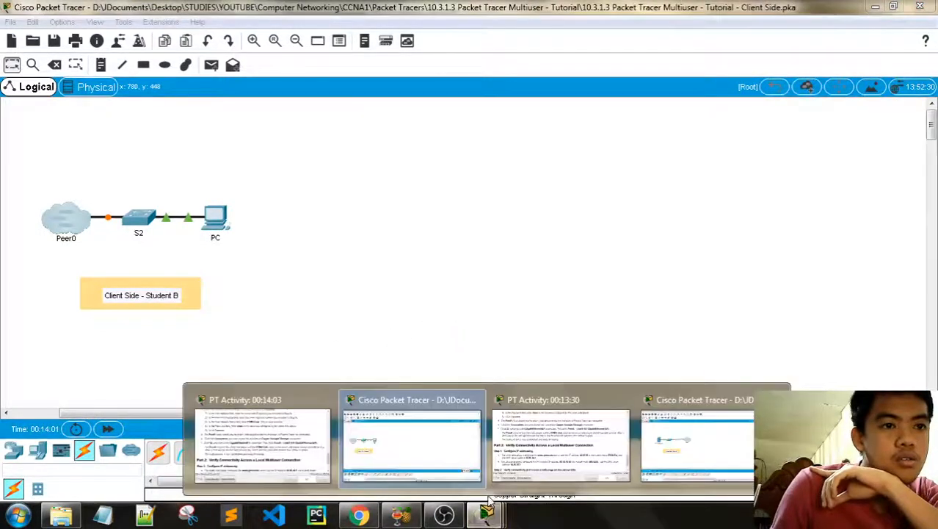
click(688, 446)
drag(316, 222, 317, 226)
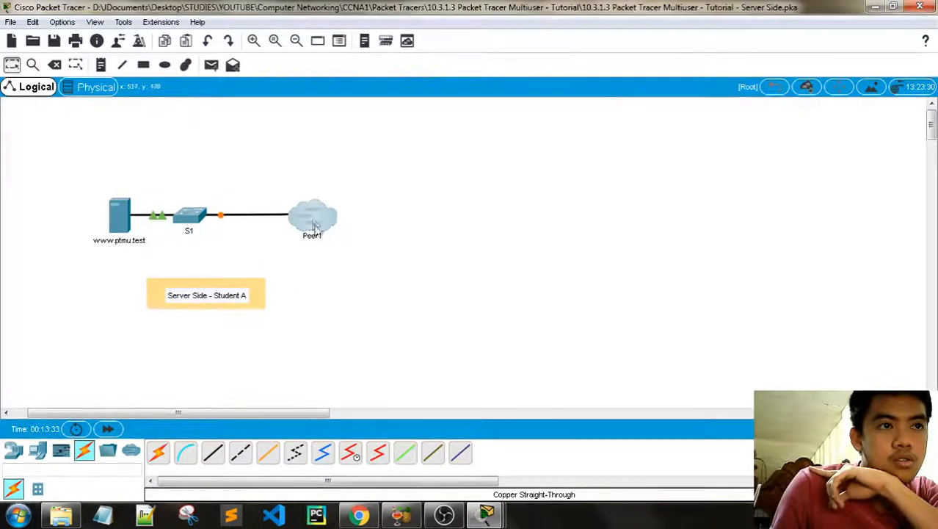
mouse_move(486, 515)
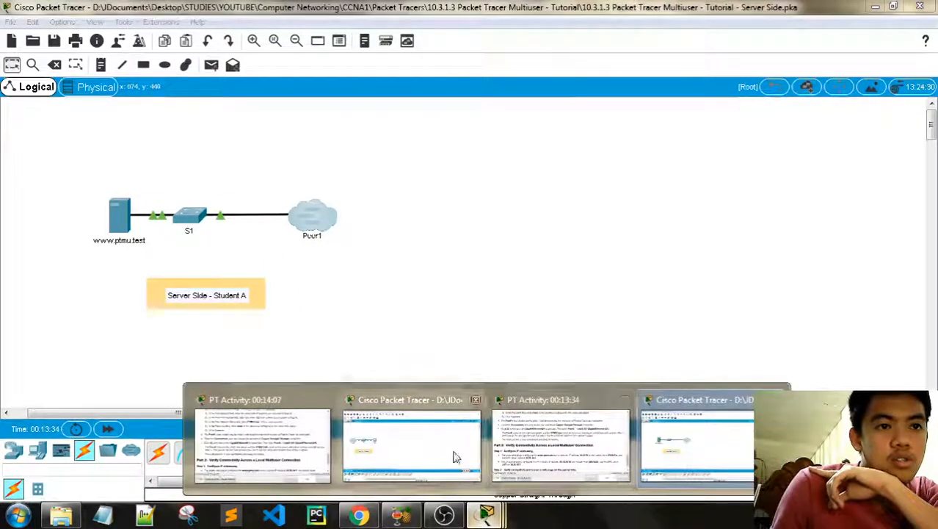
click(265, 448)
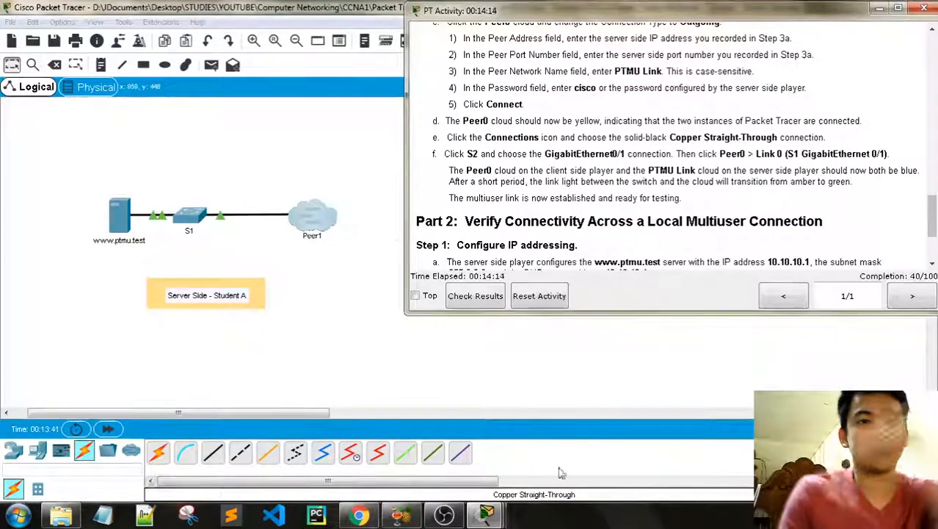
Step: Check the Client Side link lights and scroll its instructions to Part 2 addressing
mouse_move(487, 519)
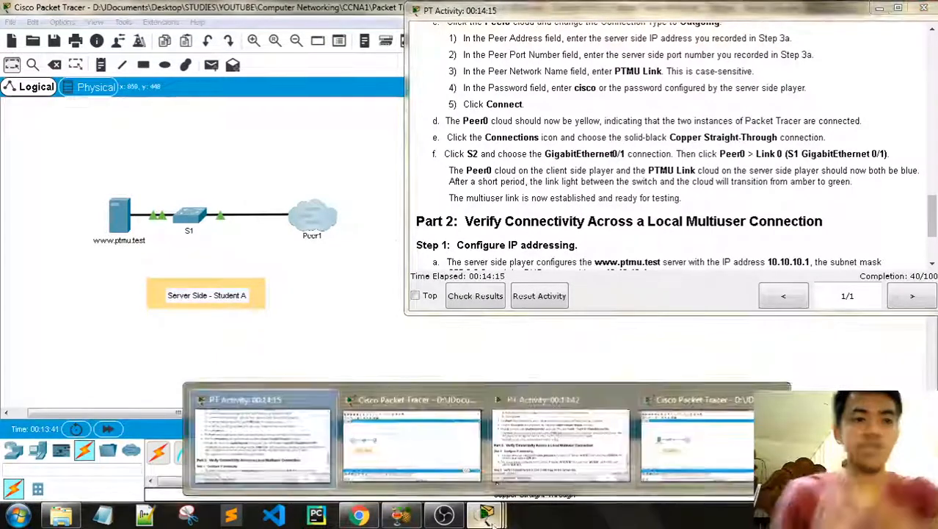
click(421, 437)
mouse_move(487, 518)
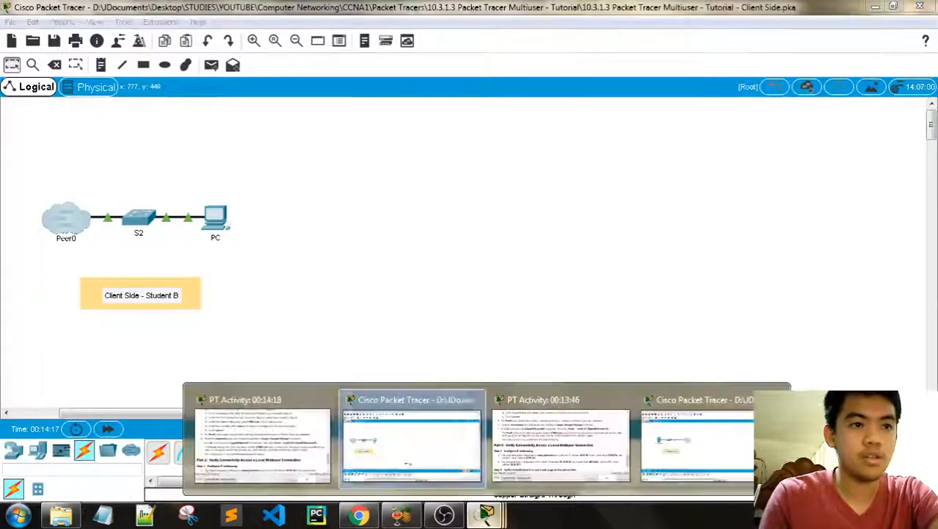
click(306, 449)
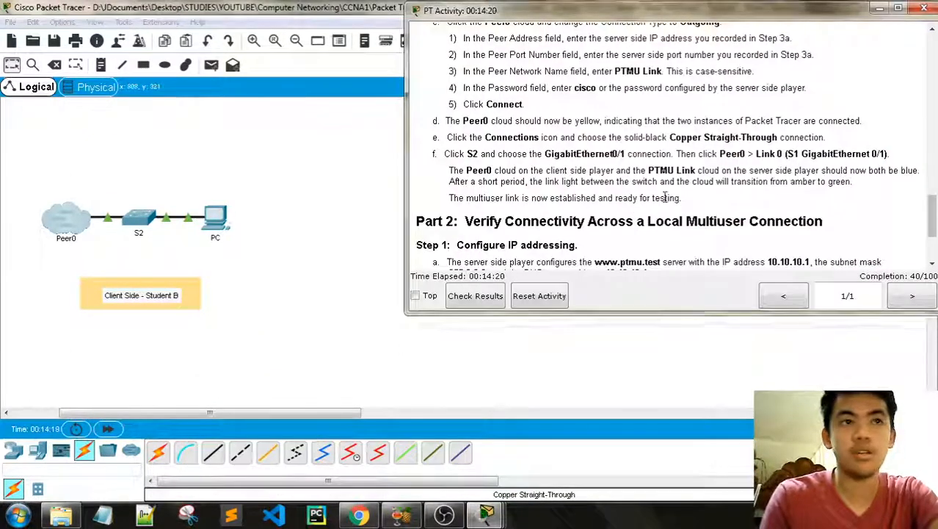
scroll(664, 197, down, 1)
scroll(633, 202, down, 2)
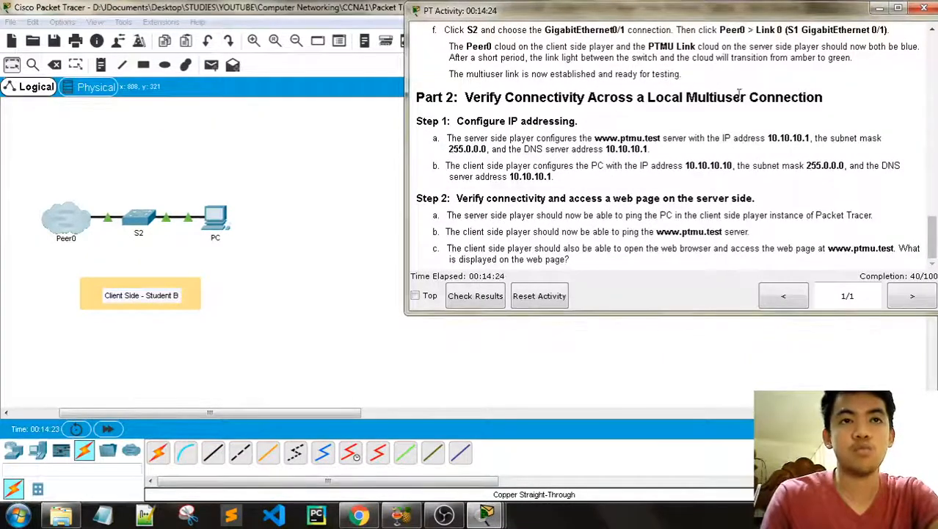
Step: Bring up the Server Side instance and its instructions scrolled to Part 2's IP addressing steps
drag(669, 20, 657, 20)
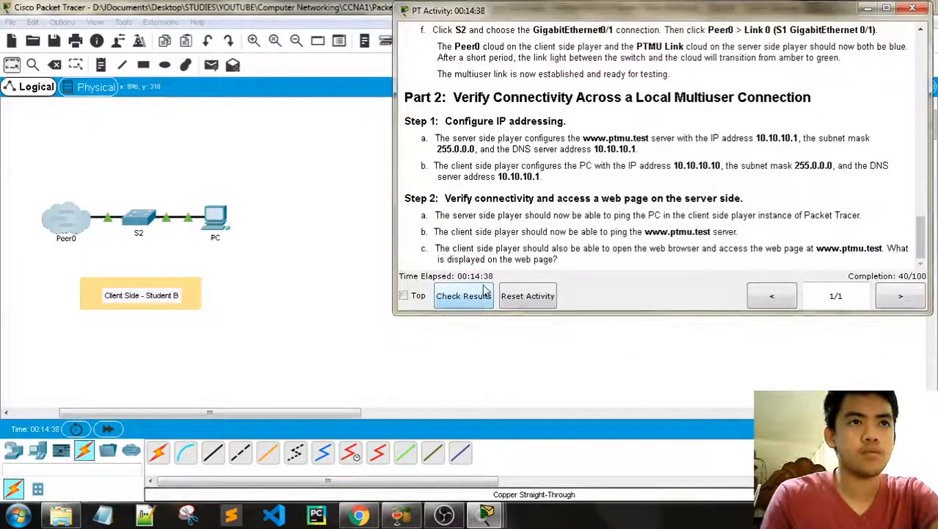
mouse_move(485, 513)
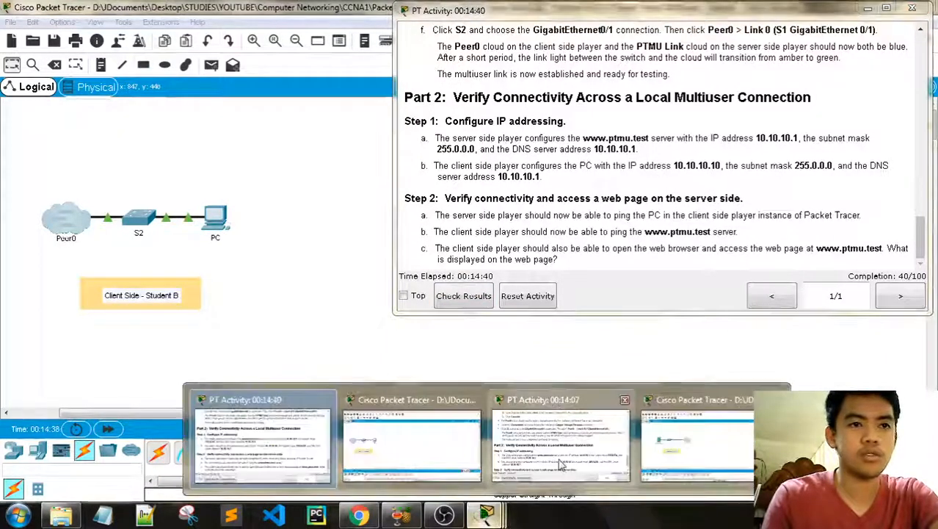
click(697, 433)
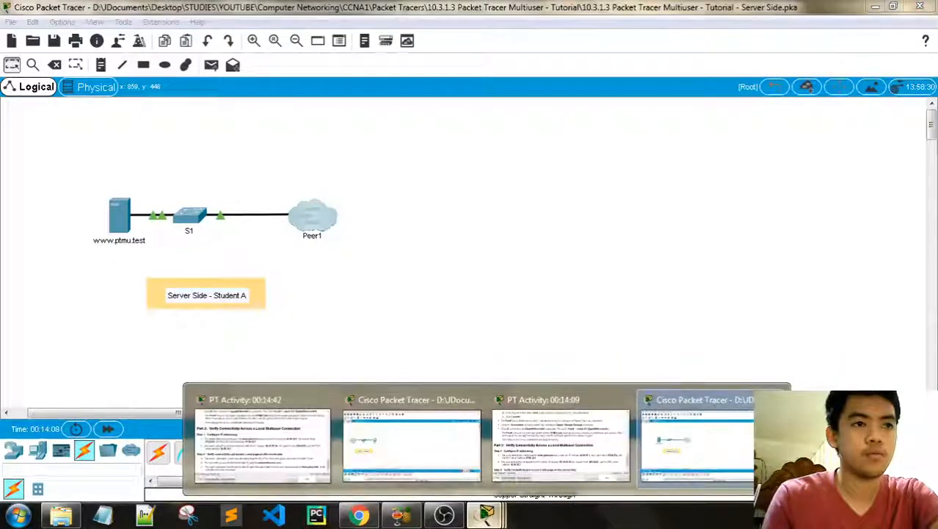
click(560, 444)
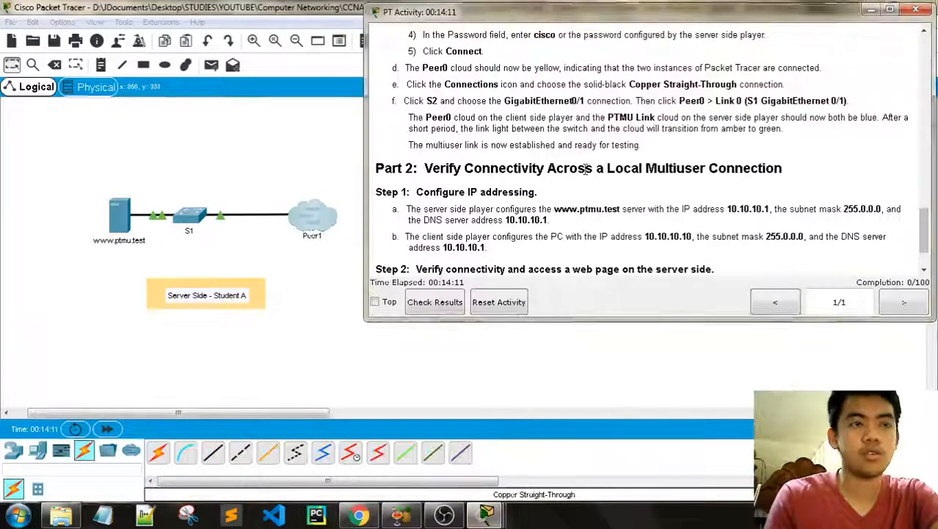
scroll(545, 144, down, 1)
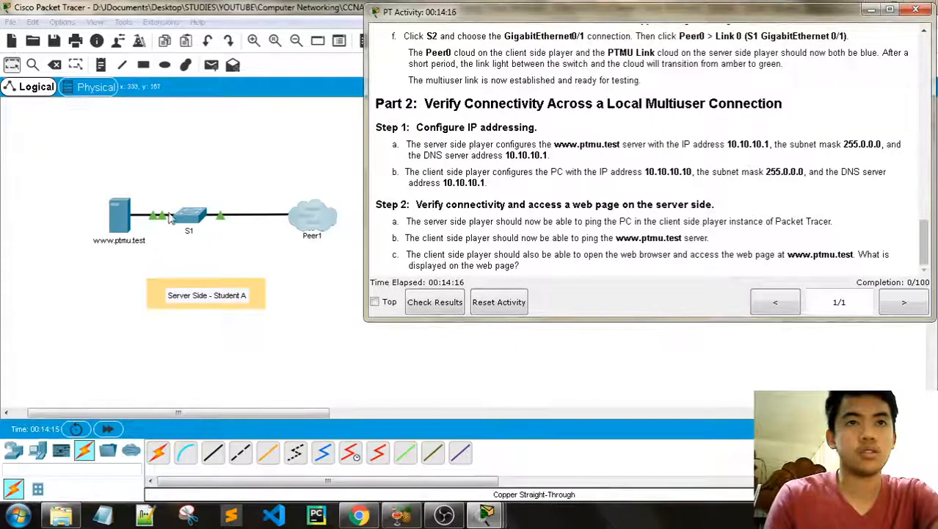
click(171, 218)
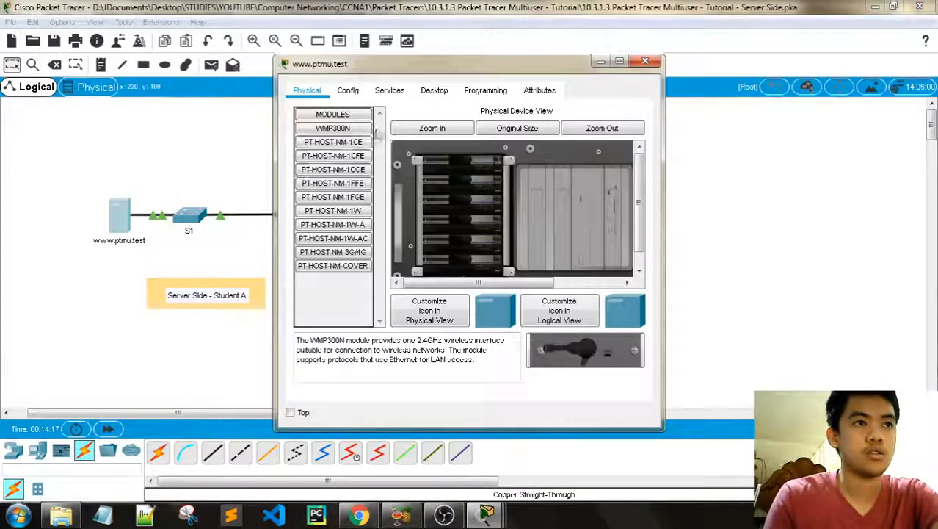
click(389, 89)
click(434, 90)
click(329, 158)
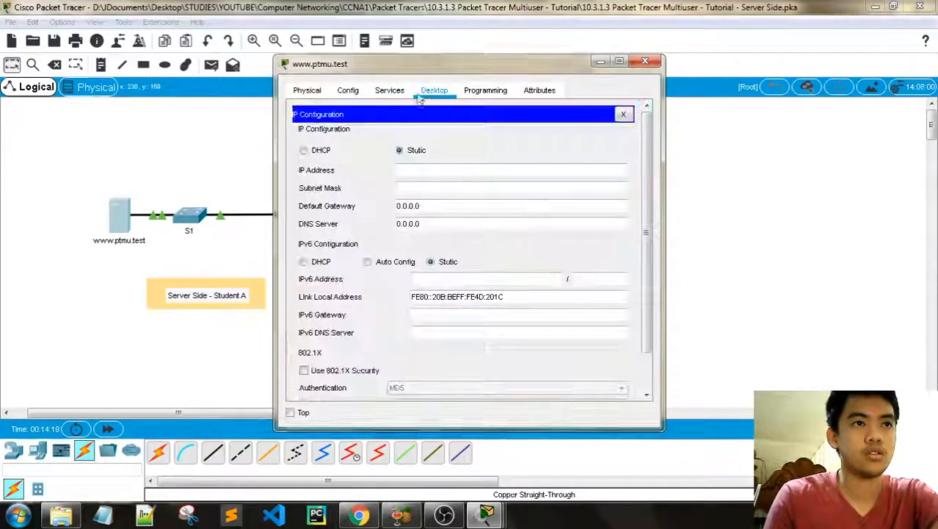
drag(421, 66, 204, 60)
mouse_move(490, 518)
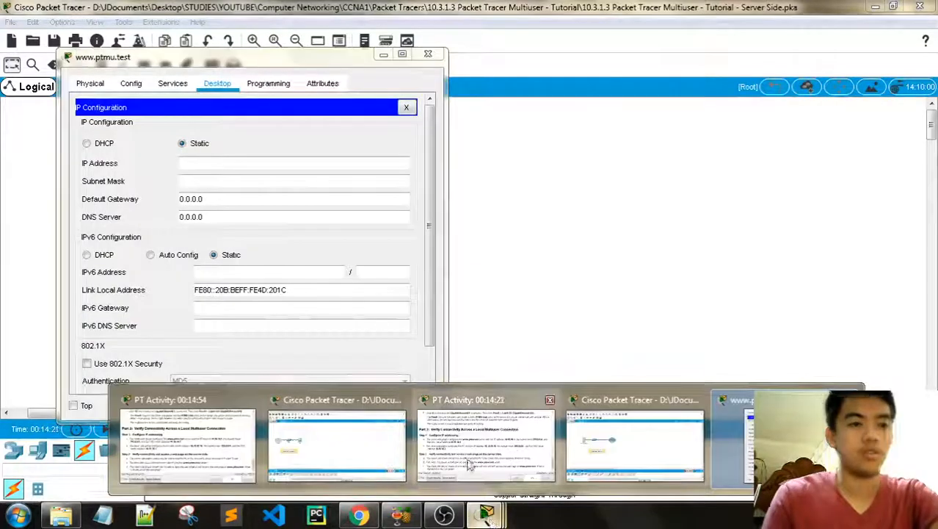
click(429, 435)
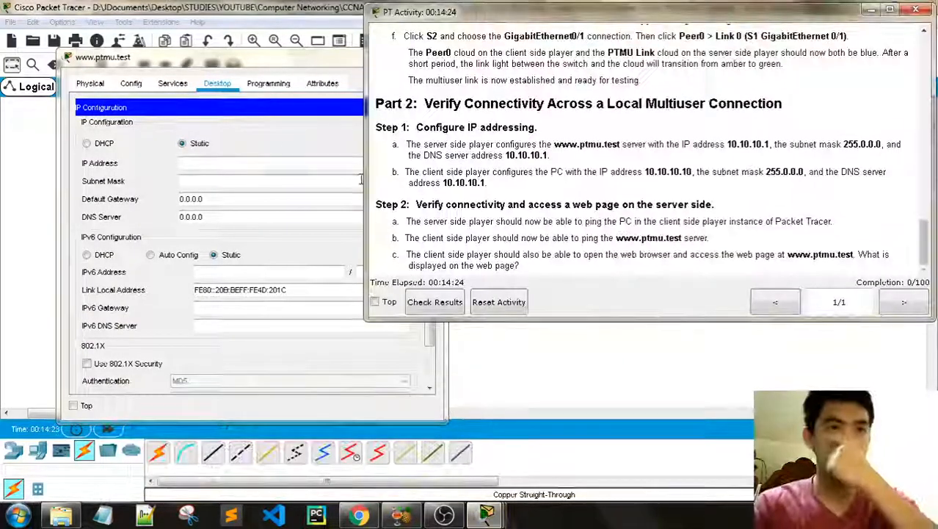
drag(215, 60, 183, 57)
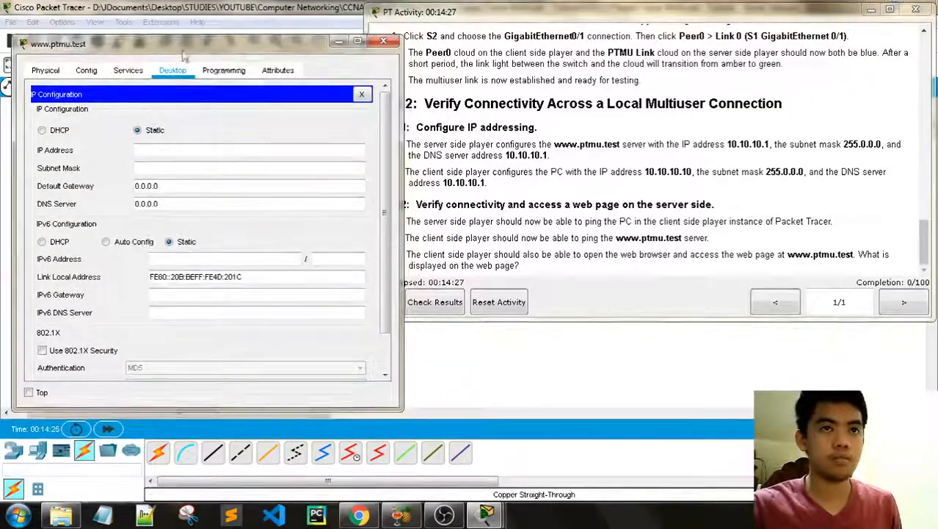
Step: Give the server IP 10.10.10.1, mask 255.0.0.0 and DNS 10.10.10.1, then close it
click(176, 151)
text(10)
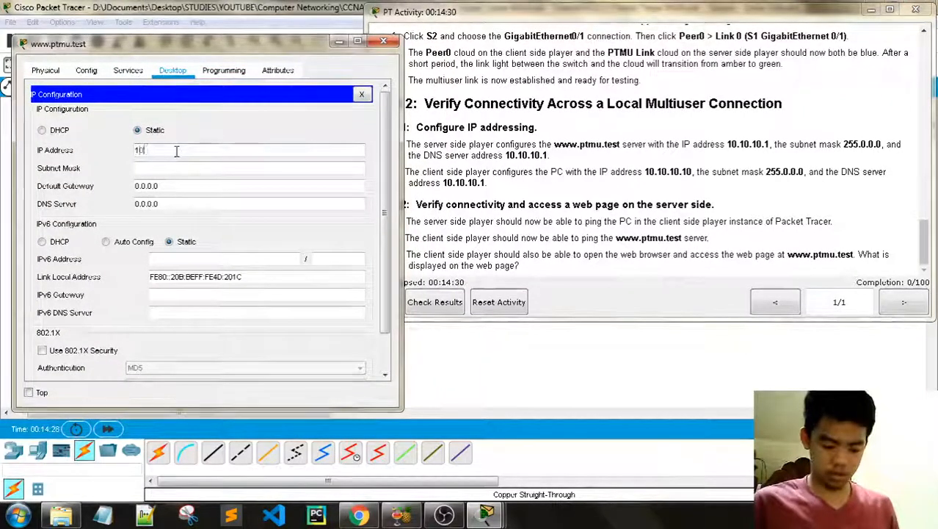
text(.10.10.1)
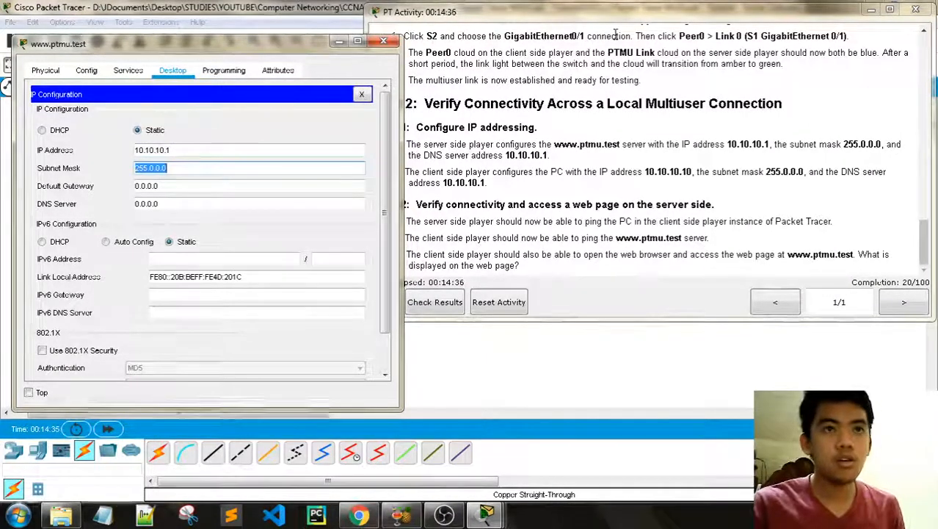
click(616, 5)
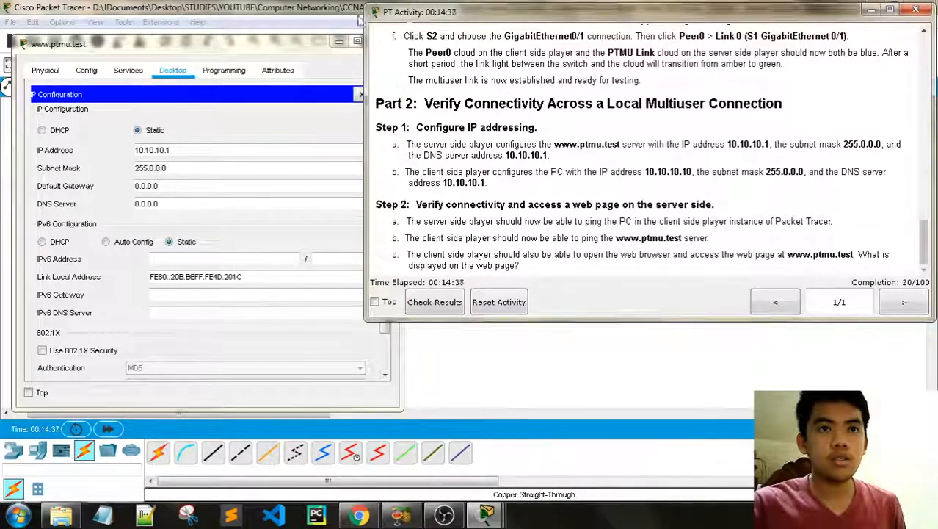
click(176, 59)
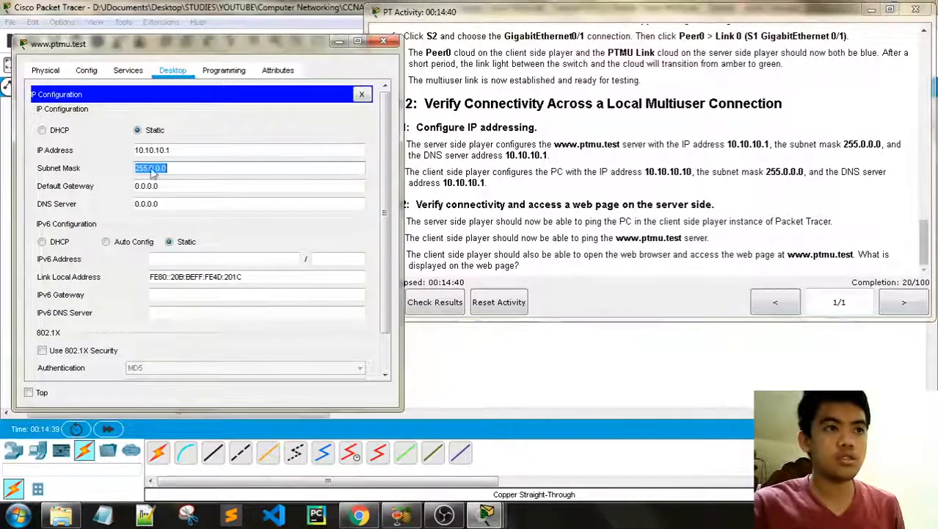
triple_click(174, 206)
text(10)
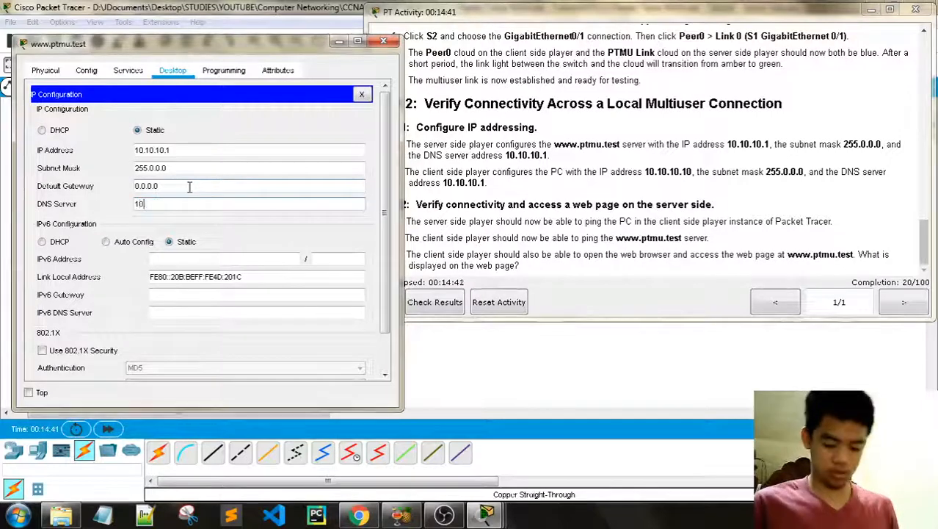
text(.10.10.1)
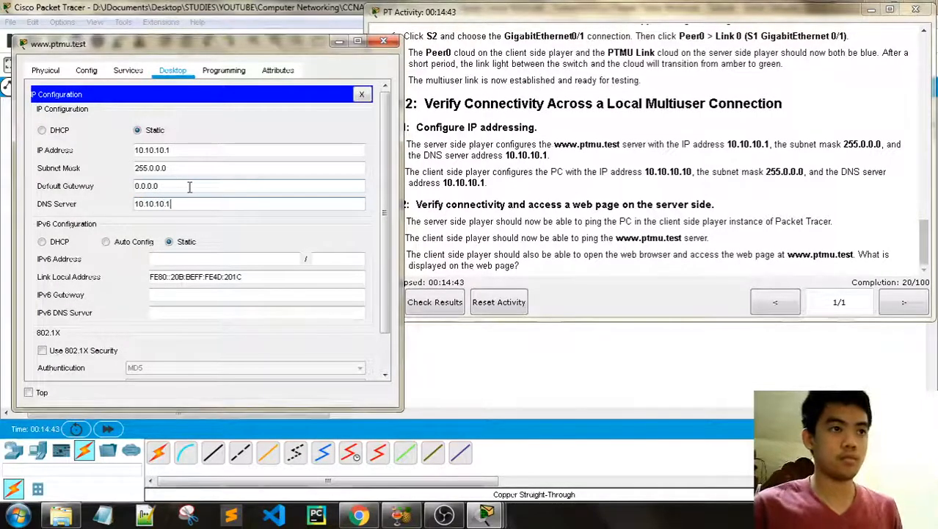
click(608, 36)
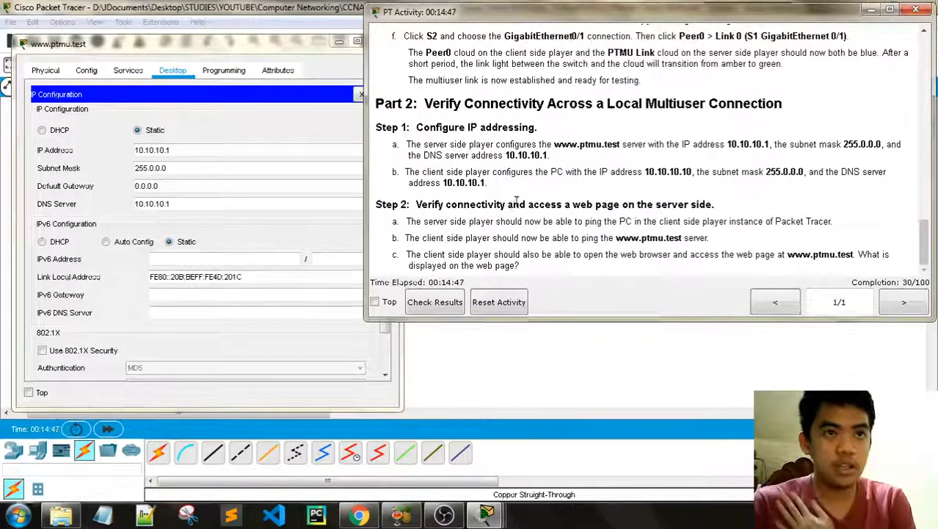
click(223, 57)
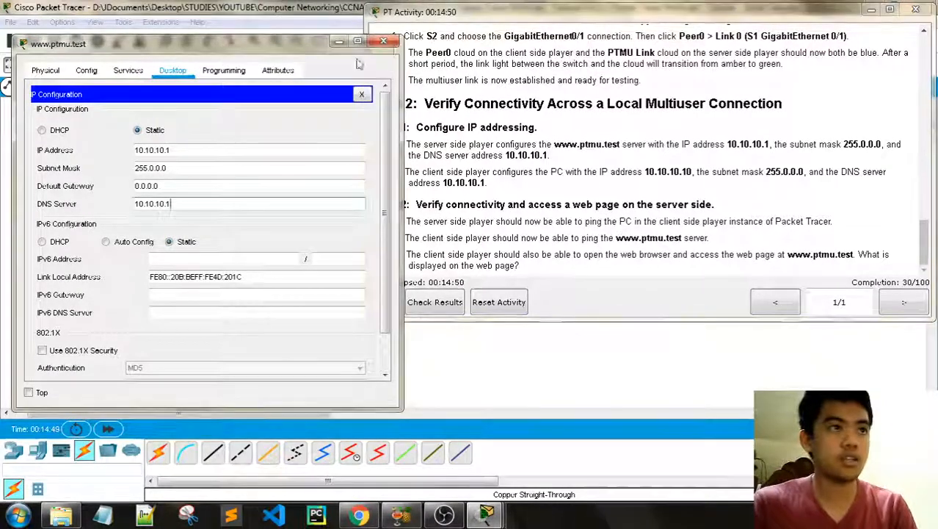
click(385, 42)
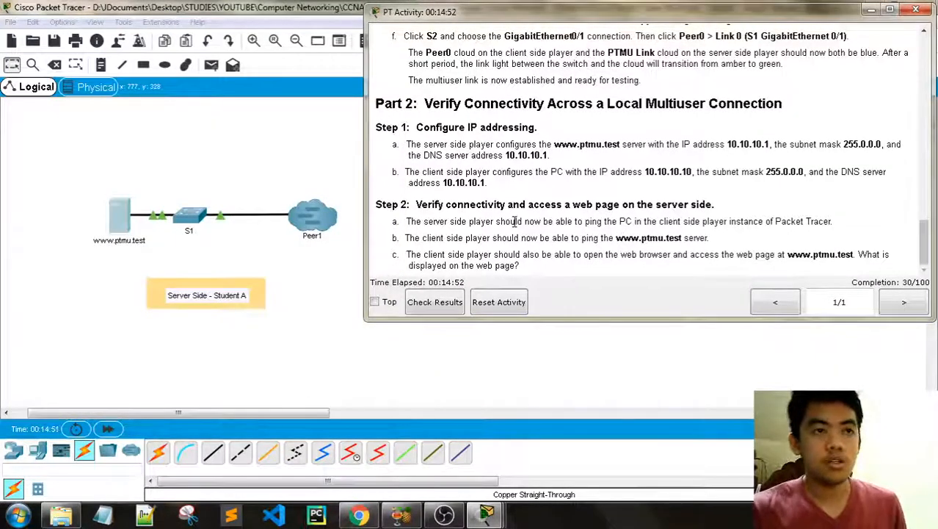
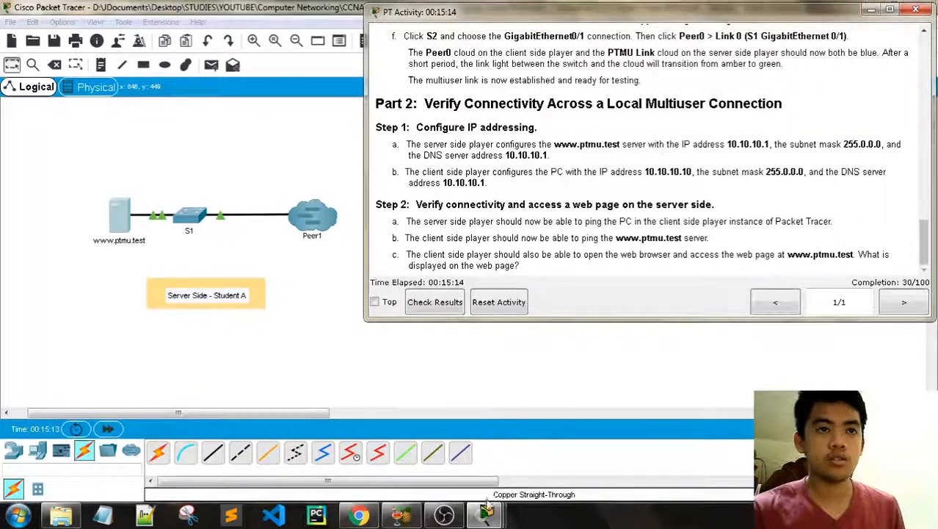
Step: Switch to the Client Side instance, check the PC's IP Configuration, then show the activity instructions
mouse_move(486, 511)
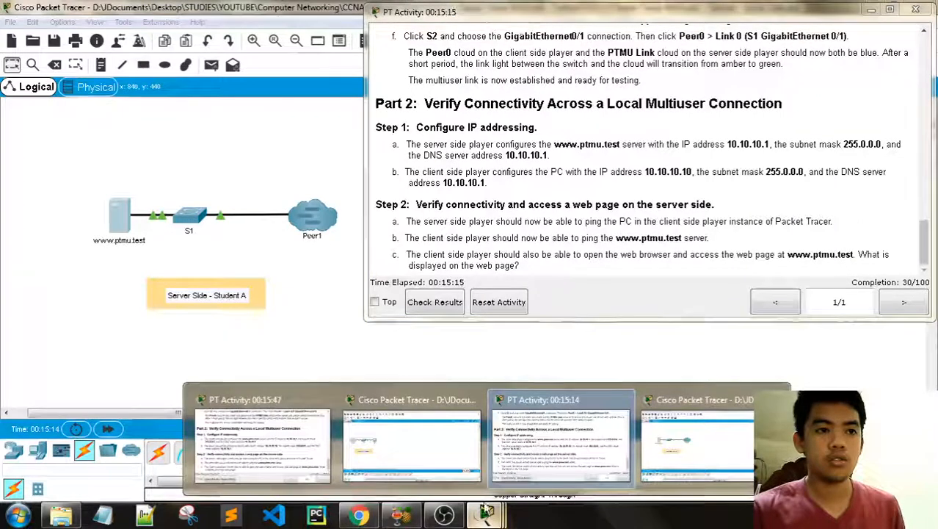
click(467, 484)
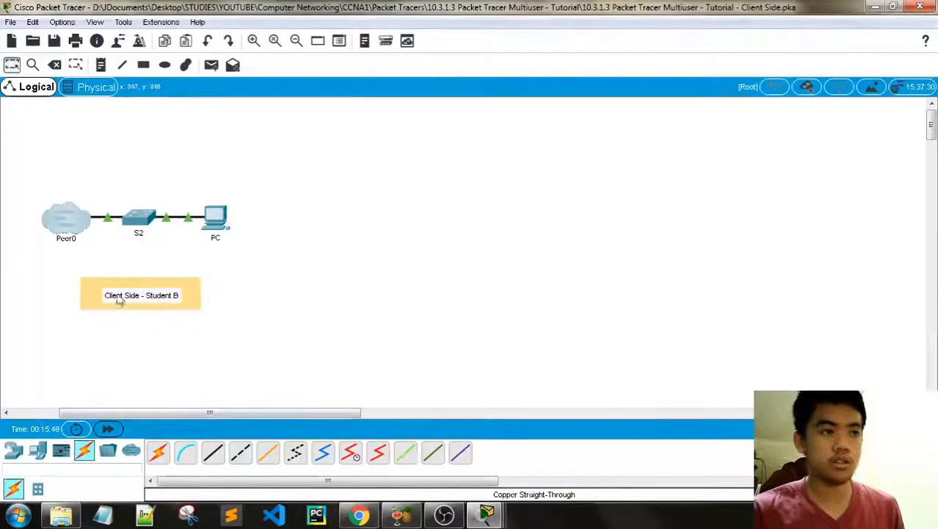
click(214, 228)
click(388, 90)
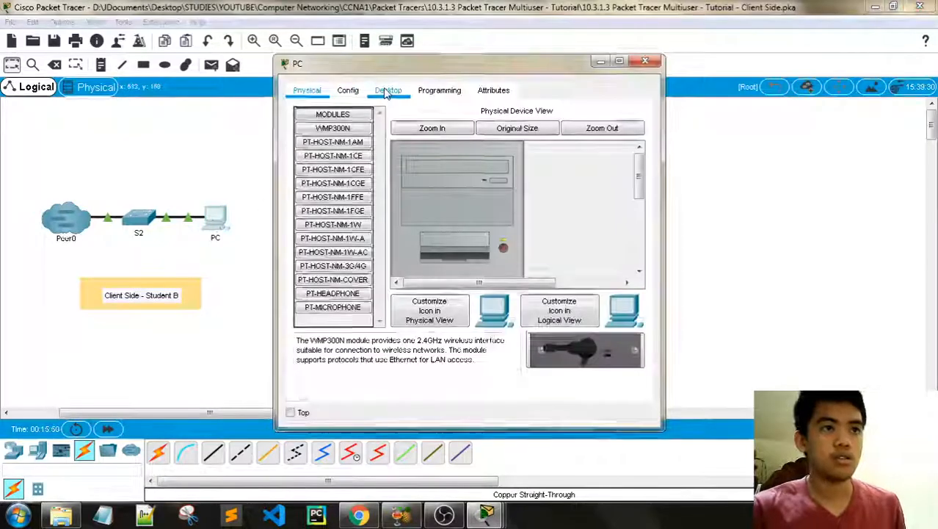
click(348, 148)
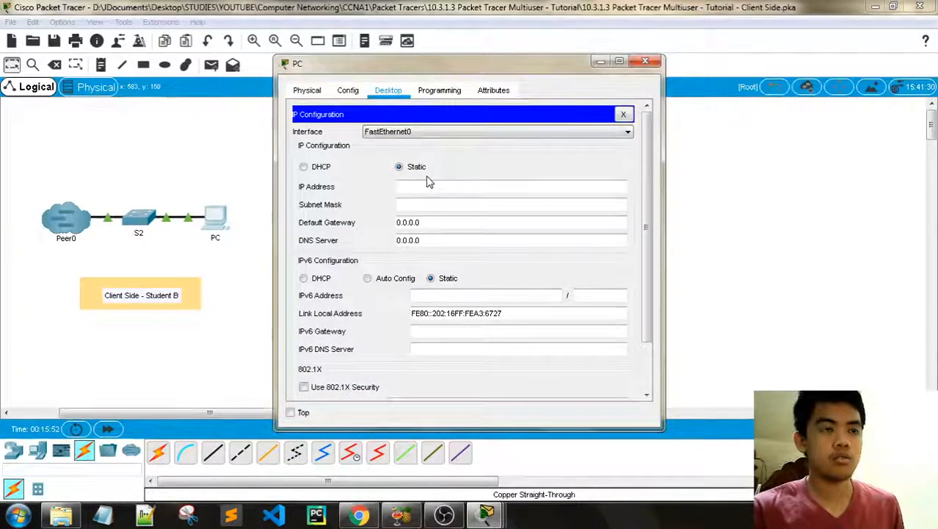
click(646, 64)
mouse_move(486, 514)
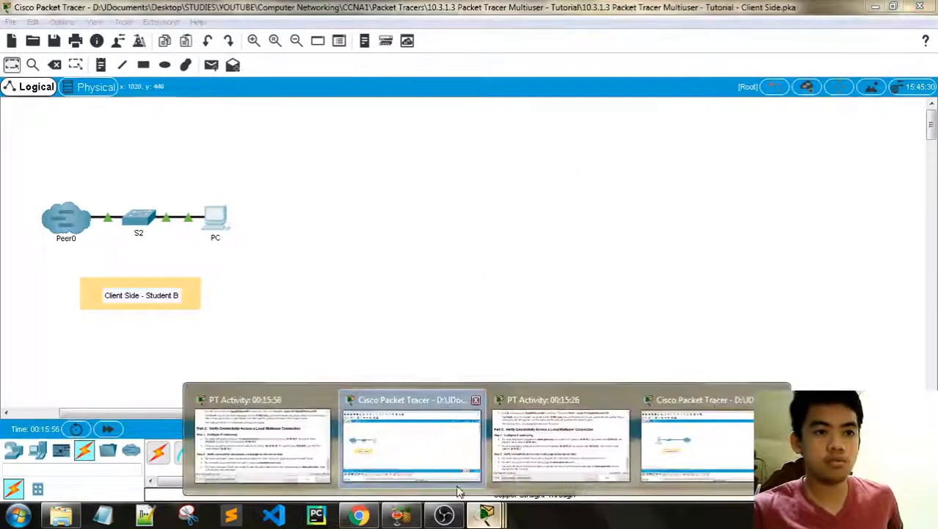
click(529, 444)
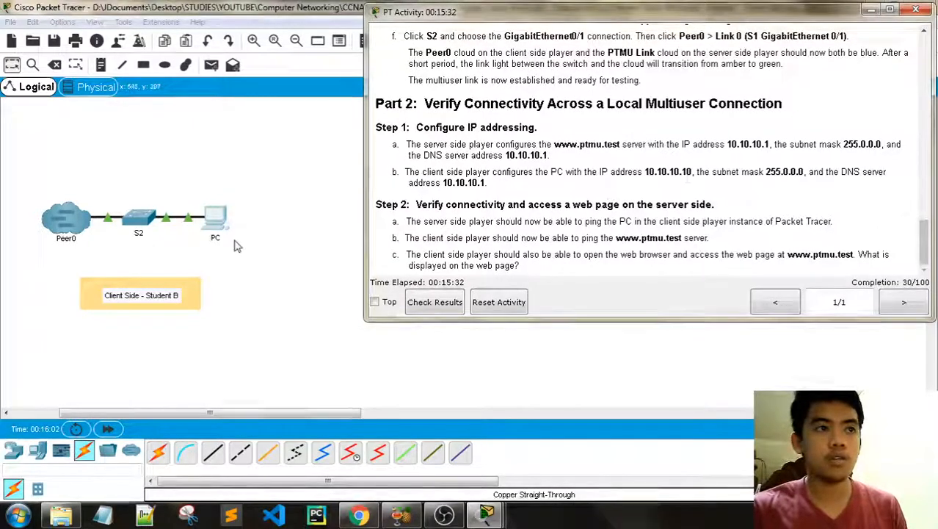
Step: Open the client PC's IP Configuration beside the activity instructions
click(217, 220)
click(334, 146)
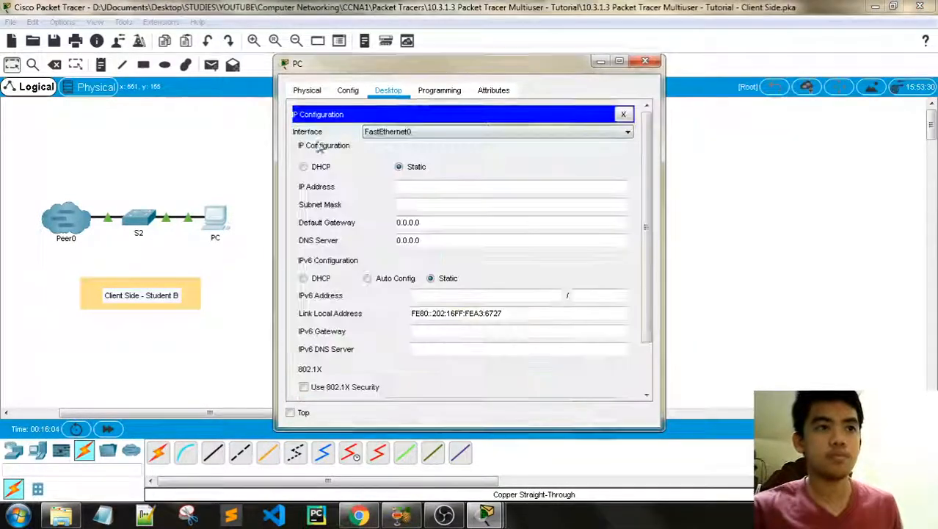
drag(441, 63, 202, 40)
mouse_move(485, 514)
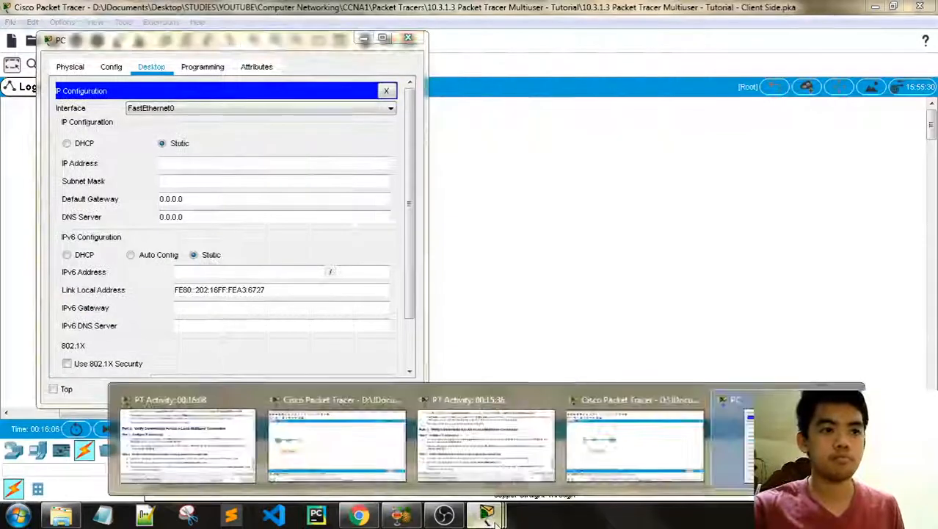
click(487, 445)
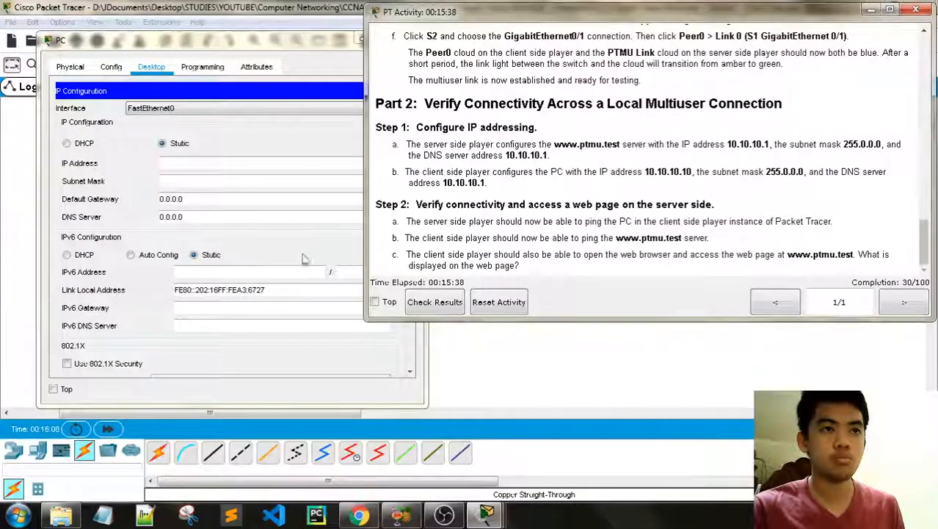
click(212, 162)
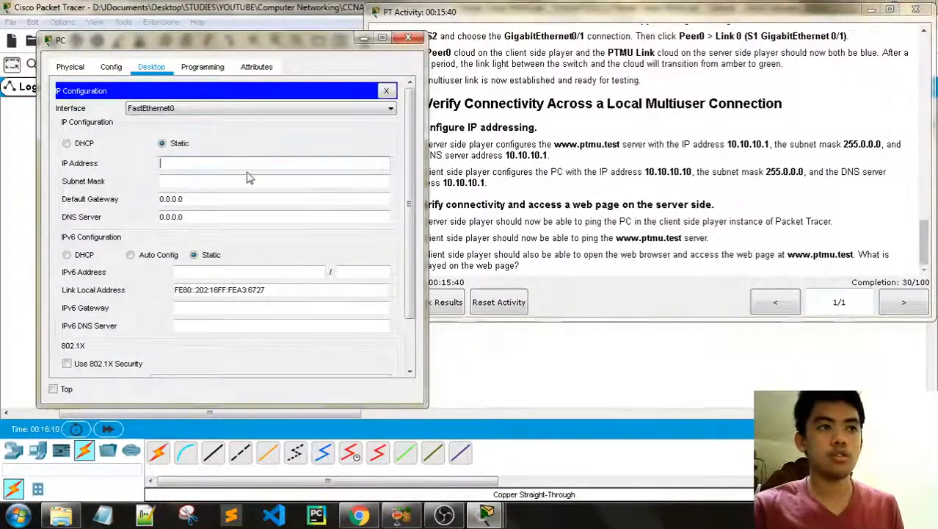
Step: Give the PC IP 10.10.10.10, mask 255.0.0.0 and DNS 10.10.10.1, then close it
text(10.10.10.10)
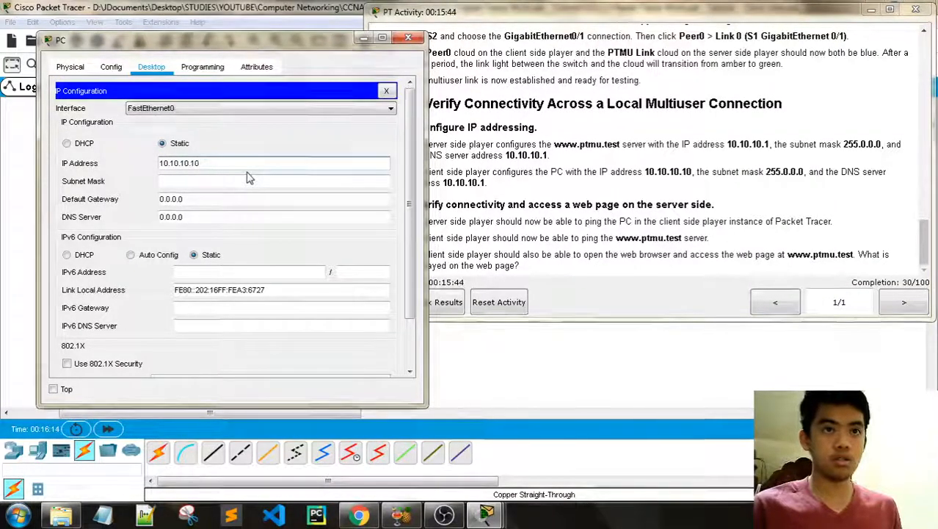
key(Tab)
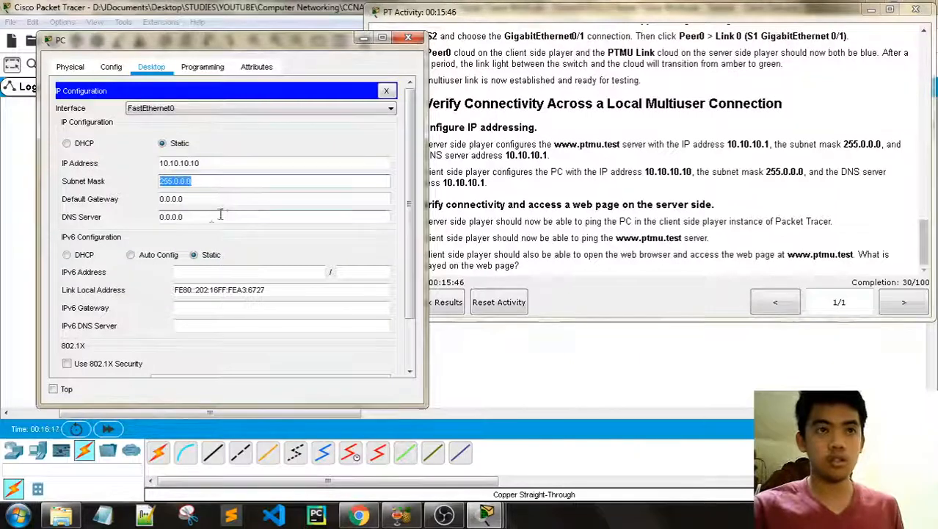
text(10.10.10)
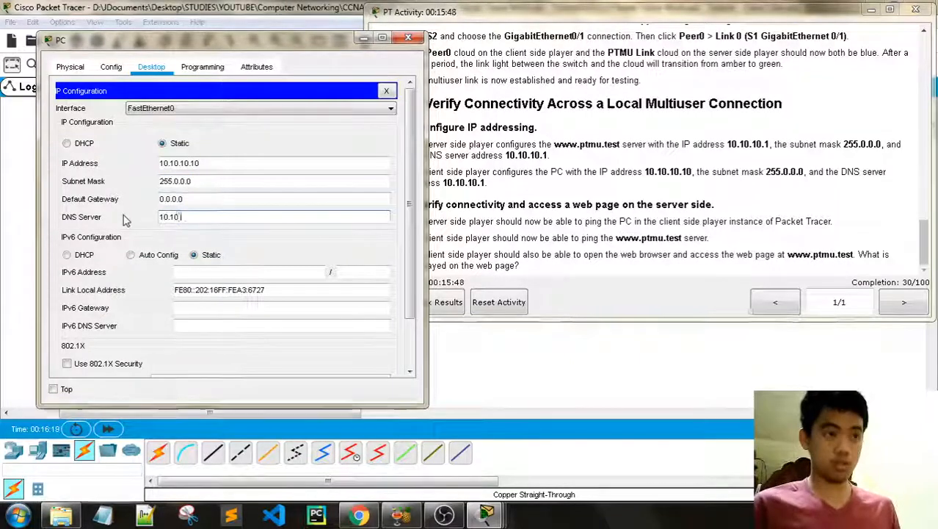
click(408, 38)
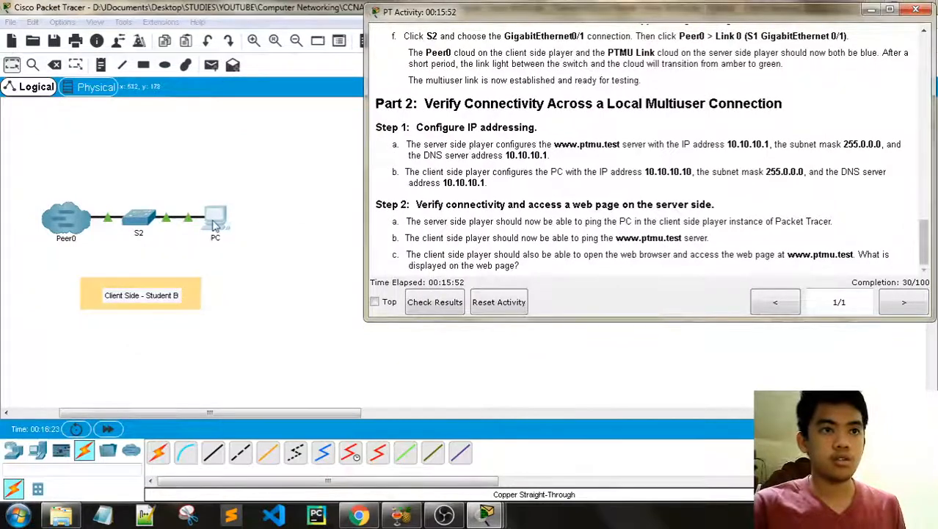
mouse_move(491, 516)
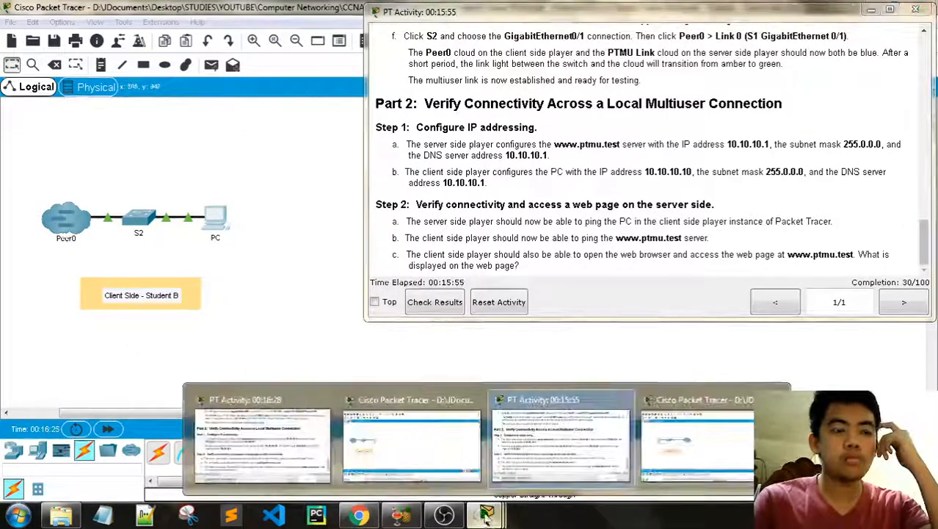
click(697, 444)
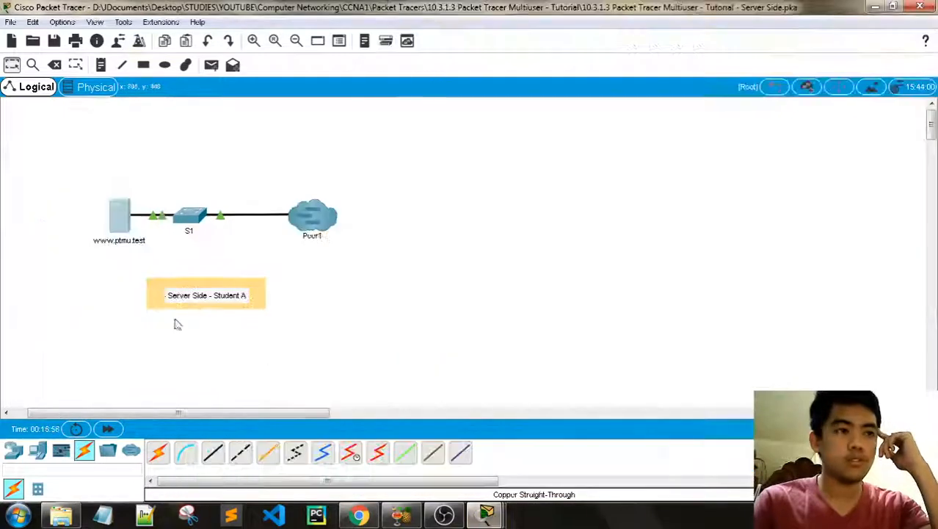
click(131, 226)
click(517, 163)
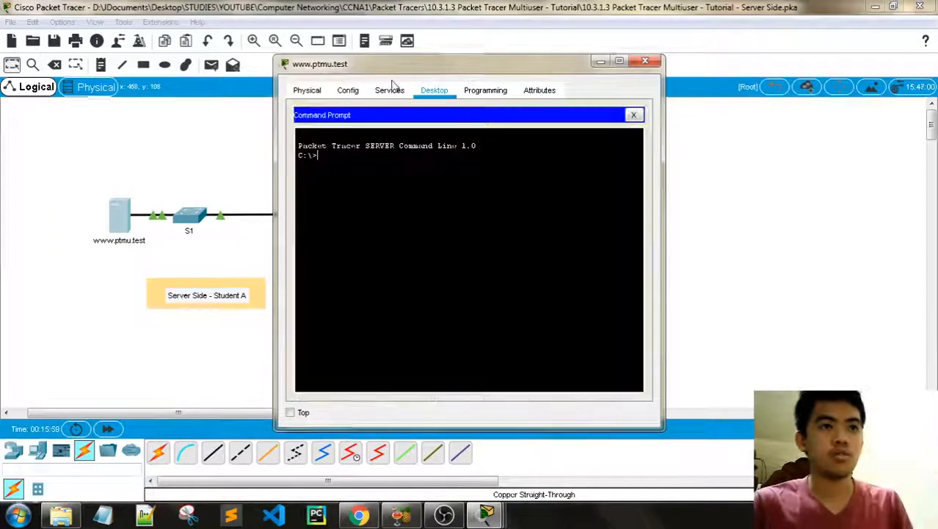
drag(402, 73, 204, 57)
mouse_move(486, 516)
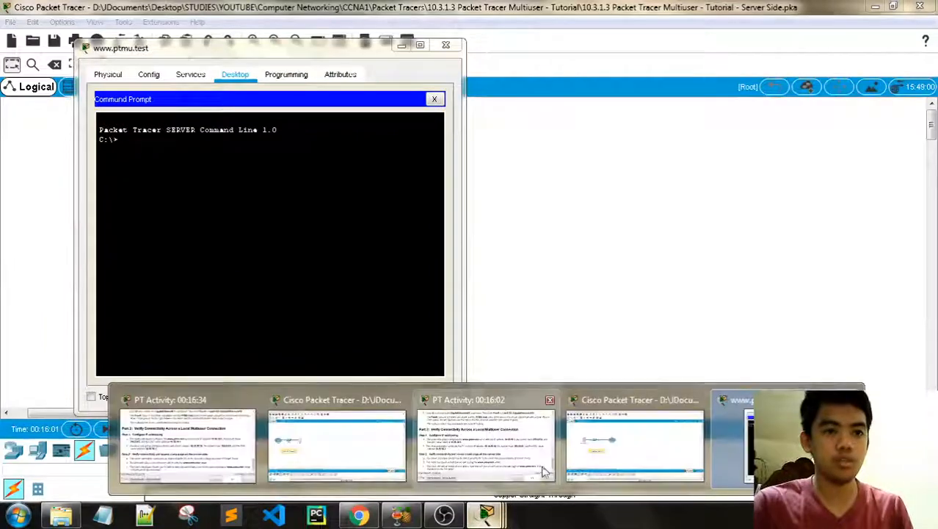
click(512, 444)
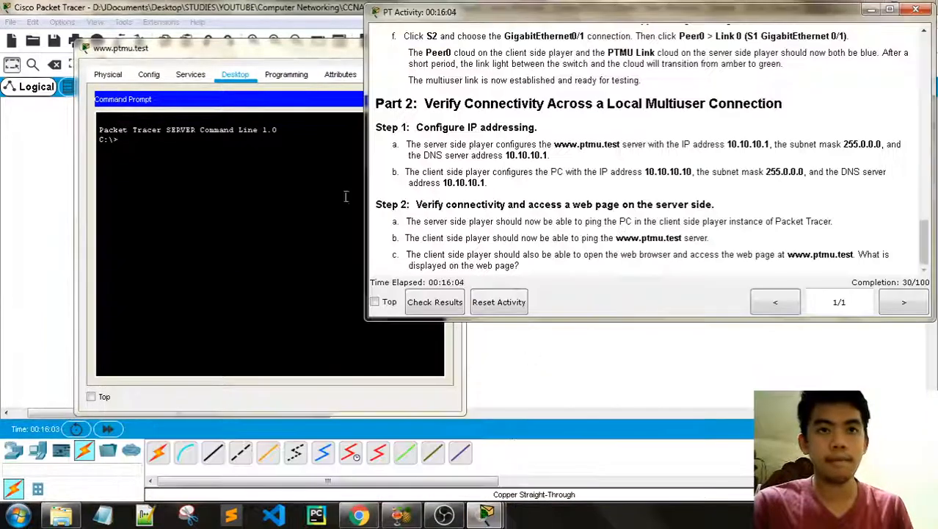
drag(198, 48, 130, 45)
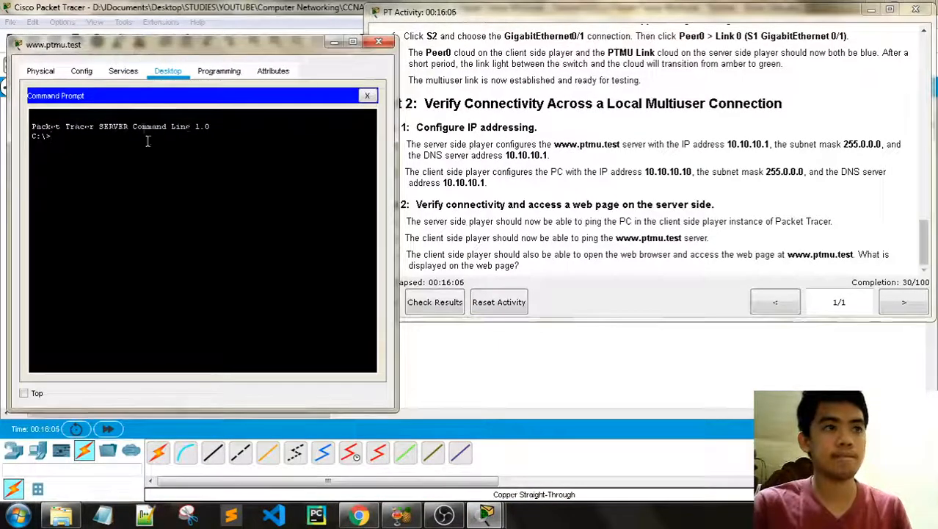
Step: Run ping 10.10.10.10 to the client PC, then close the server window
text(ping )
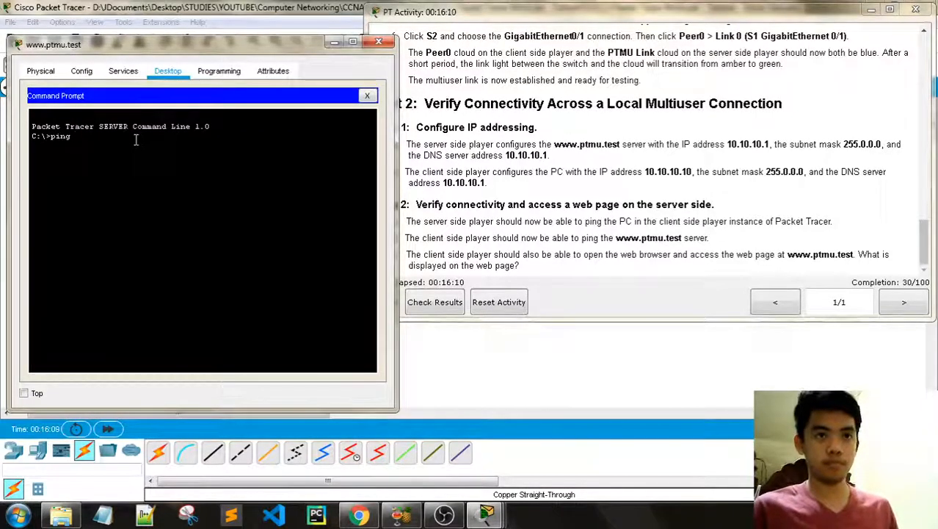
text(10)
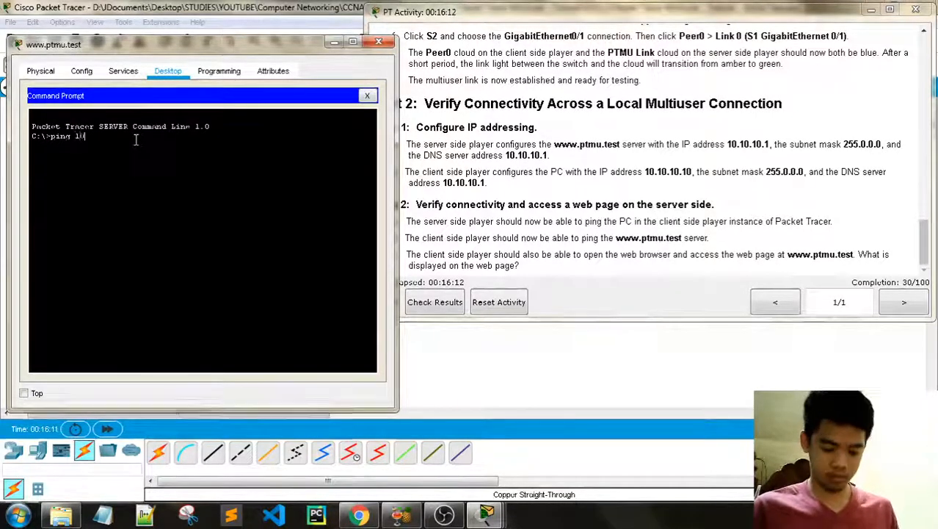
text(.10.10.10)
key(Return)
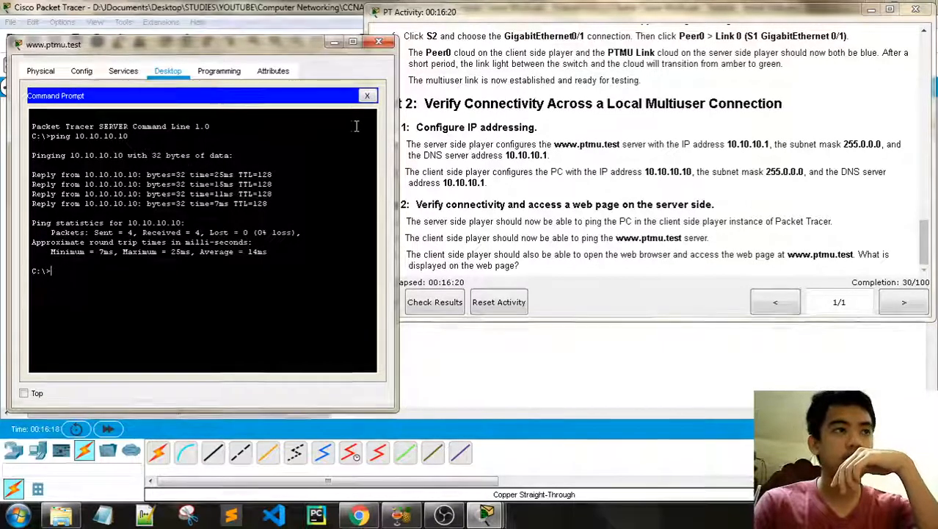
click(379, 42)
Step: On the Client Side instance, open the PC's Command Prompt beside the instructions
mouse_move(485, 514)
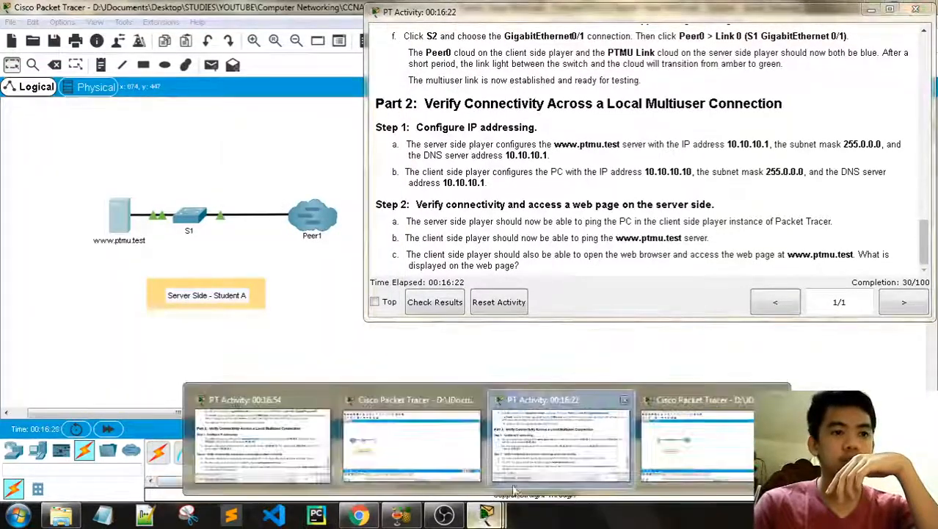
click(456, 482)
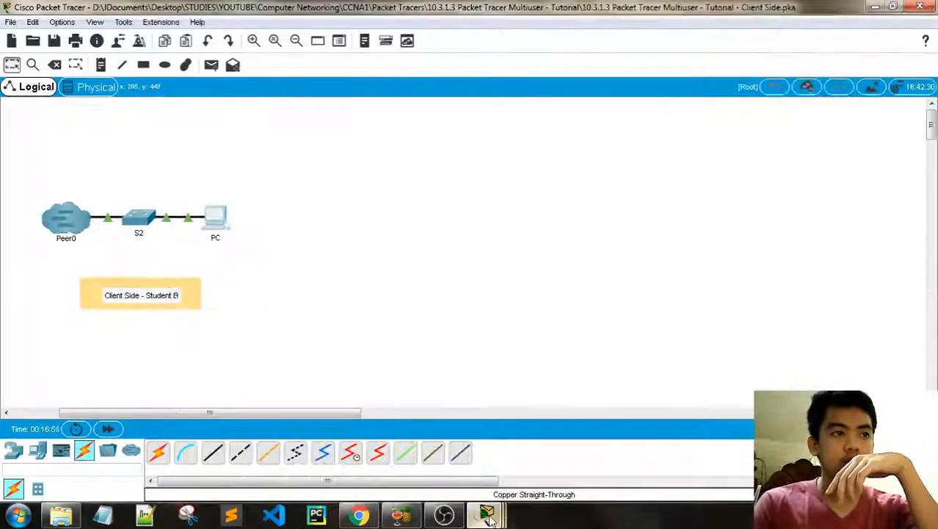
click(440, 450)
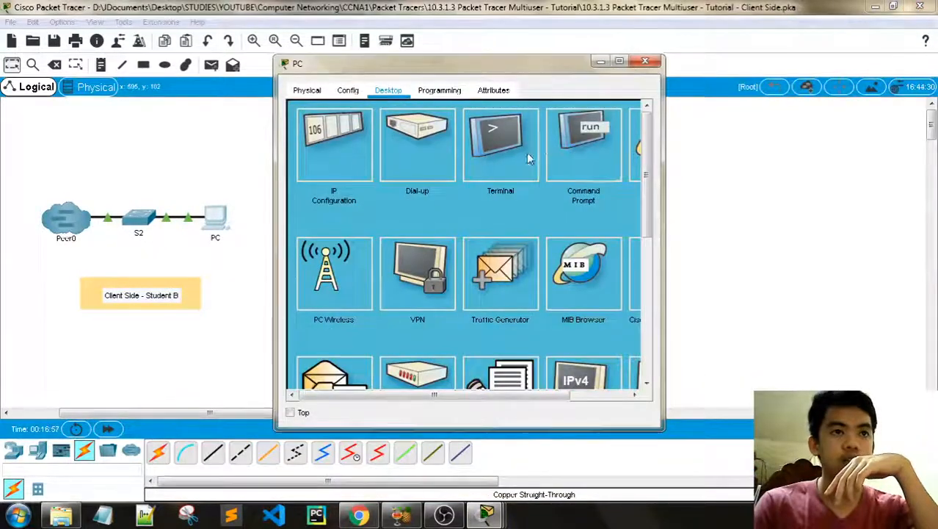
click(580, 147)
drag(398, 63, 268, 74)
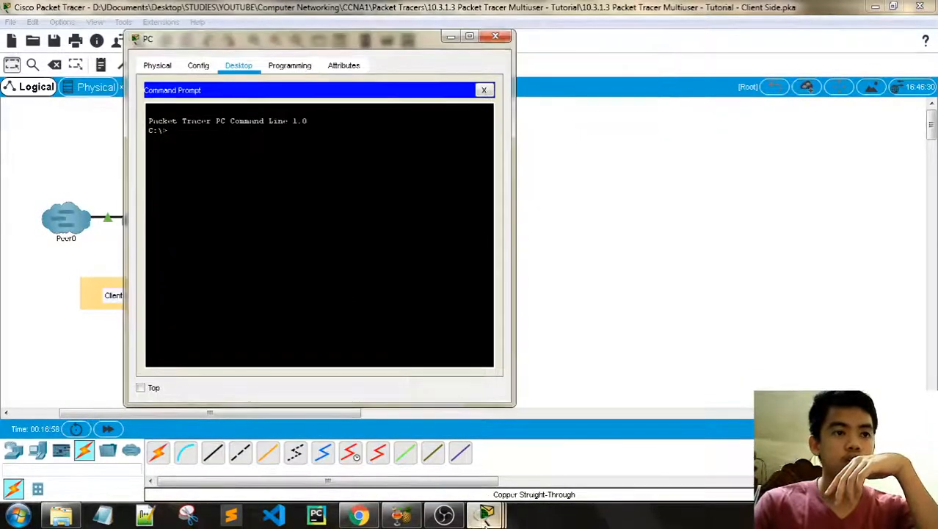
mouse_move(485, 514)
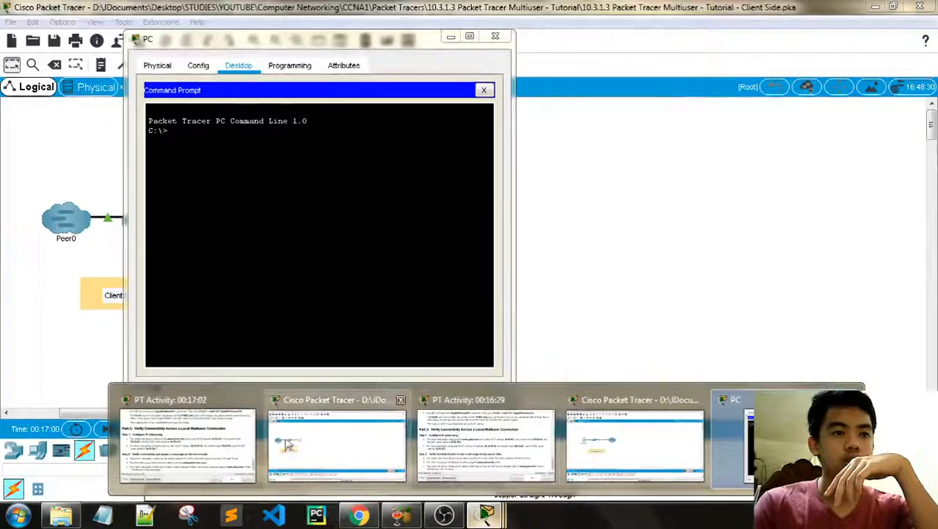
click(470, 441)
drag(260, 57, 159, 48)
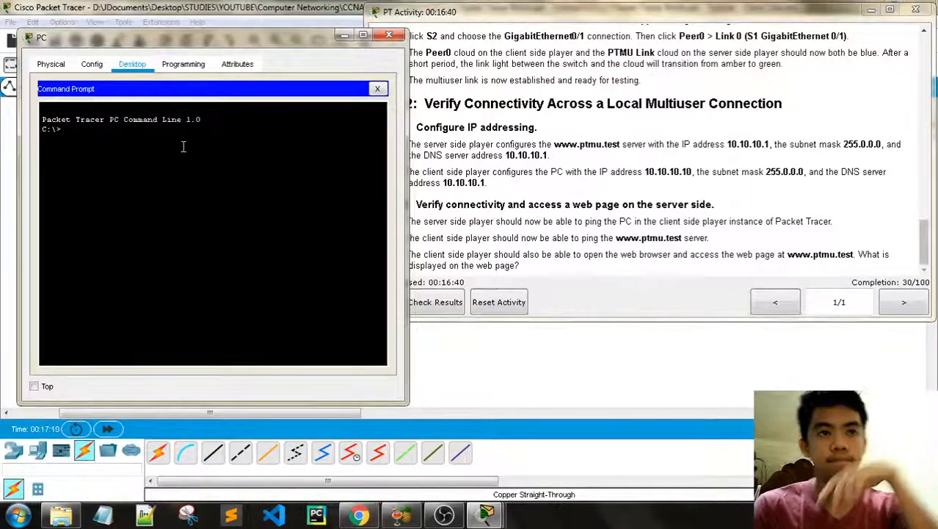
Step: Run ping 10.10.10.1 to the server, then close the command line
key(BackSpace)
key(BackSpace)
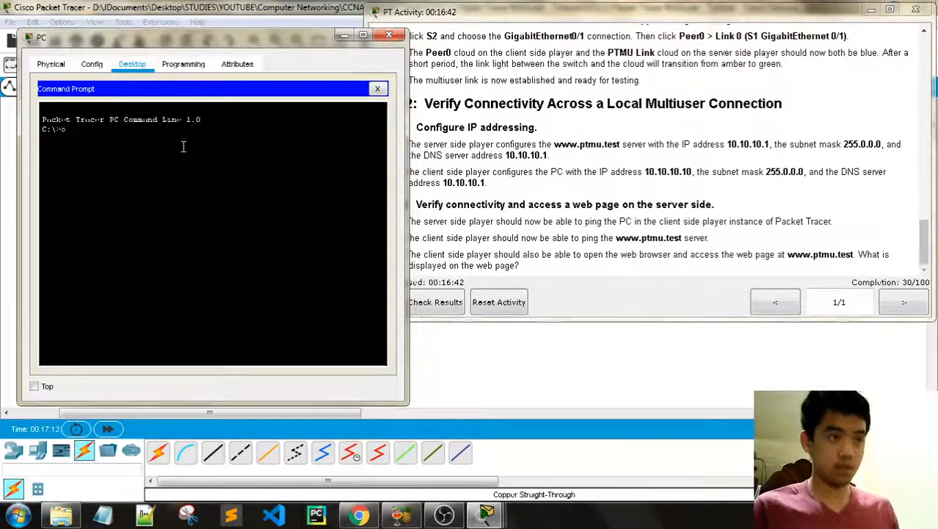
text(ping )
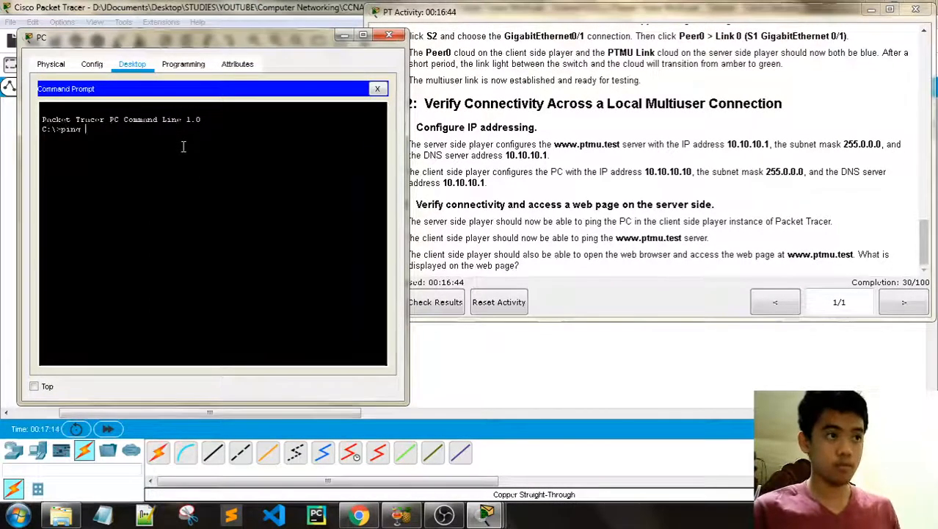
text(10.10.10)
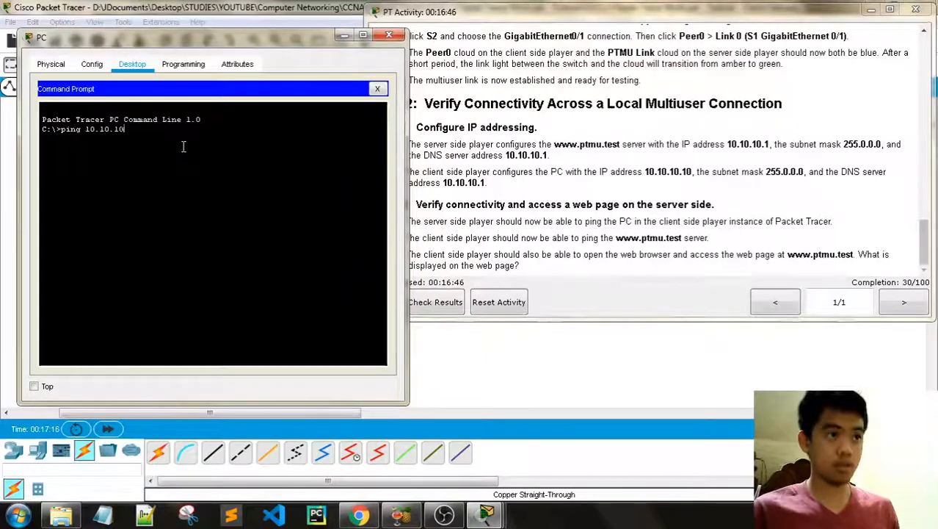
text(.1)
key(Return)
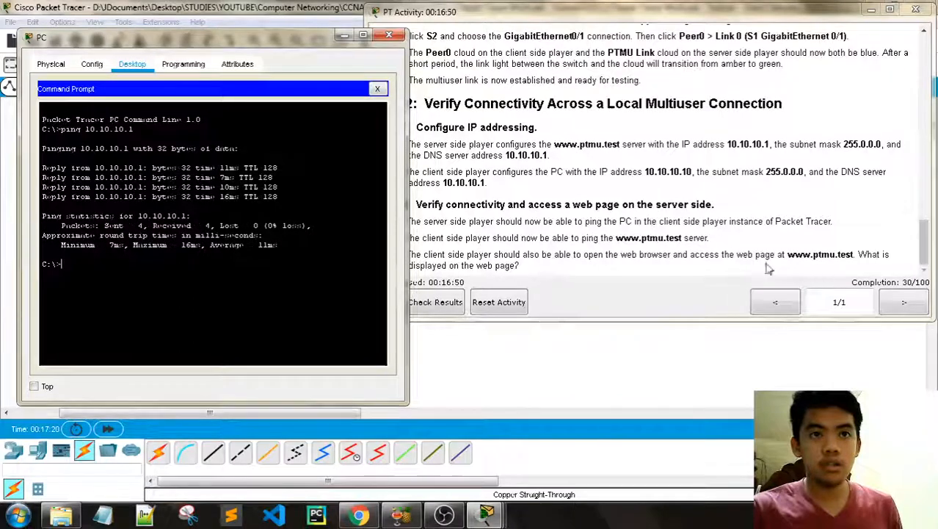
click(377, 88)
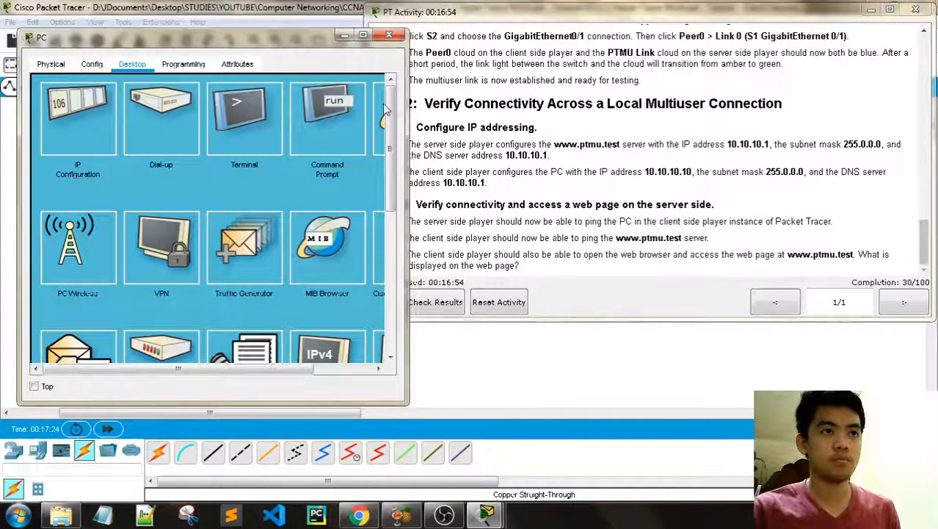
click(381, 107)
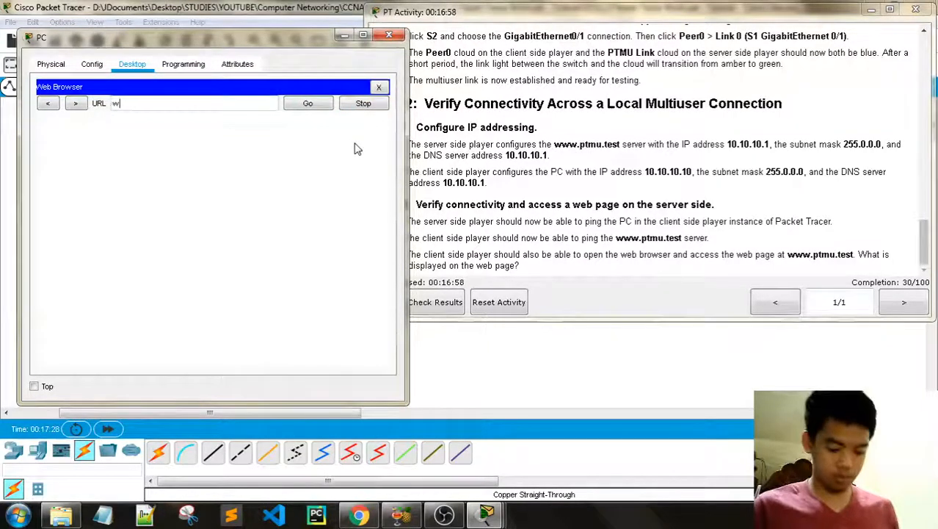
text(www.)
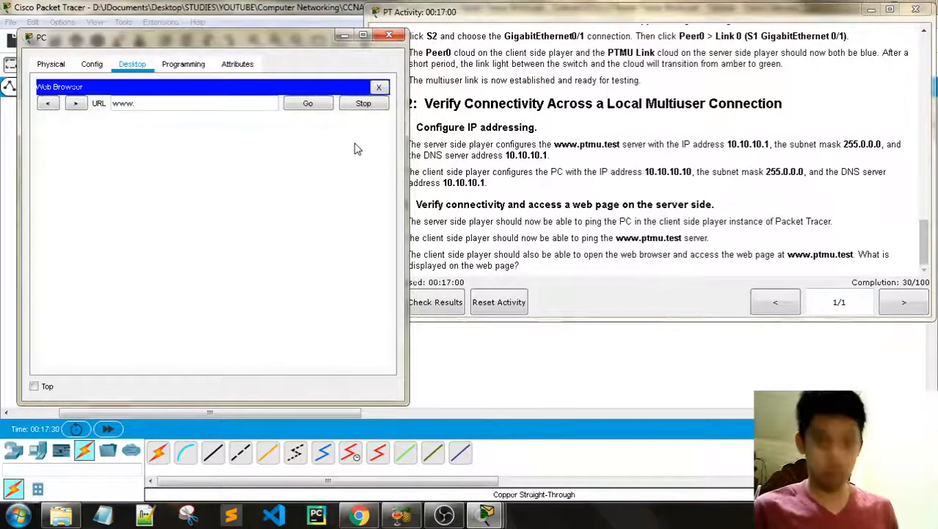
text(ptmu.test)
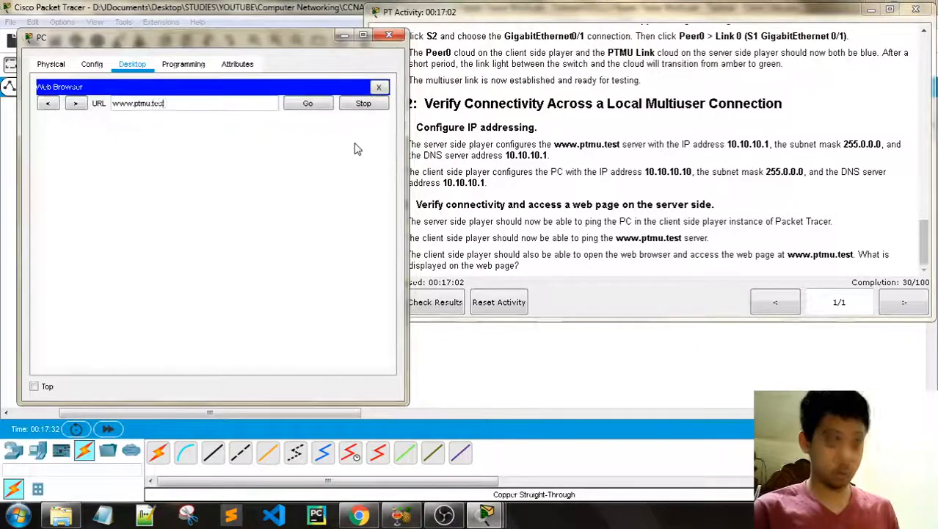
key(Return)
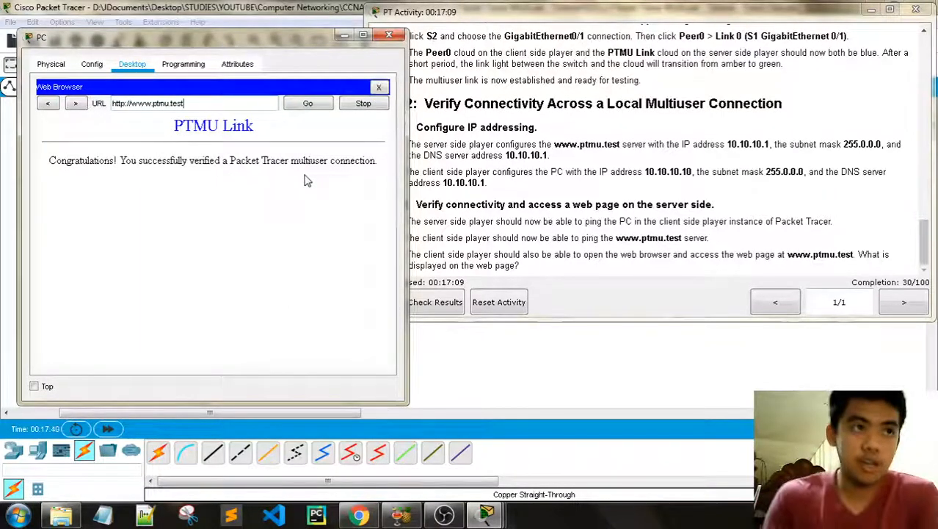
Step: Close the PC window, compare the 30/100 and 70/100 activity windows, and return to the client topology
click(389, 35)
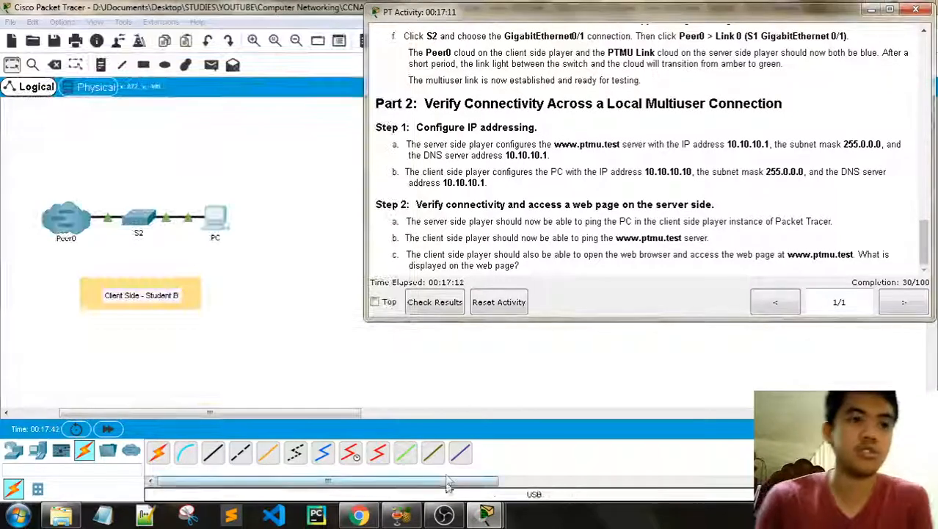
mouse_move(480, 520)
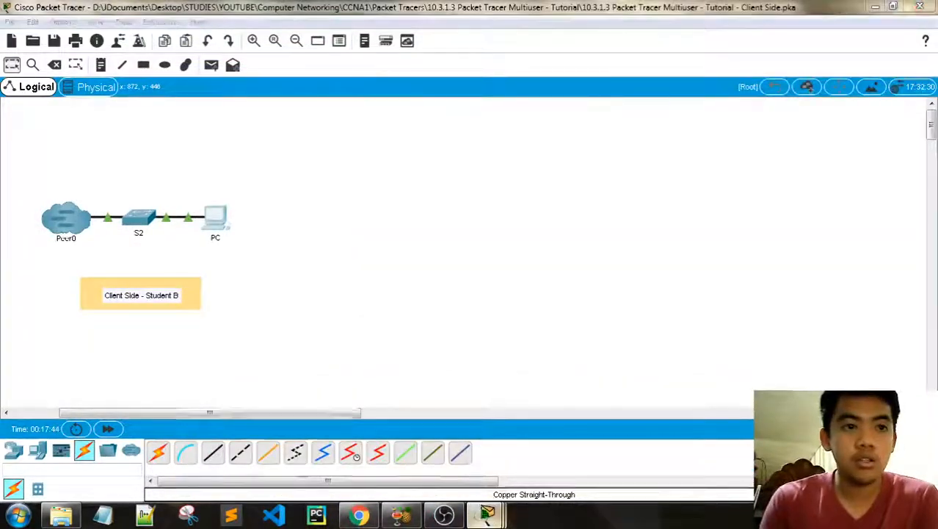
click(262, 442)
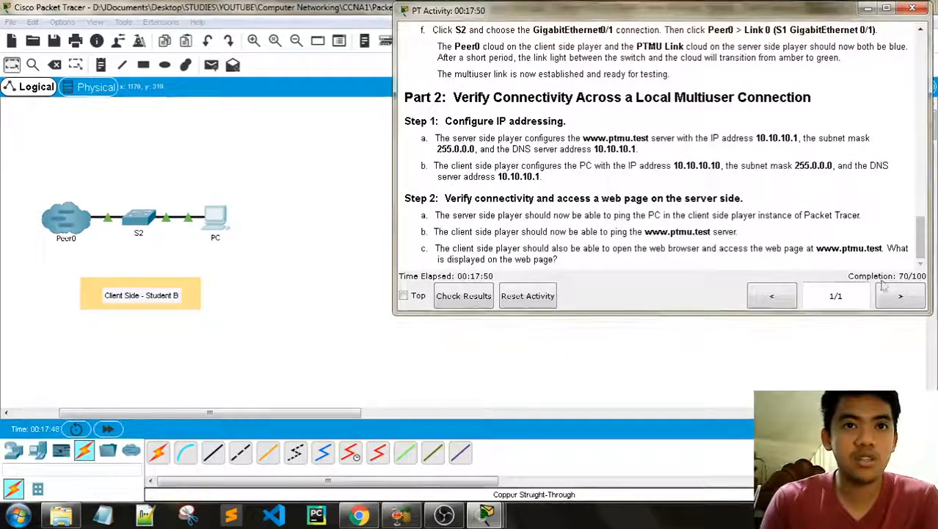
mouse_move(473, 506)
click(530, 441)
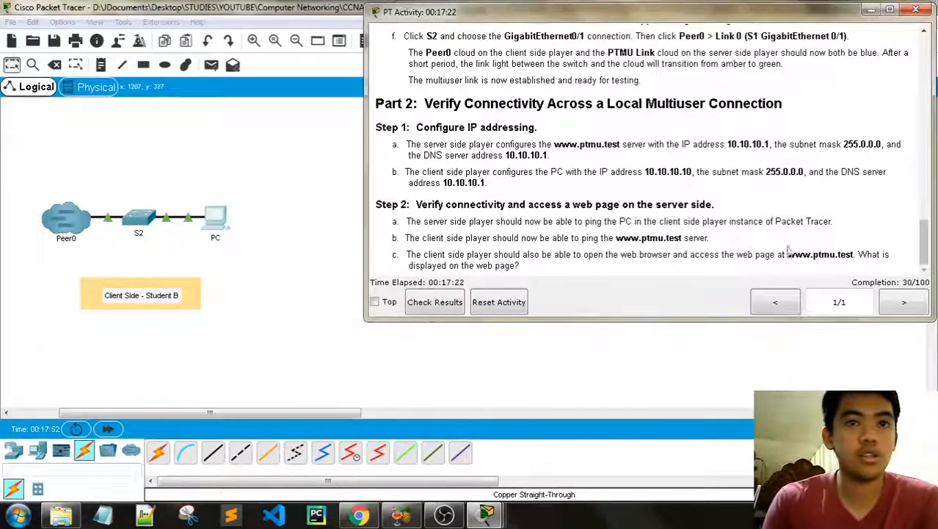
mouse_move(485, 514)
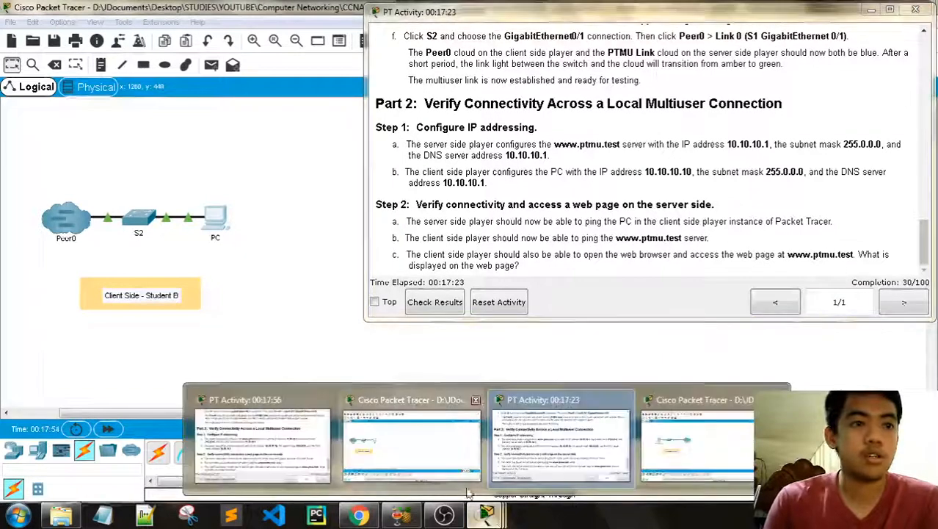
click(323, 455)
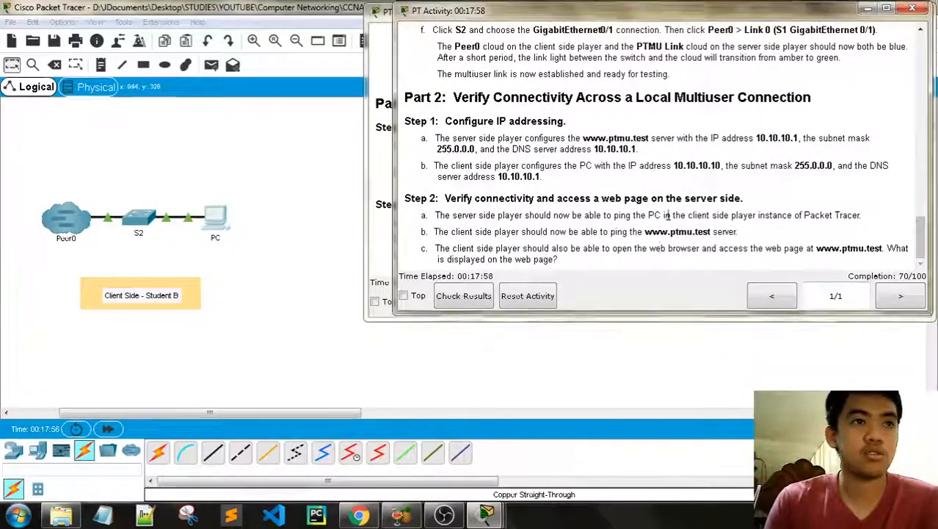
click(309, 381)
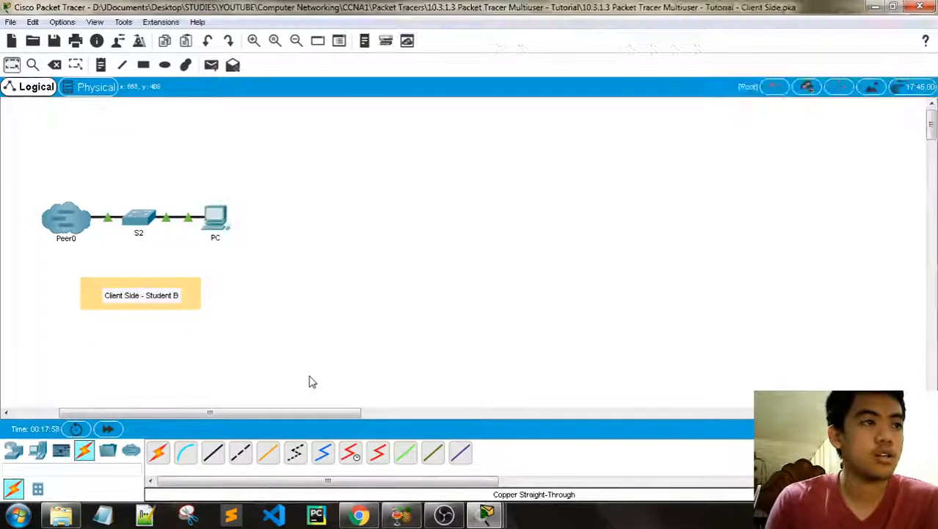
Step: Disconnect Peer0's multiuser link and try reconnecting with peer network name 'TMU Link'
click(74, 232)
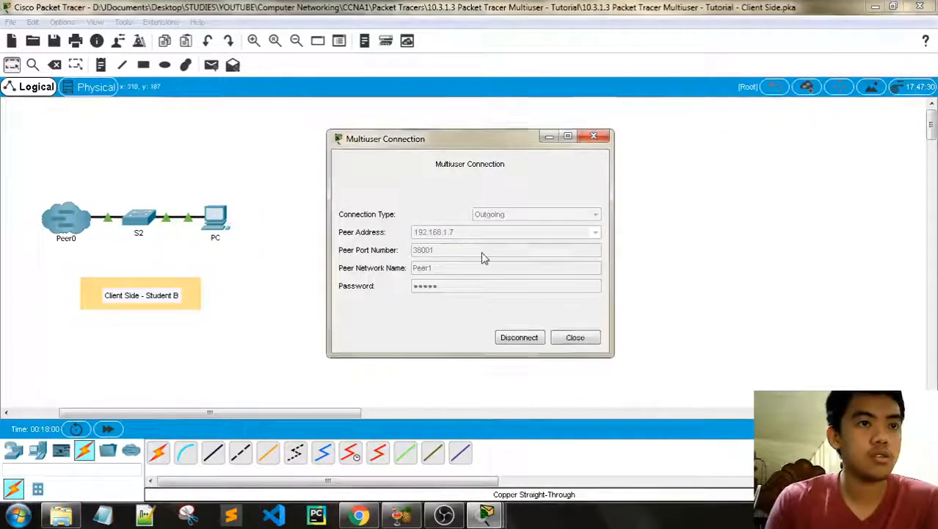
click(519, 337)
click(68, 219)
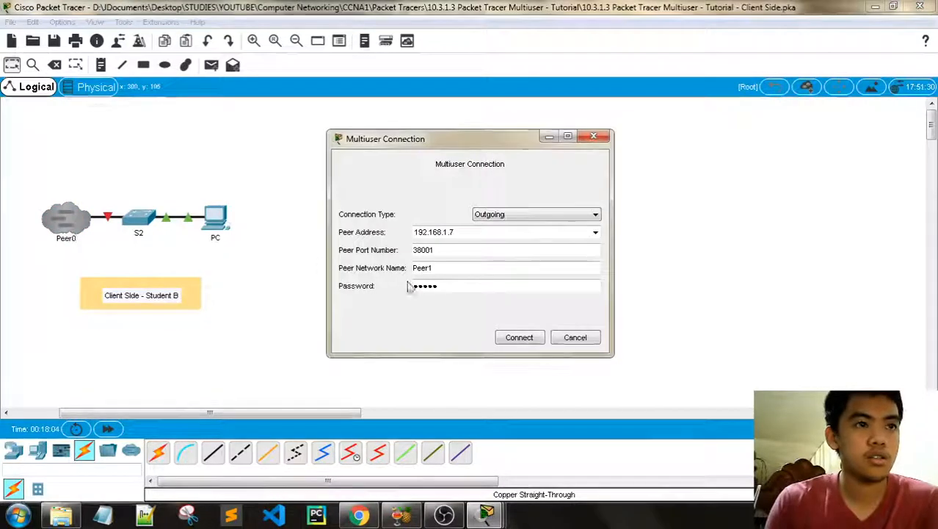
key(BackSpace)
key(BackSpace)
key(BackSpace)
key(BackSpace)
key(BackSpace)
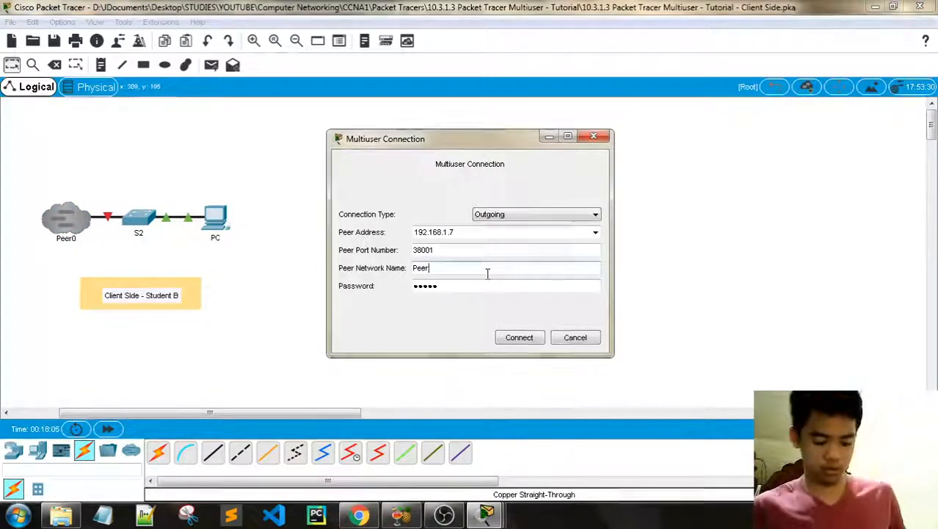
text(TMU Link)
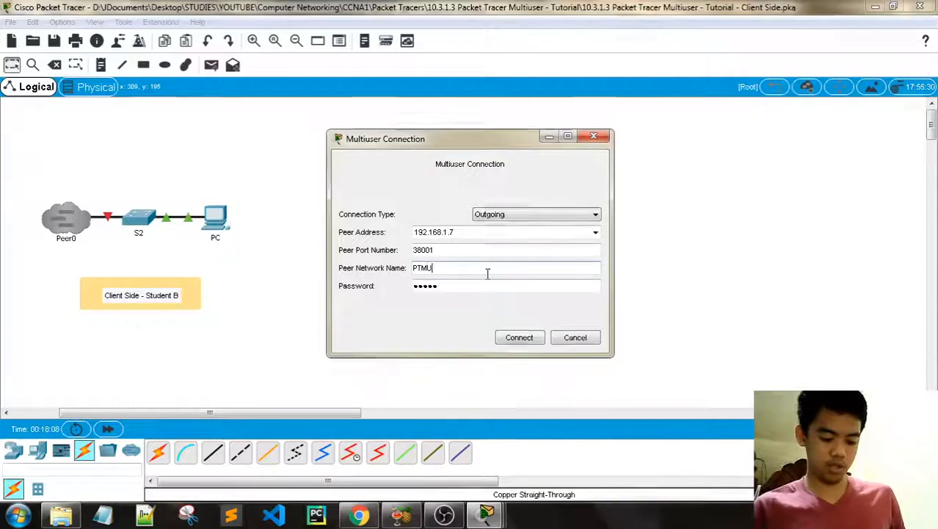
click(519, 337)
Step: Reconnect Peer0 to peer network Peer1 and bring the activity instructions back up
click(76, 234)
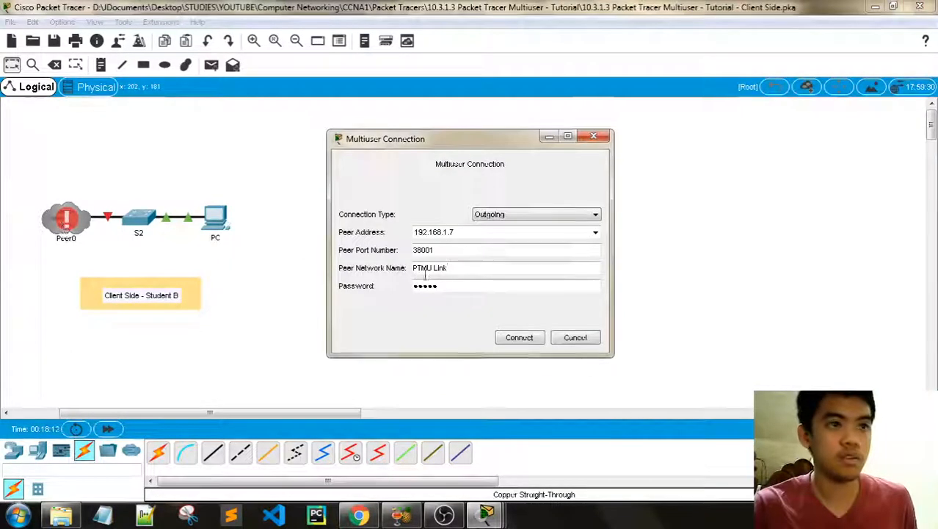
drag(449, 269, 345, 259)
text(Peer0)
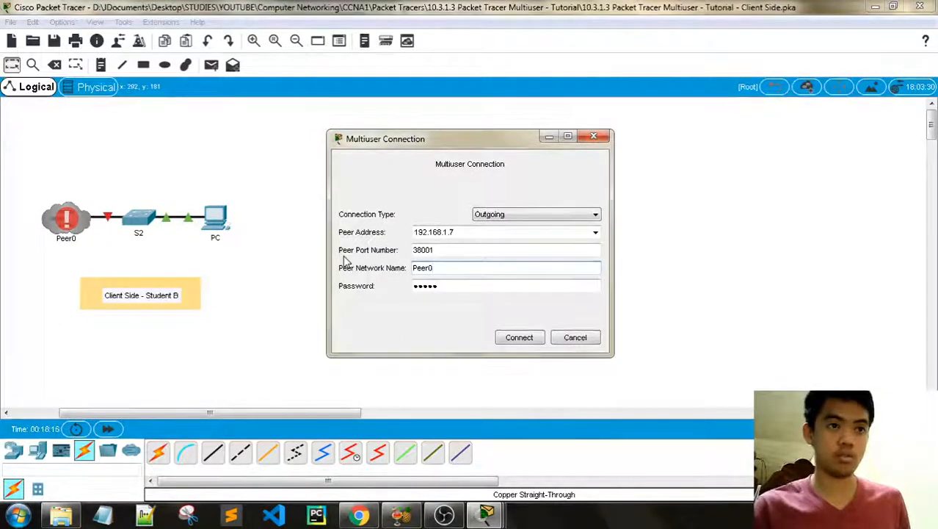
key(BackSpace)
text(1)
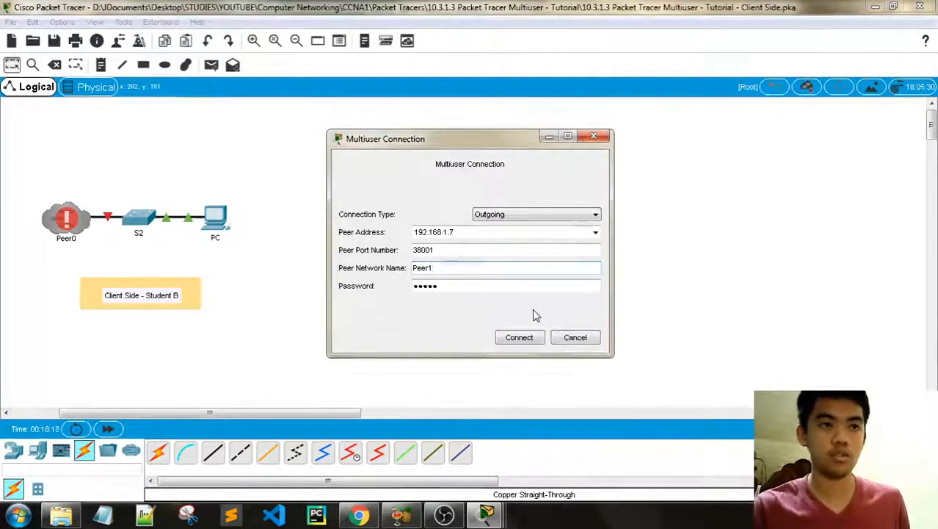
click(519, 337)
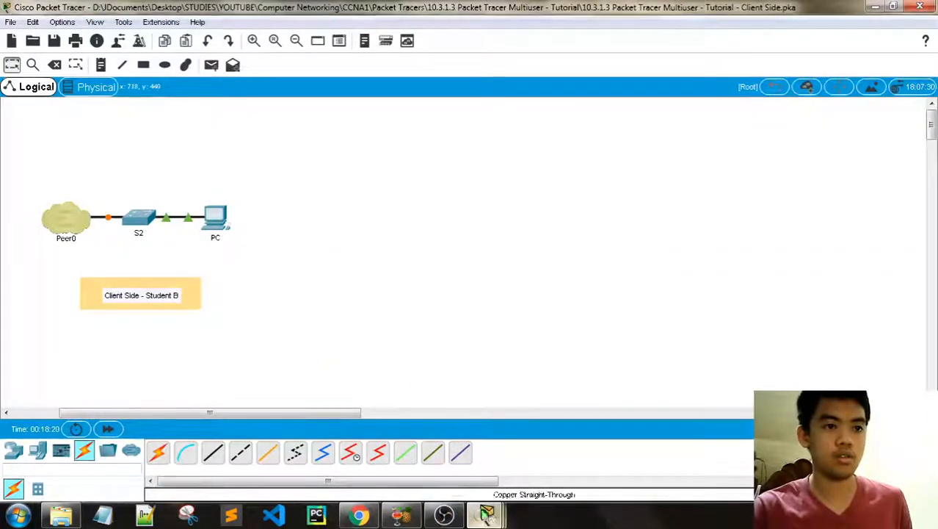
mouse_move(484, 513)
click(523, 444)
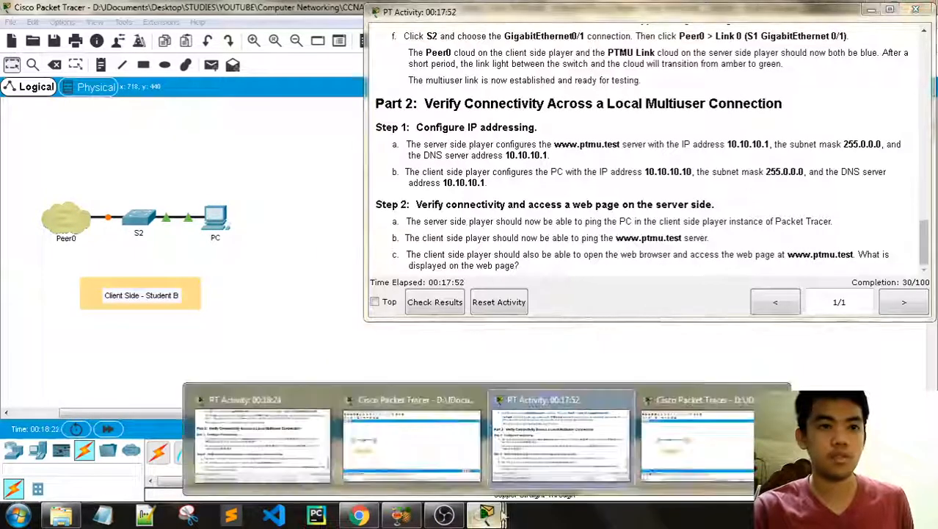